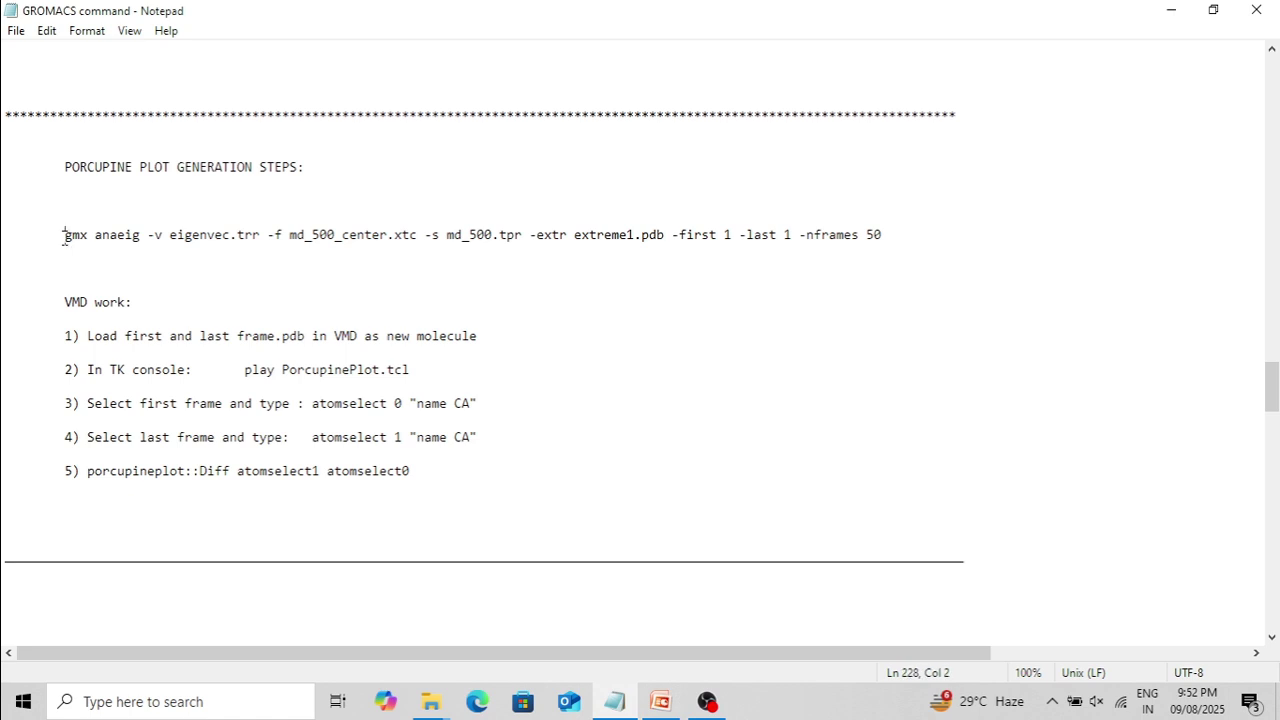
Examine the options of the gmx anaeig command in the porcupine plot notes, including the extreme1.pdb output, first, last and nframes
{"action": "left_click_drag", "start_coordinate": [64, 236], "coordinate": [389, 234]}
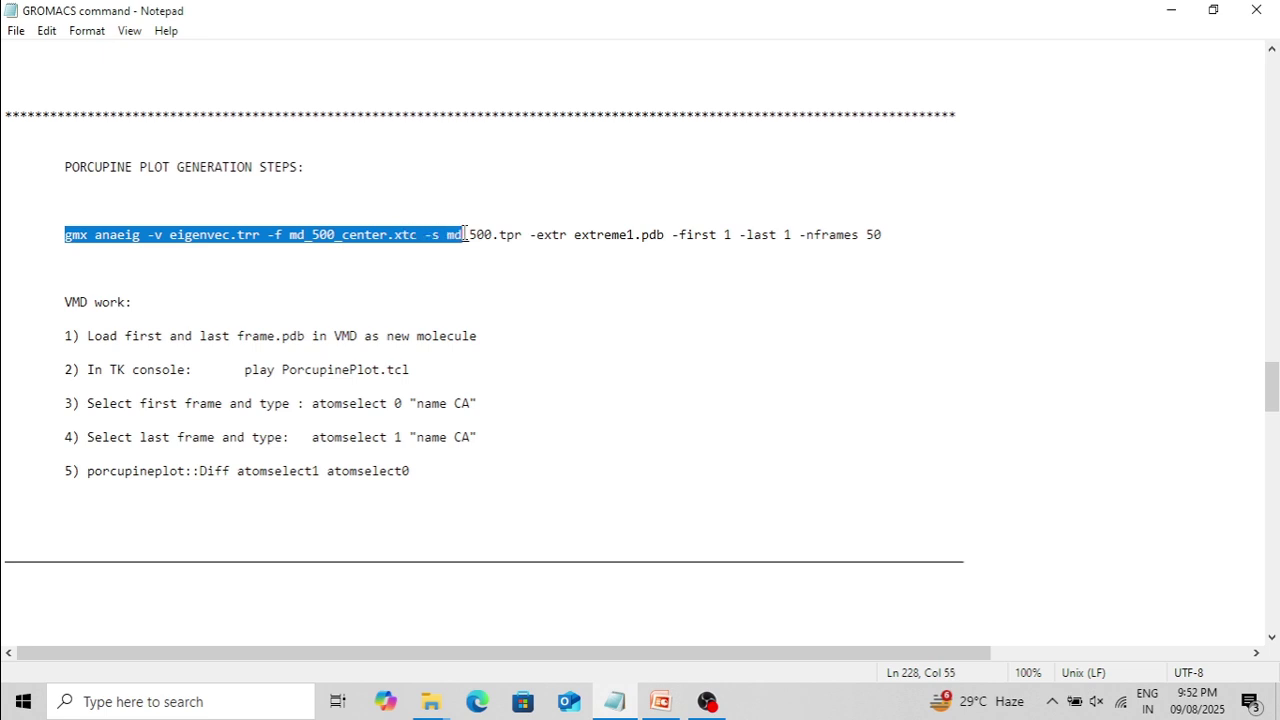
{"action": "left_click_drag", "start_coordinate": [465, 234], "coordinate": [670, 236]}
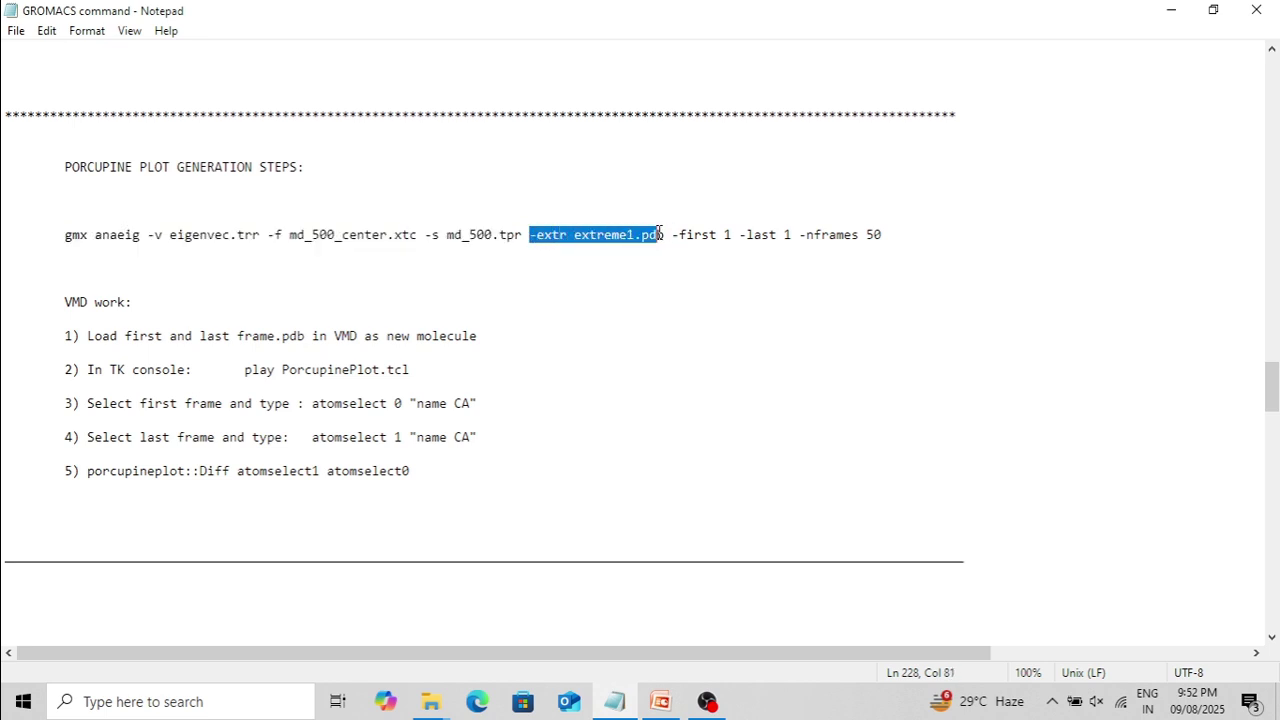
{"action": "left_click", "coordinate": [677, 263]}
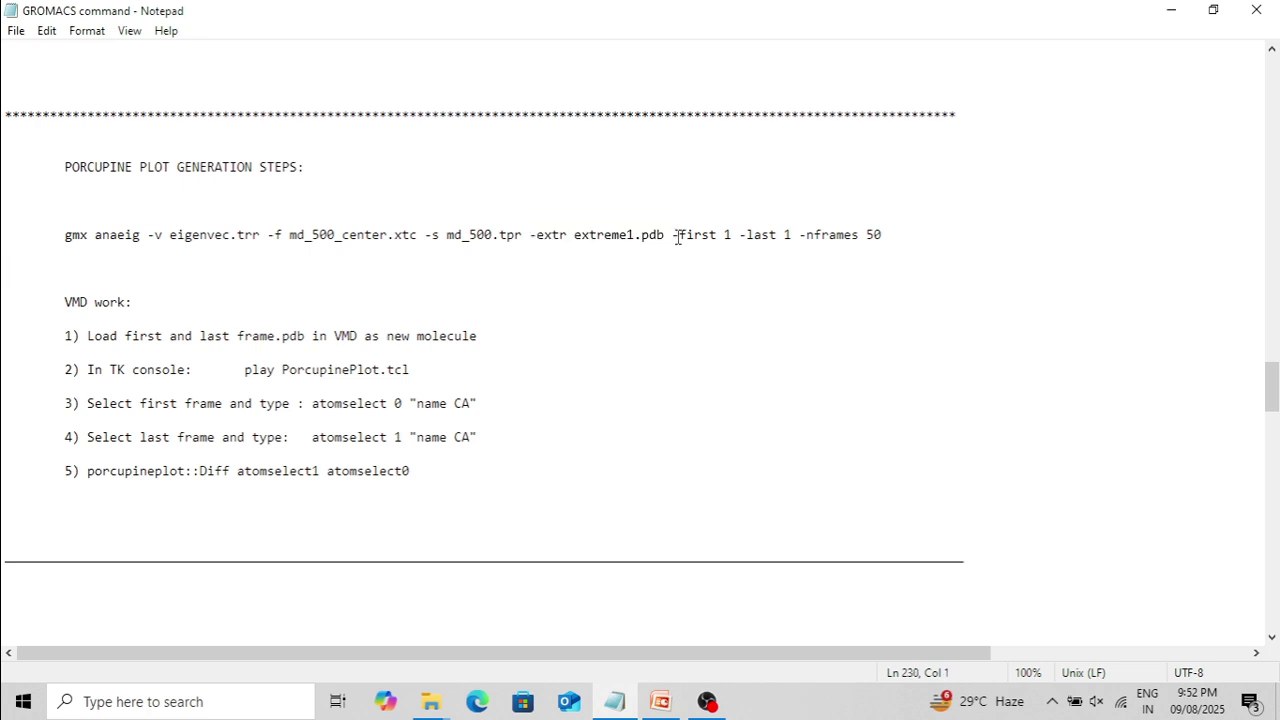
{"action": "left_click_drag", "start_coordinate": [678, 235], "coordinate": [786, 234]}
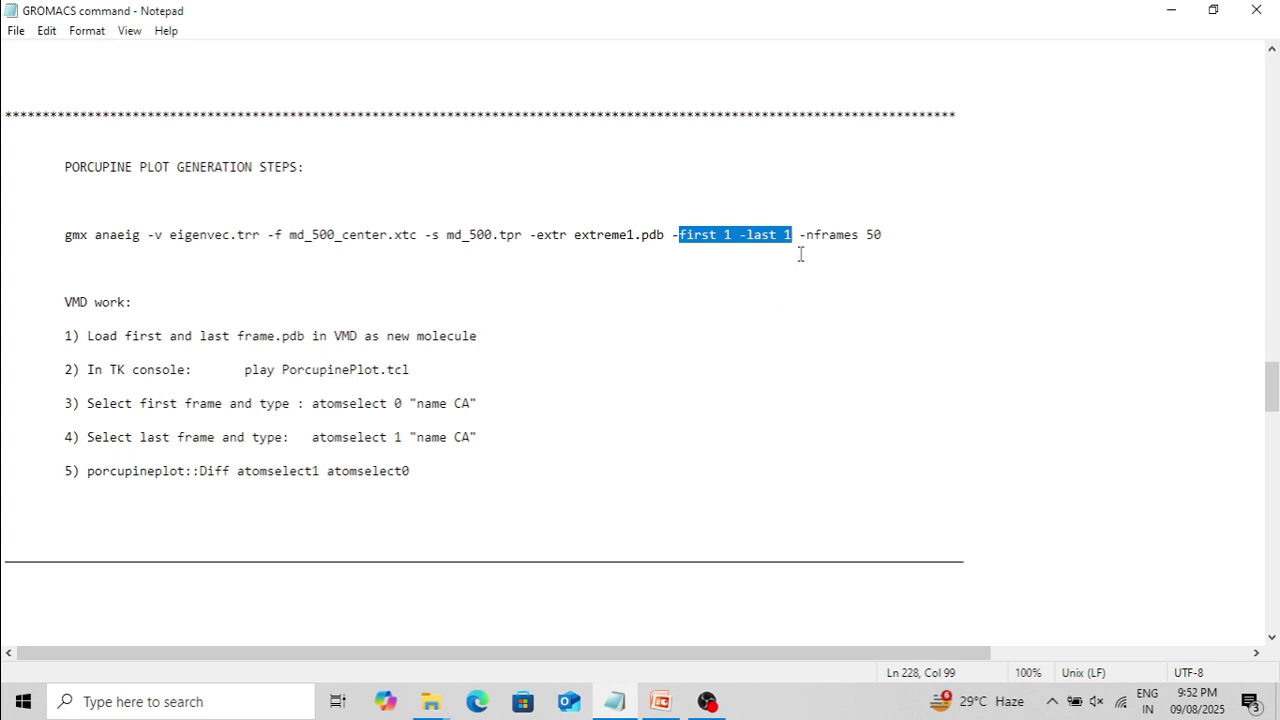
{"action": "left_click_drag", "start_coordinate": [799, 235], "coordinate": [888, 235]}
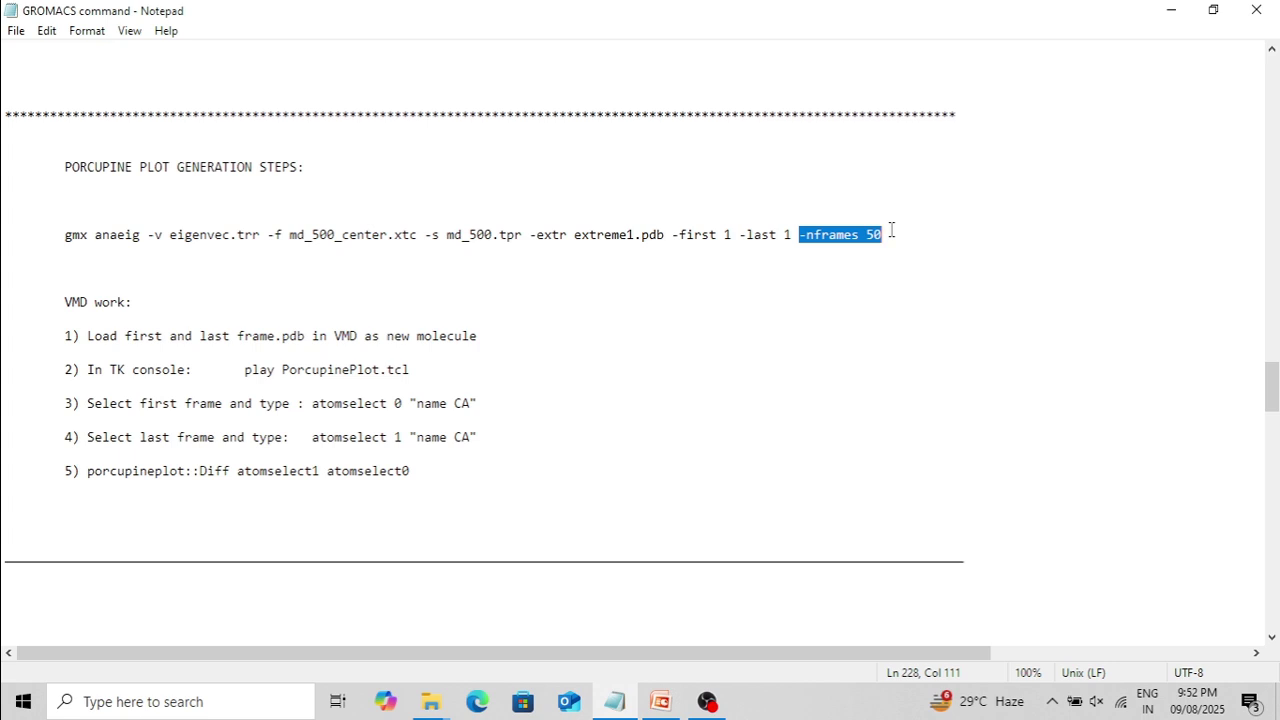
{"action": "left_click_drag", "start_coordinate": [576, 235], "coordinate": [673, 240]}
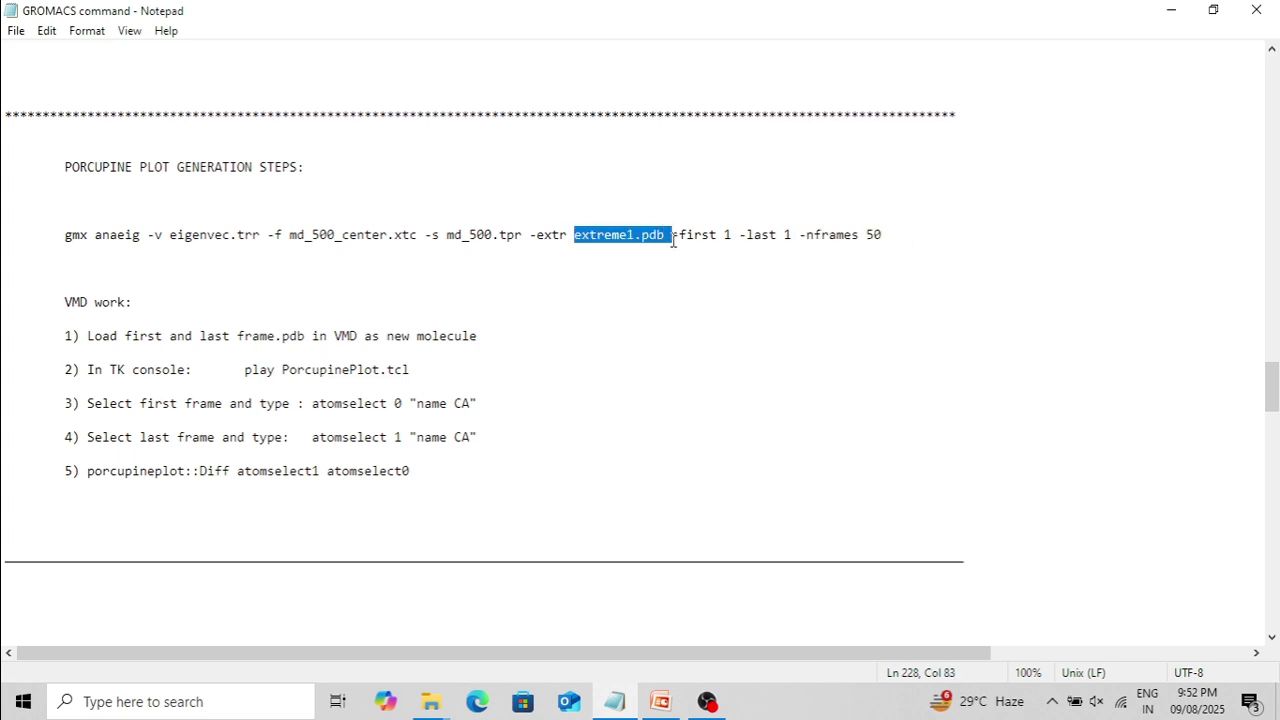
{"action": "left_click", "coordinate": [671, 296]}
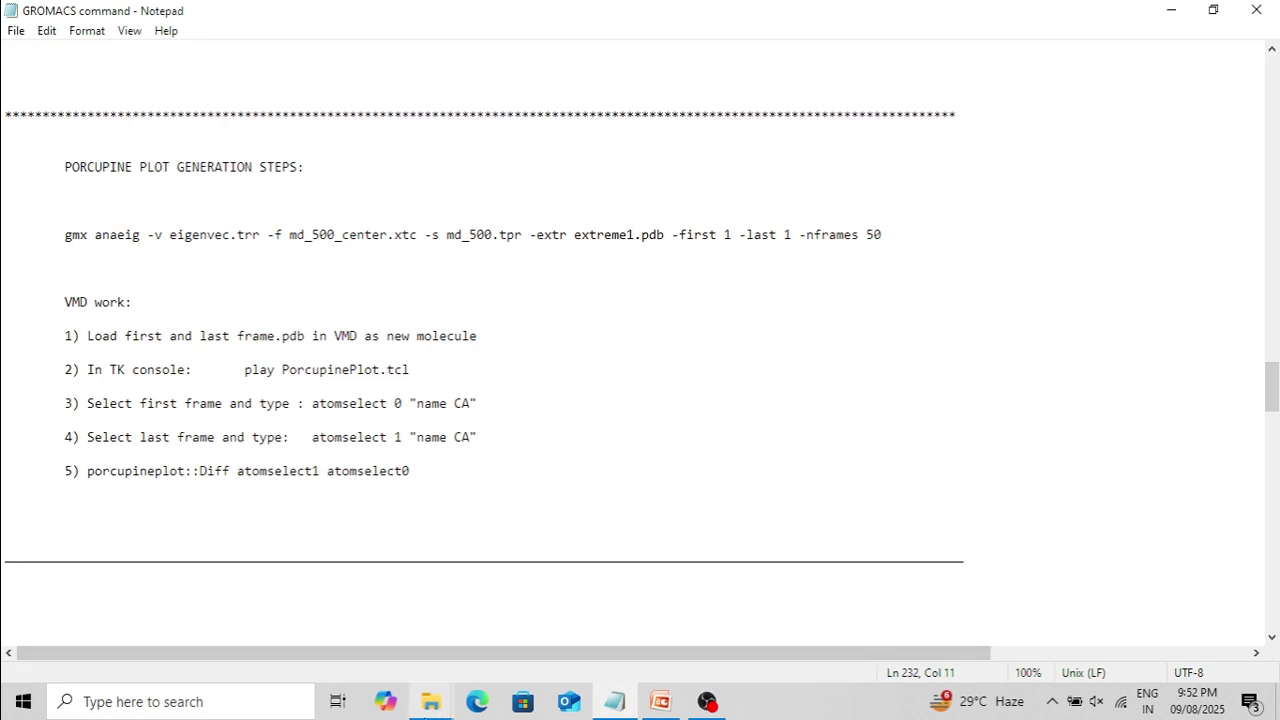
Open the extreme1 PDB file from the Tutorial folder in Notepad and enlarge its window to full screen
{"action": "left_click", "coordinate": [430, 705]}
{"action": "left_click", "coordinate": [349, 634]}
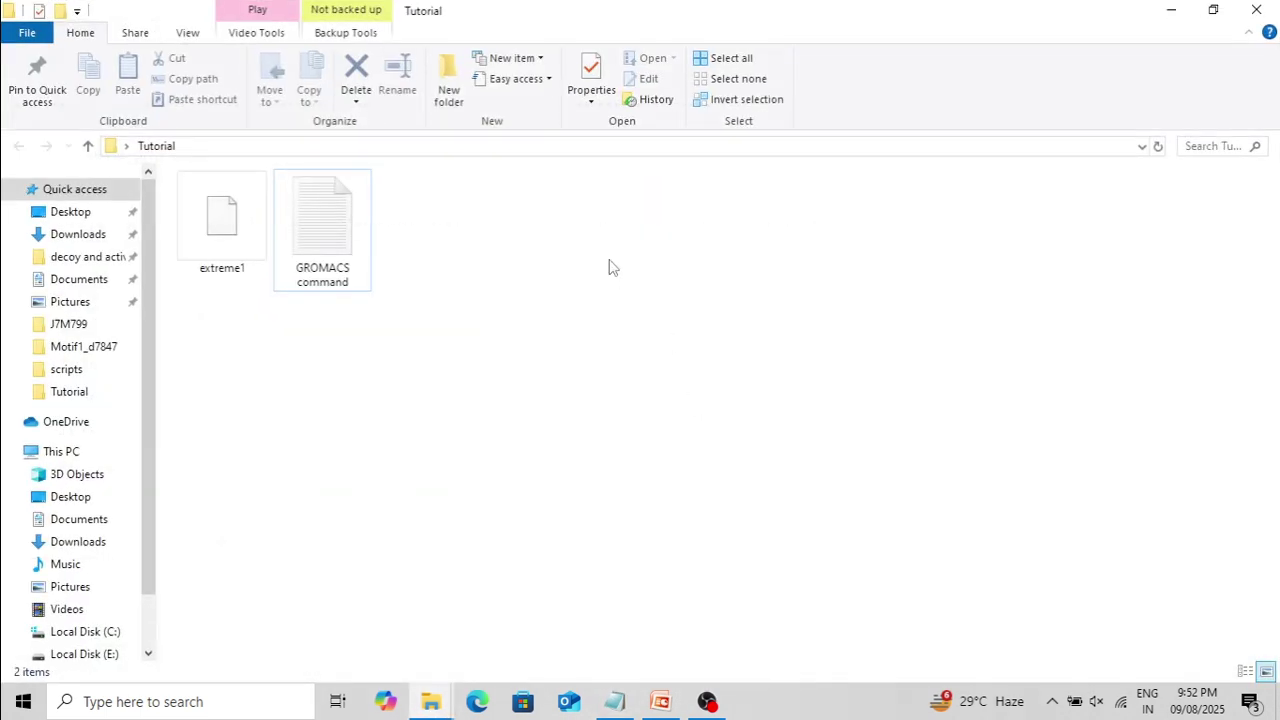
{"action": "left_click", "coordinate": [253, 230]}
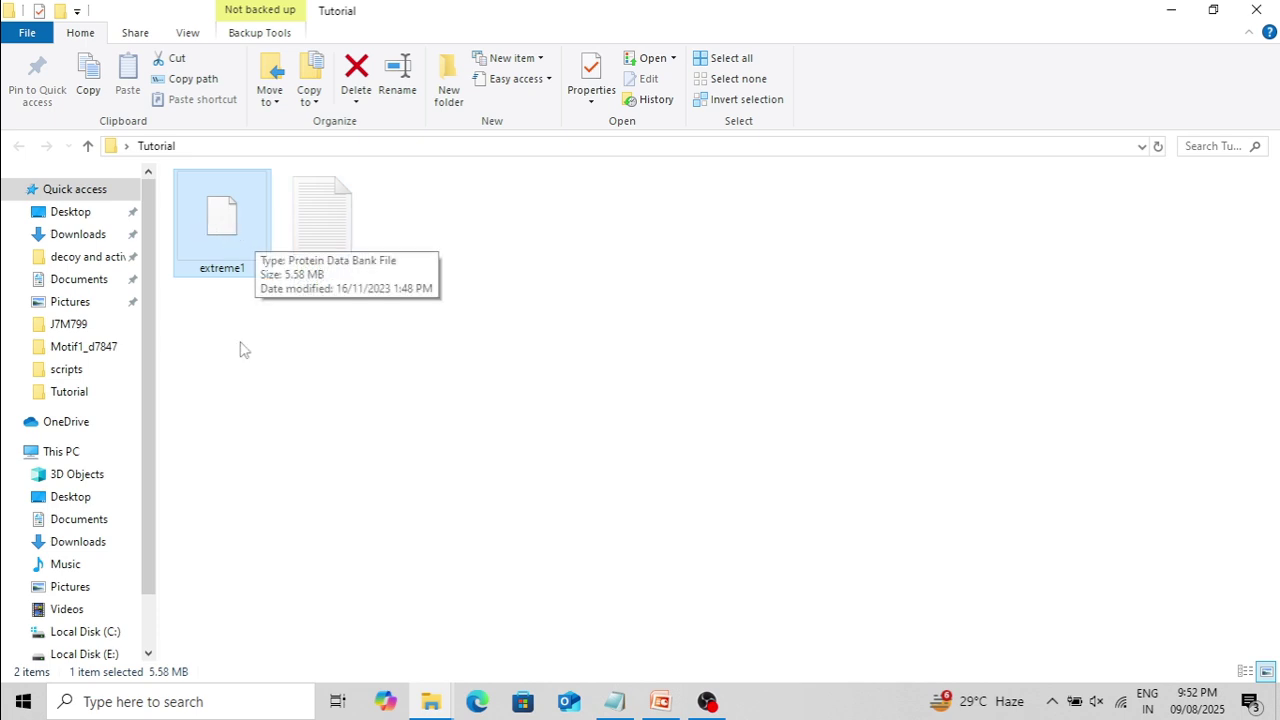
{"action": "left_click", "coordinate": [259, 430]}
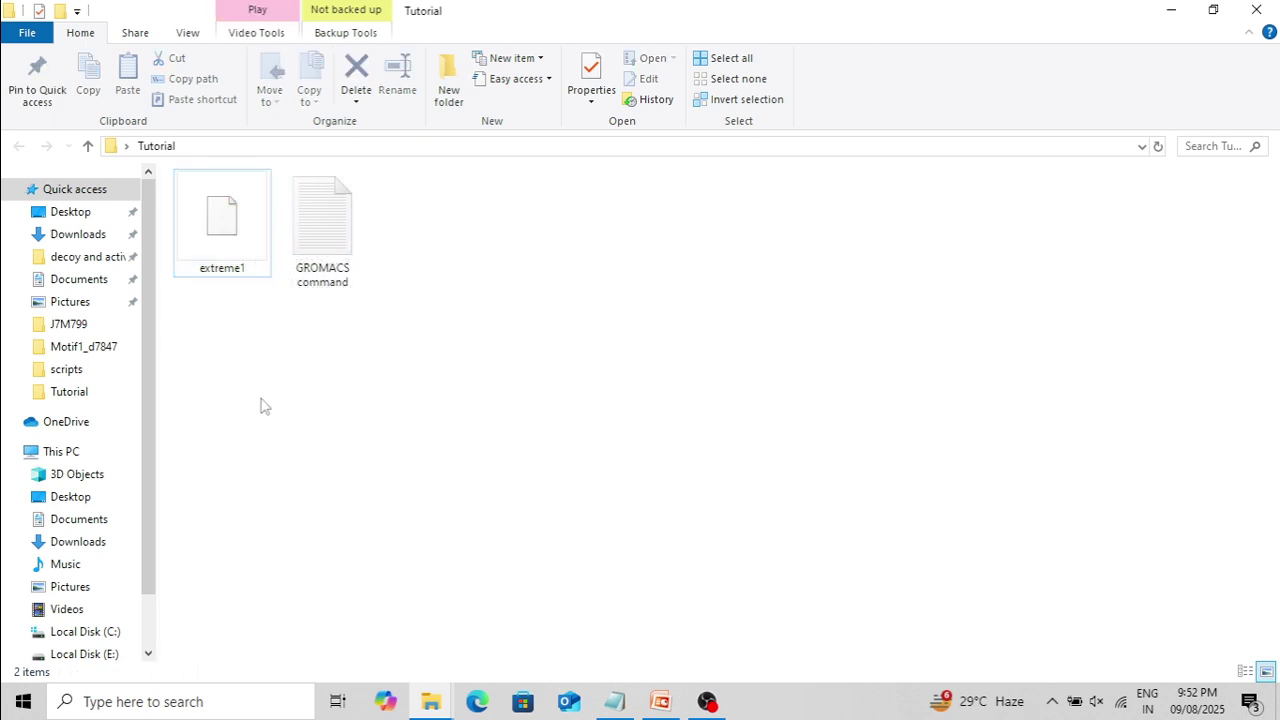
{"action": "right_click", "coordinate": [226, 232]}
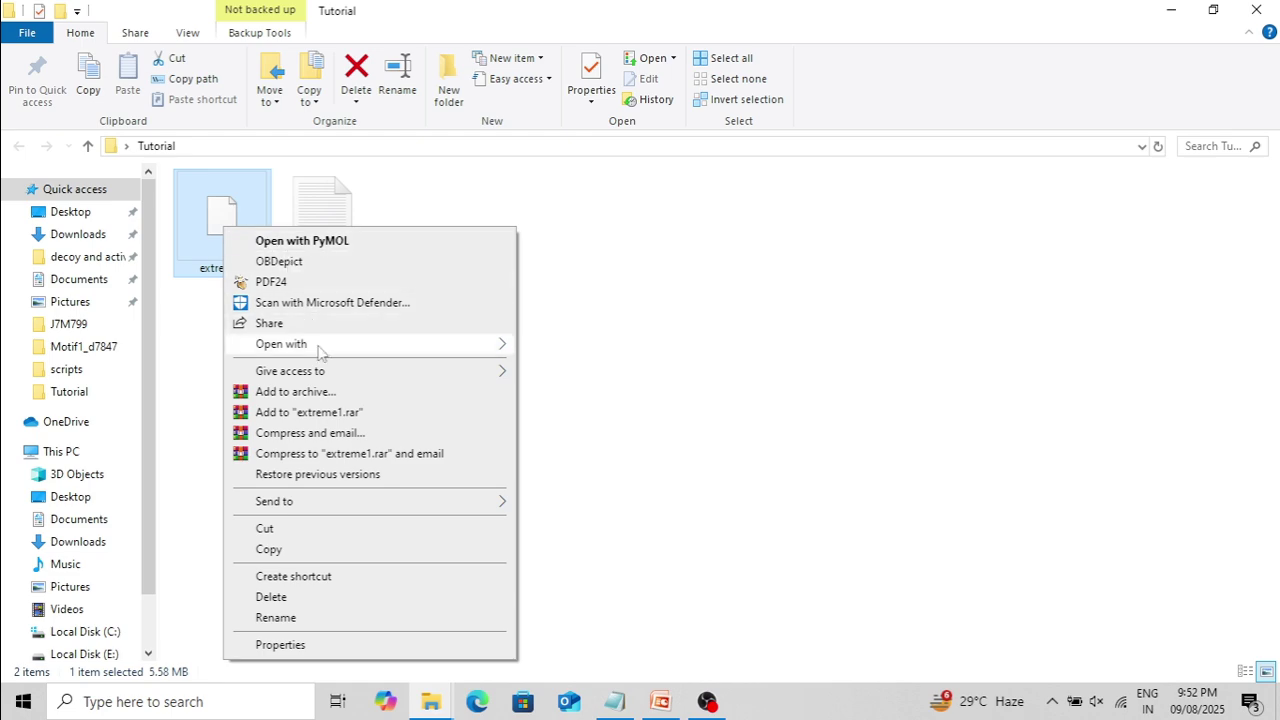
{"action": "mouse_move", "coordinate": [405, 346]}
{"action": "left_click", "coordinate": [575, 364]}
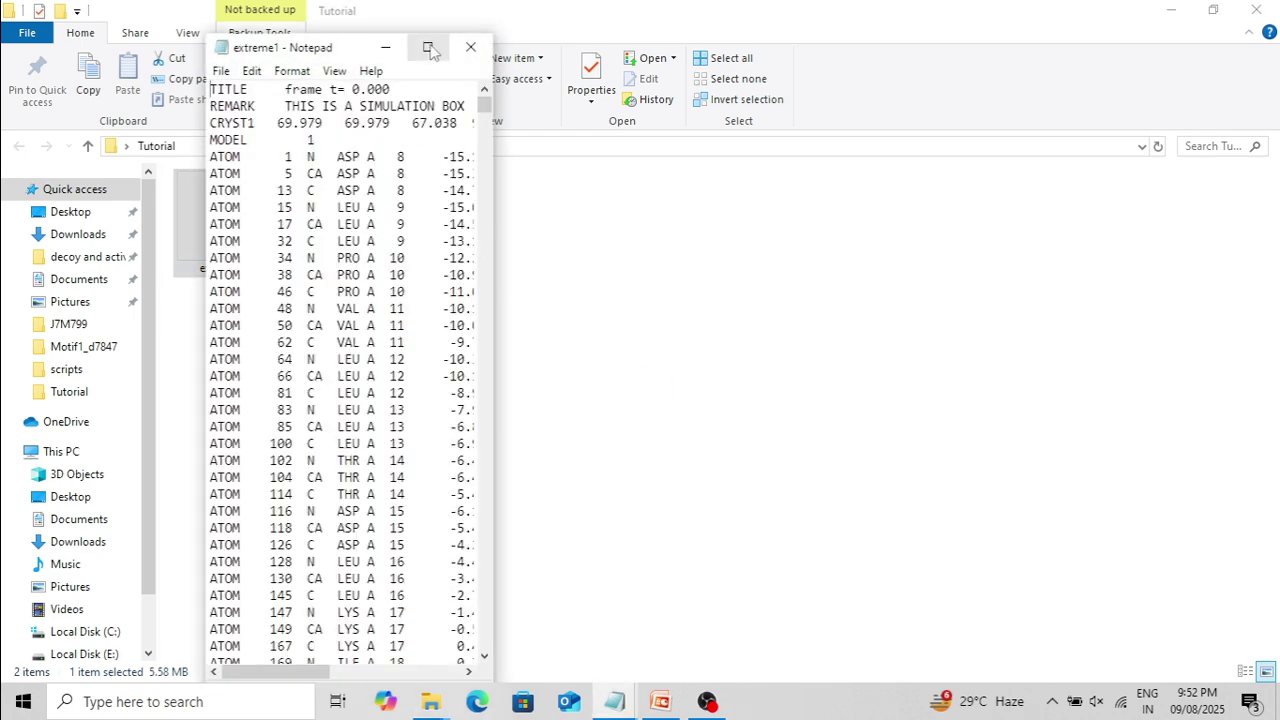
{"action": "left_click", "coordinate": [427, 47]}
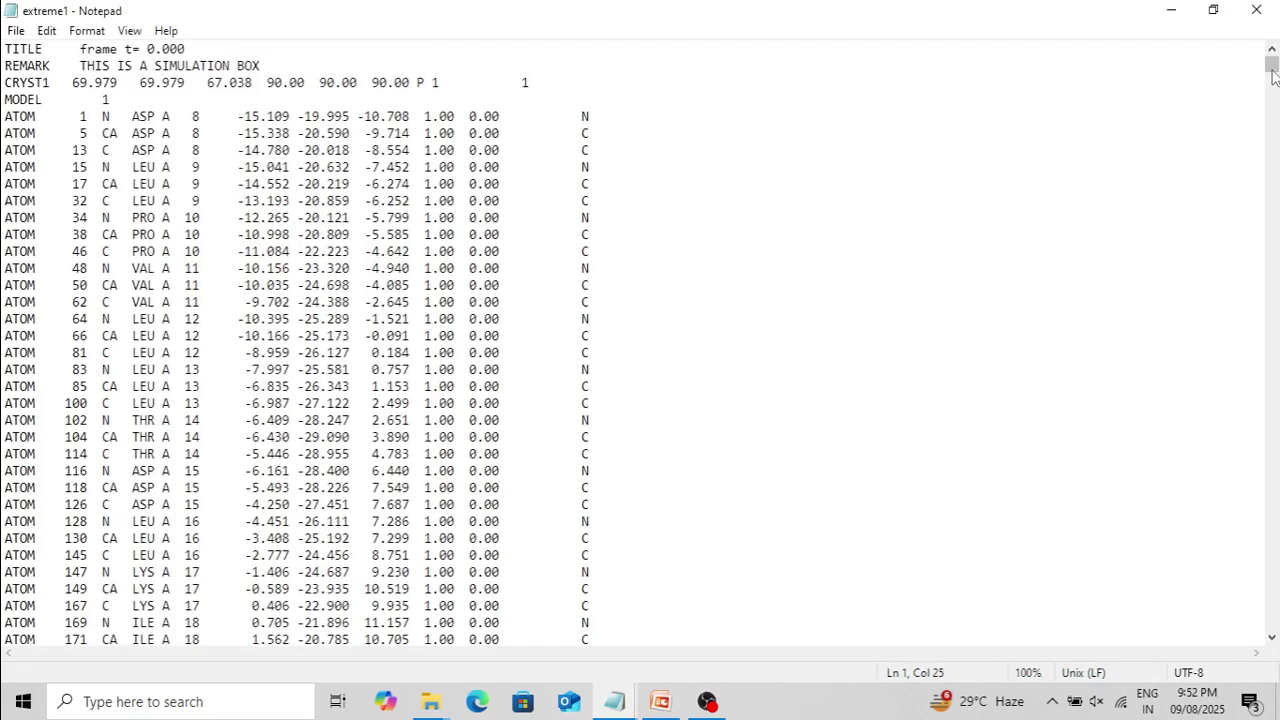
Select and copy the complete first frame (t= 0.000) in extreme1, from its TITLE line through its ENDMDL line
{"action": "mouse_move", "coordinate": [1273, 68]}
{"action": "left_mouse_down"}
{"action": "mouse_move", "coordinate": [1273, 648]}
{"action": "mouse_move", "coordinate": [1270, 55]}
{"action": "left_mouse_up"}
{"action": "left_click_drag", "start_coordinate": [14, 48], "coordinate": [611, 466]}
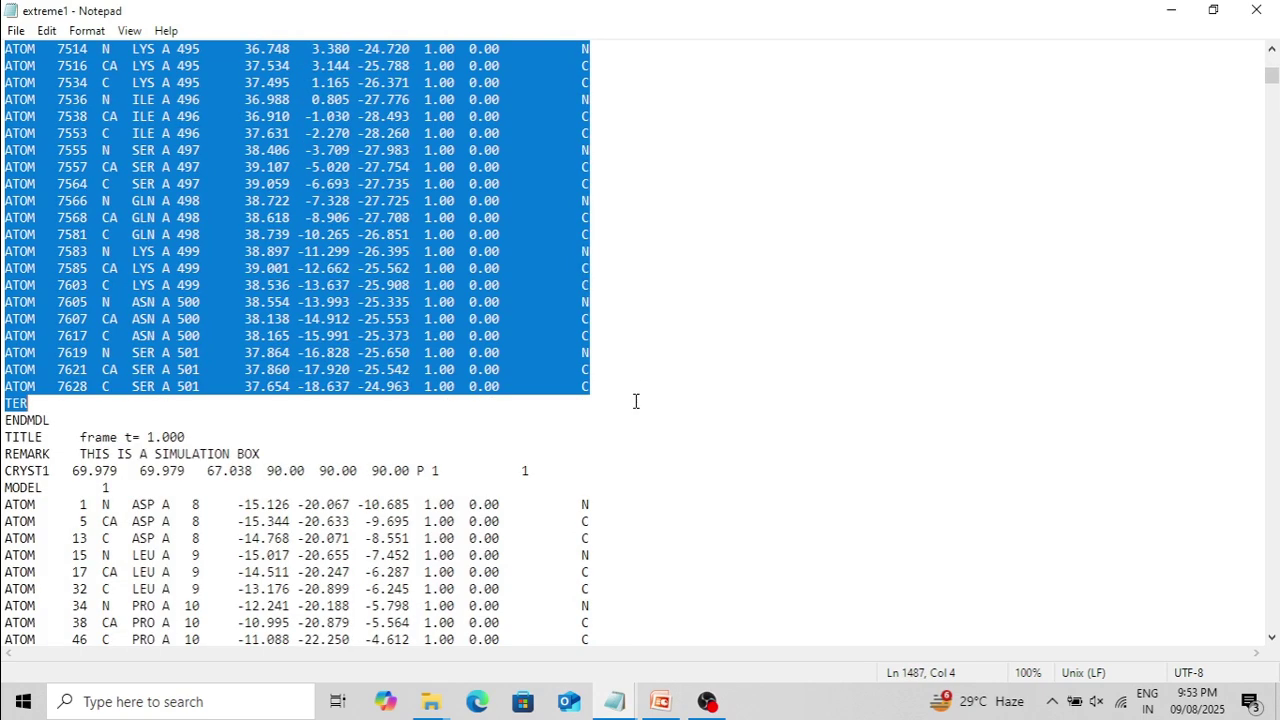
{"action": "left_click_drag", "start_coordinate": [634, 400], "coordinate": [641, 420]}
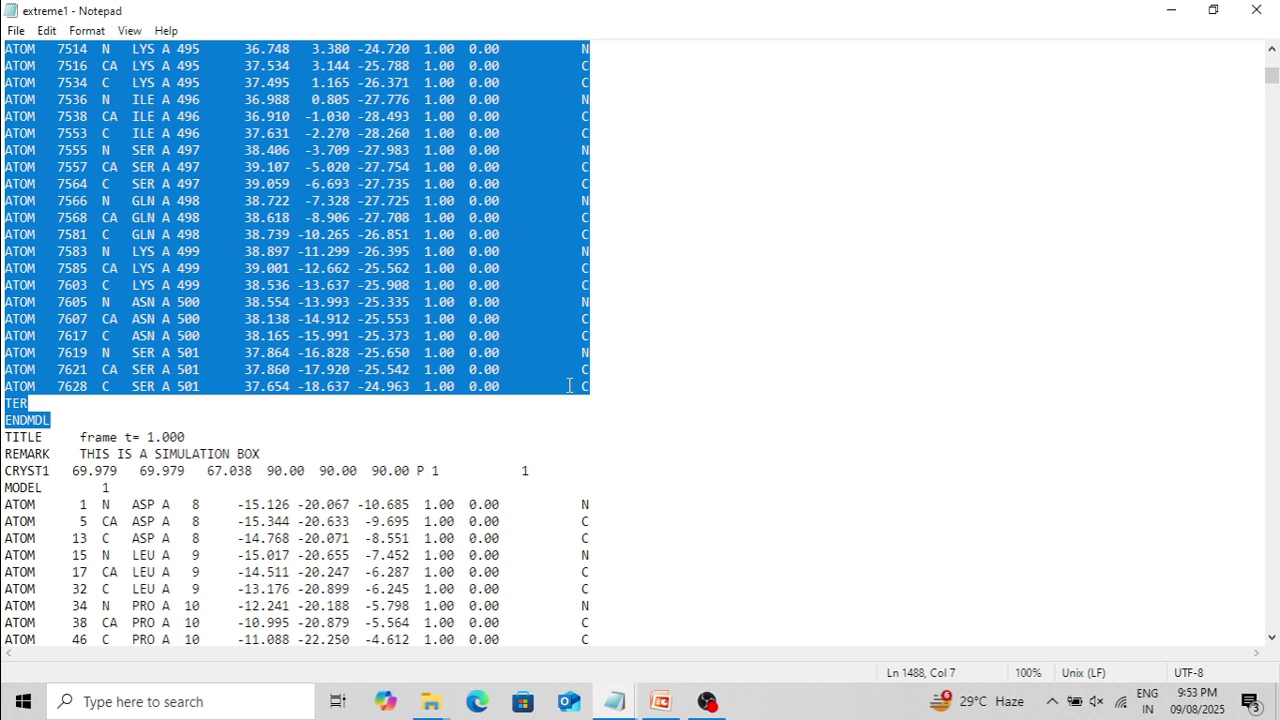
Create a new full-screen Notepad document and paste the copied first frame into it
{"action": "left_click", "coordinate": [240, 702]}
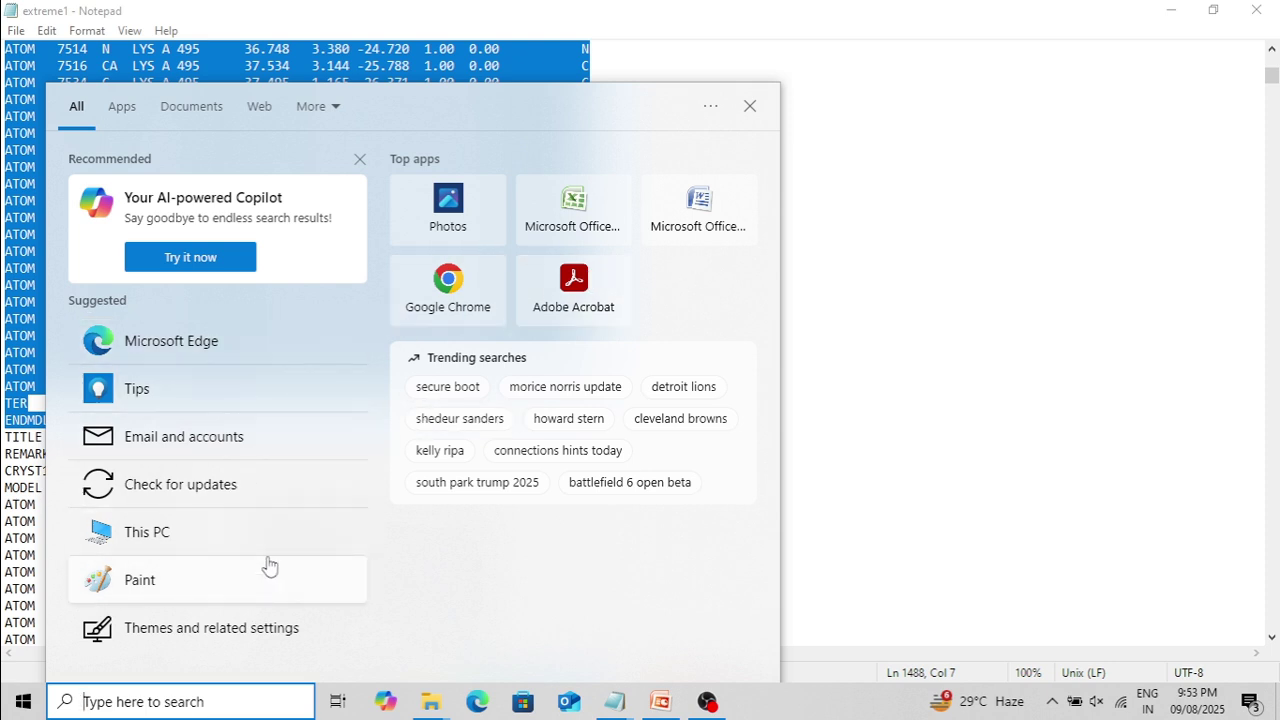
{"action": "type", "text": "note"}
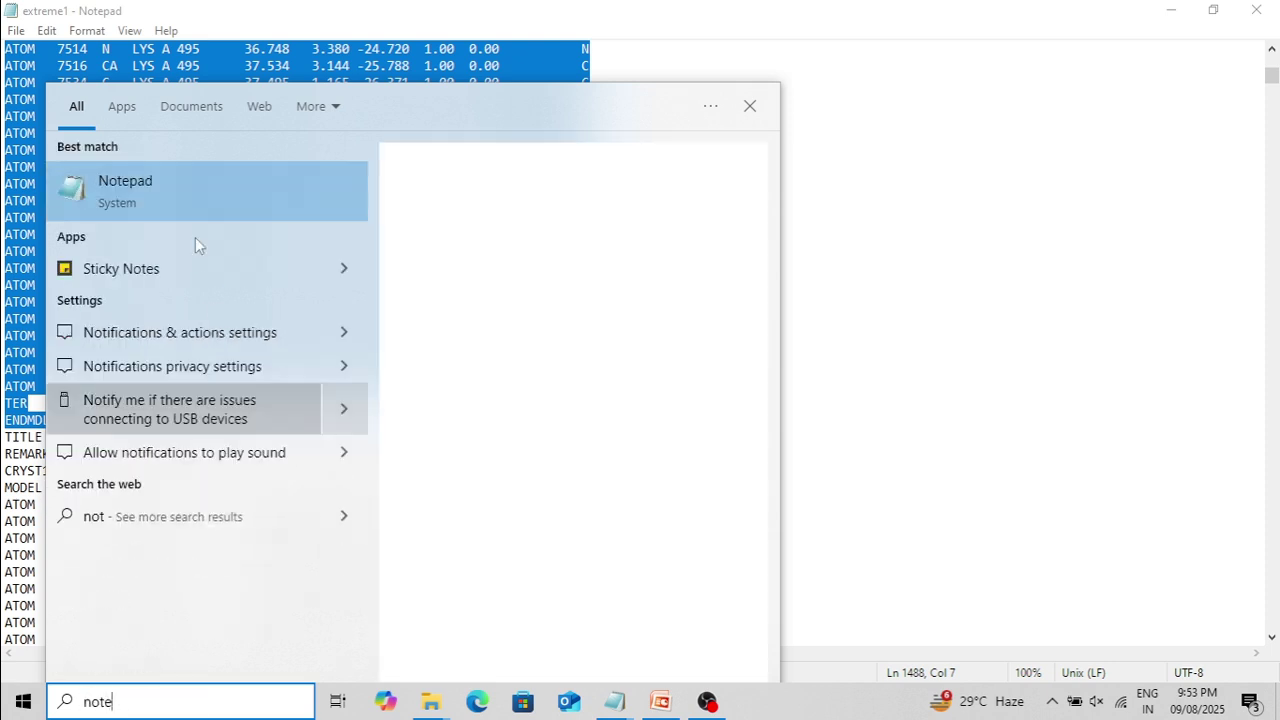
{"action": "left_click", "coordinate": [163, 203]}
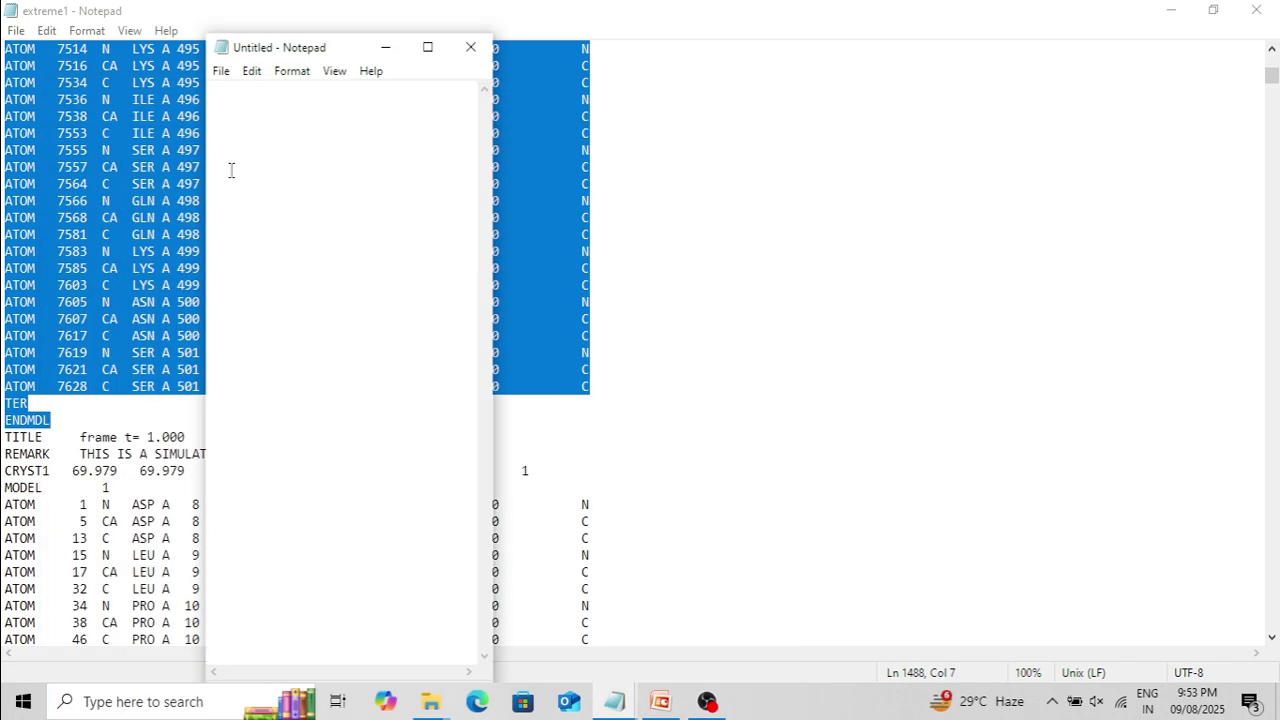
{"action": "left_click", "coordinate": [427, 47]}
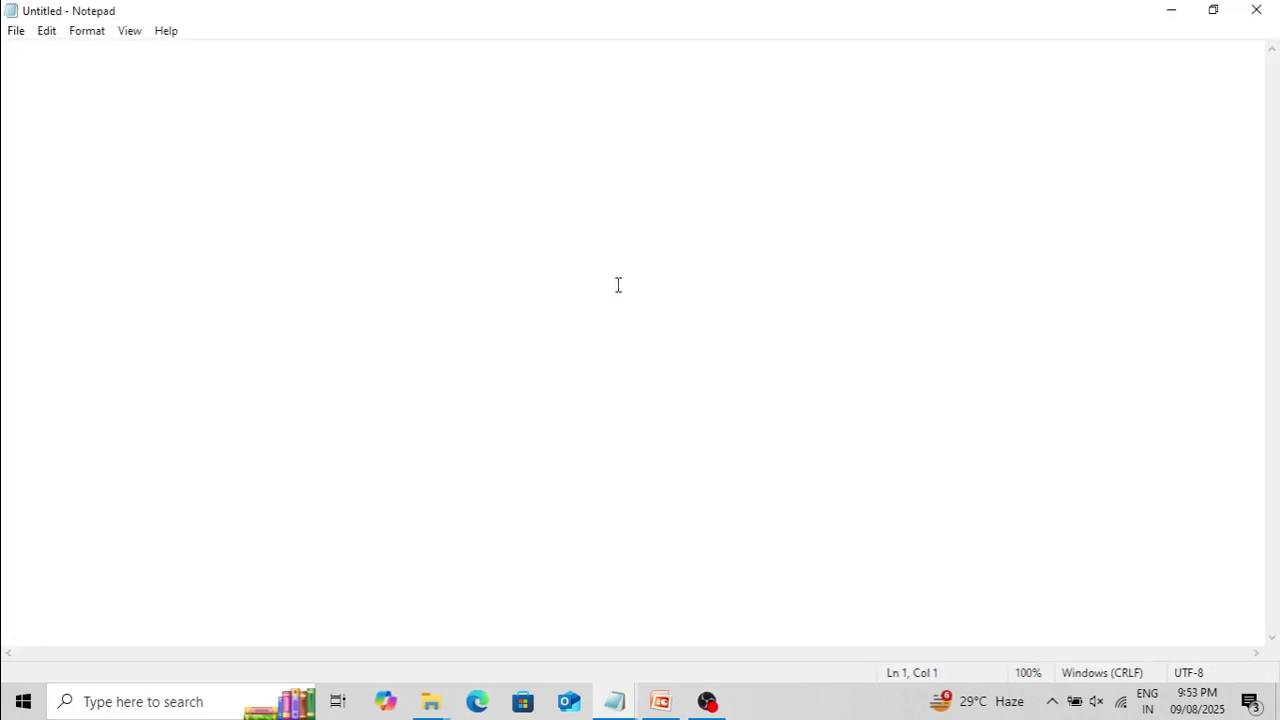
{"action": "key", "text": "ctrl+v"}
{"action": "scroll", "coordinate": [604, 313], "scroll_direction": "up", "scroll_amount": 20}
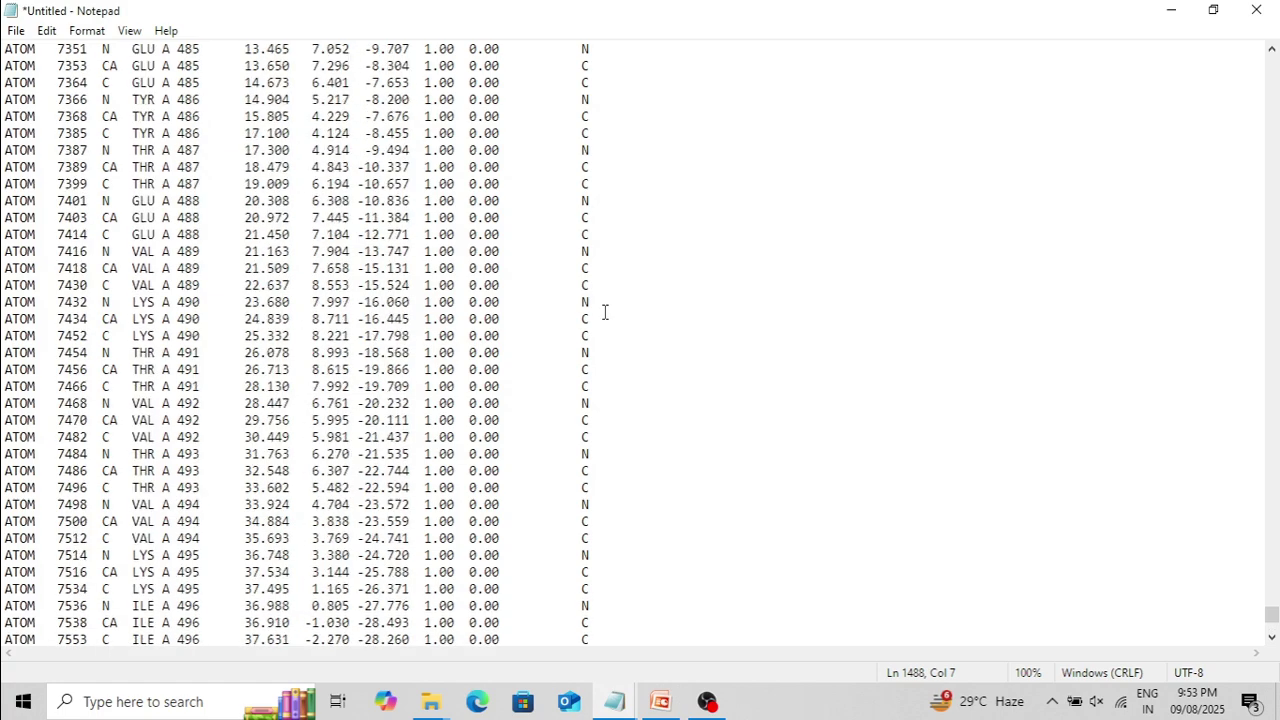
Save the pasted frame as first.pdb in the Tutorial folder on the Desktop, with the file type All Files
{"action": "left_click", "coordinate": [16, 31]}
{"action": "left_click", "coordinate": [56, 134]}
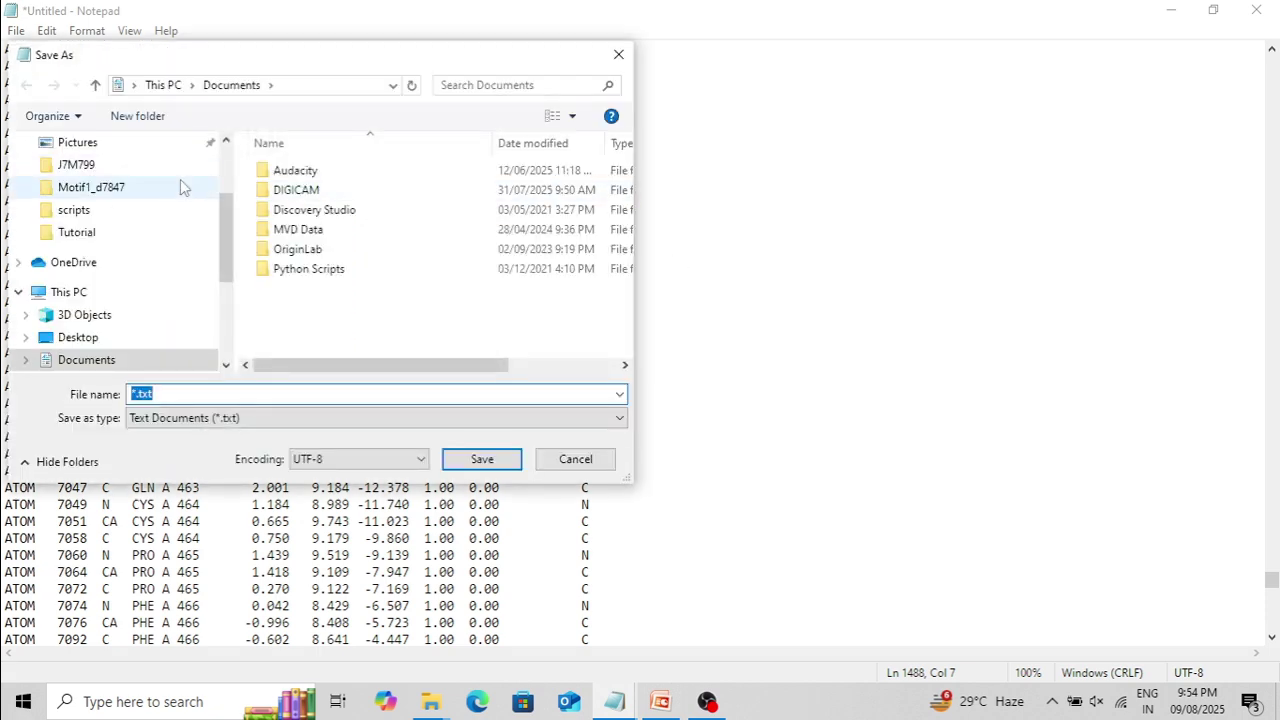
{"action": "left_click_drag", "start_coordinate": [224, 218], "coordinate": [228, 125]}
{"action": "left_click", "coordinate": [100, 180]}
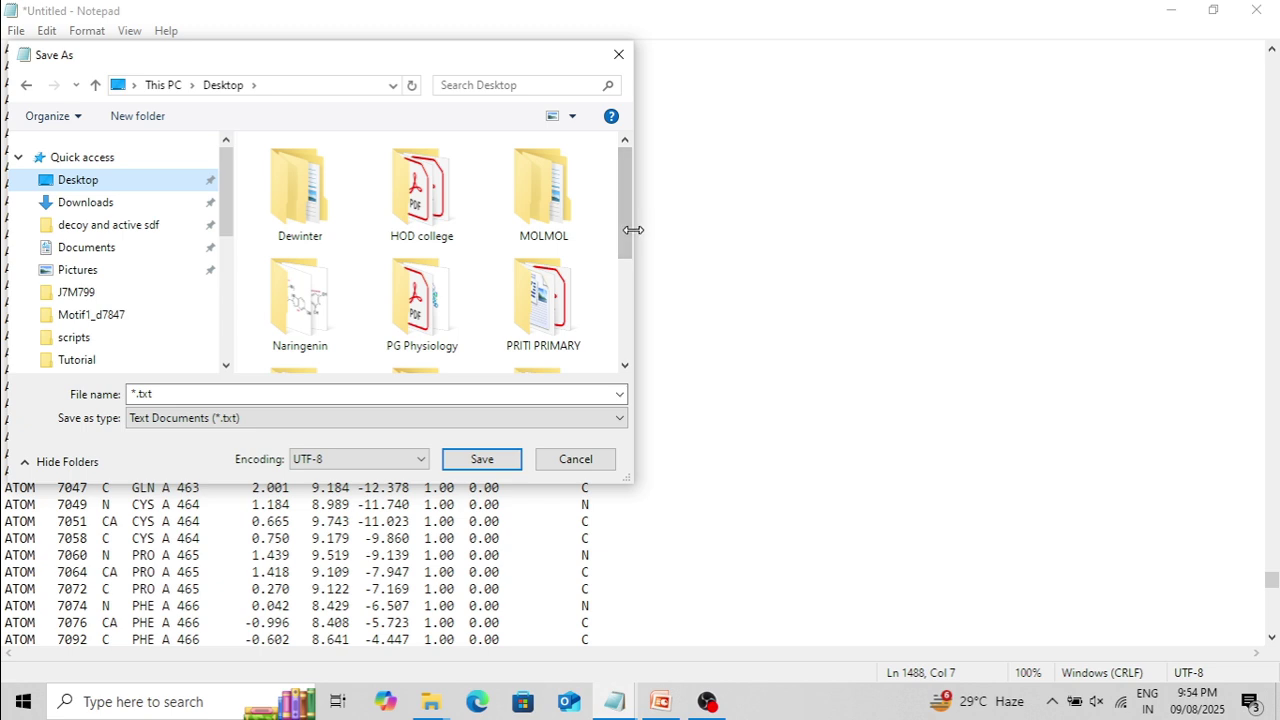
{"action": "left_click_drag", "start_coordinate": [624, 230], "coordinate": [622, 360]}
{"action": "double_click", "coordinate": [300, 320]}
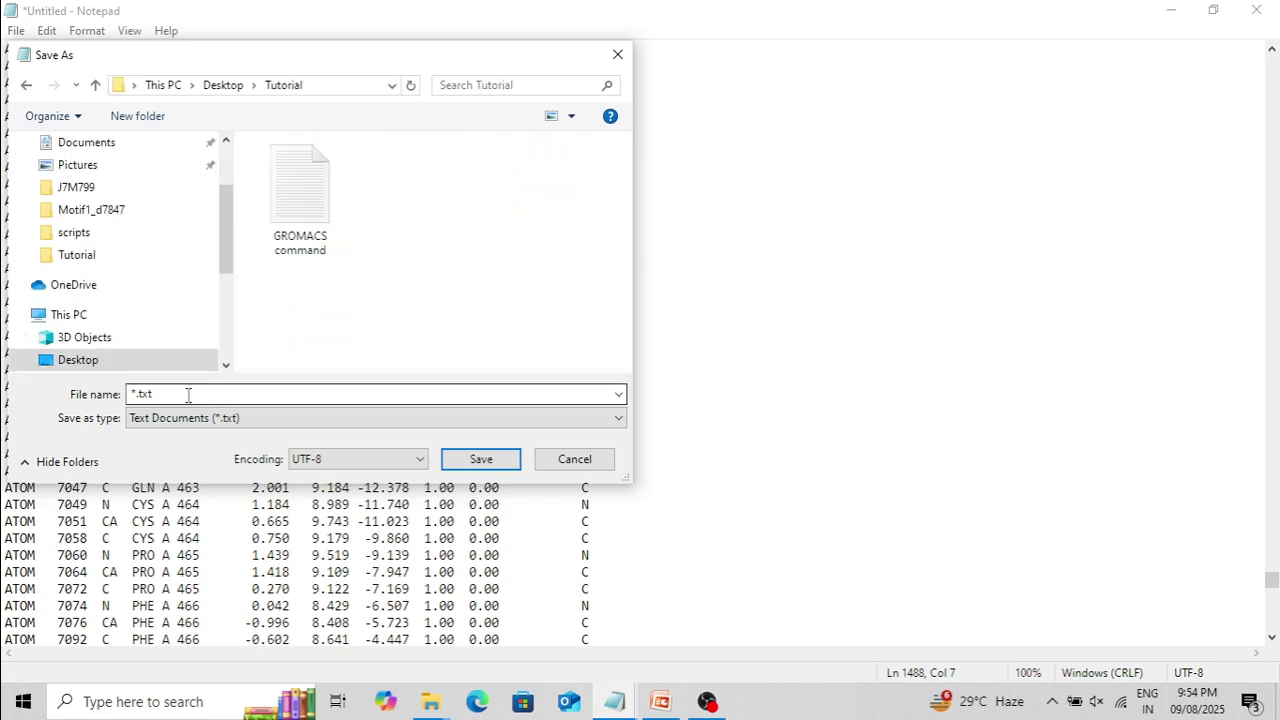
{"action": "left_click_drag", "start_coordinate": [188, 394], "coordinate": [110, 401]}
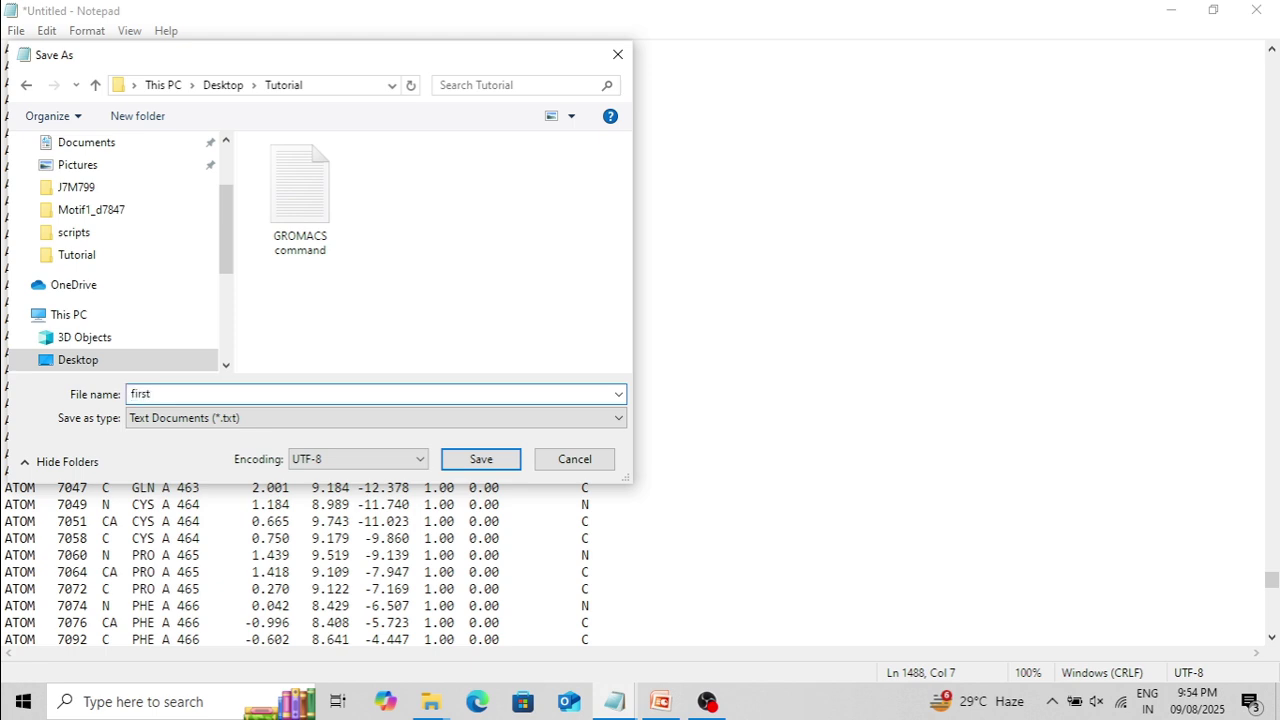
{"action": "type", "text": "first.pdb"}
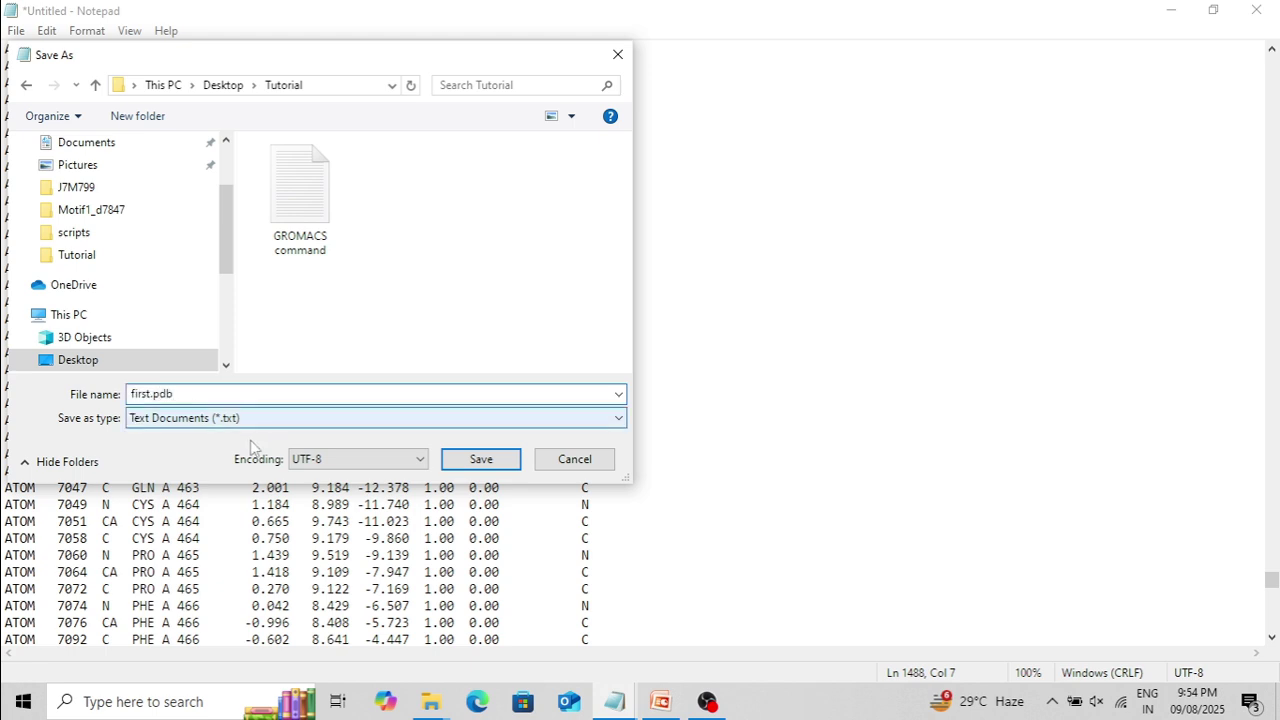
{"action": "left_click", "coordinate": [168, 420]}
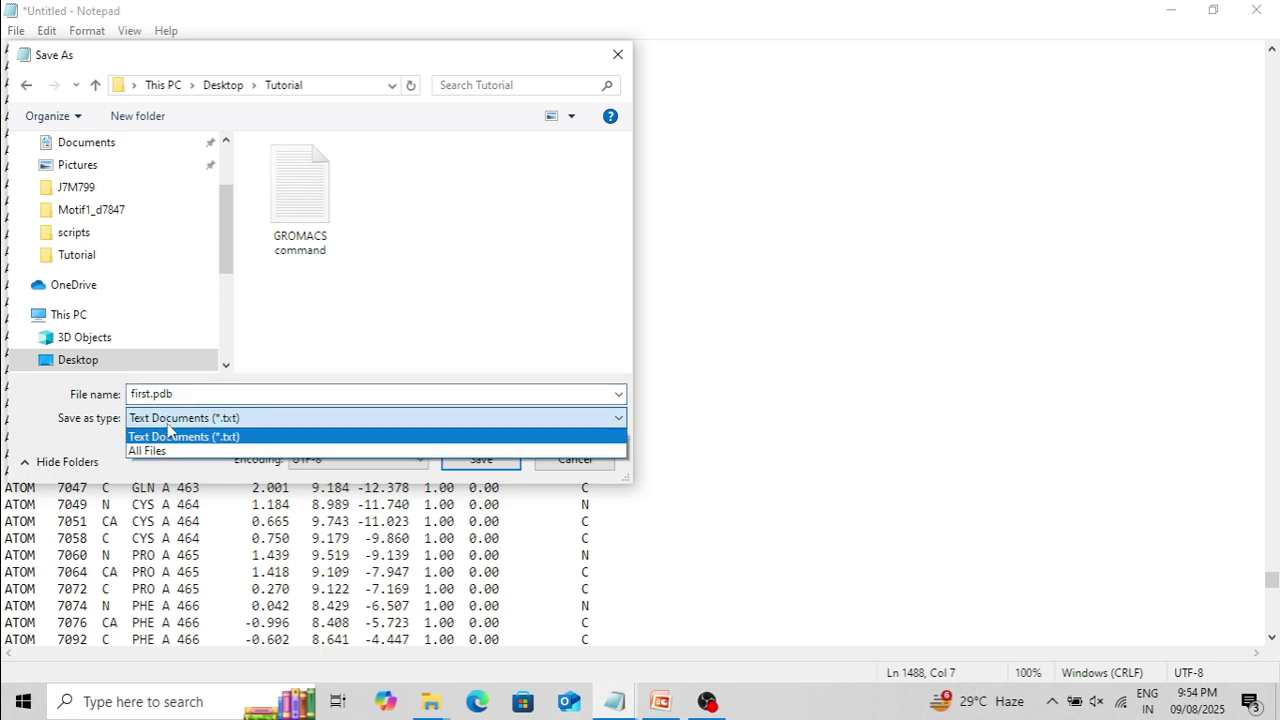
{"action": "left_click", "coordinate": [166, 451]}
{"action": "left_click", "coordinate": [172, 396]}
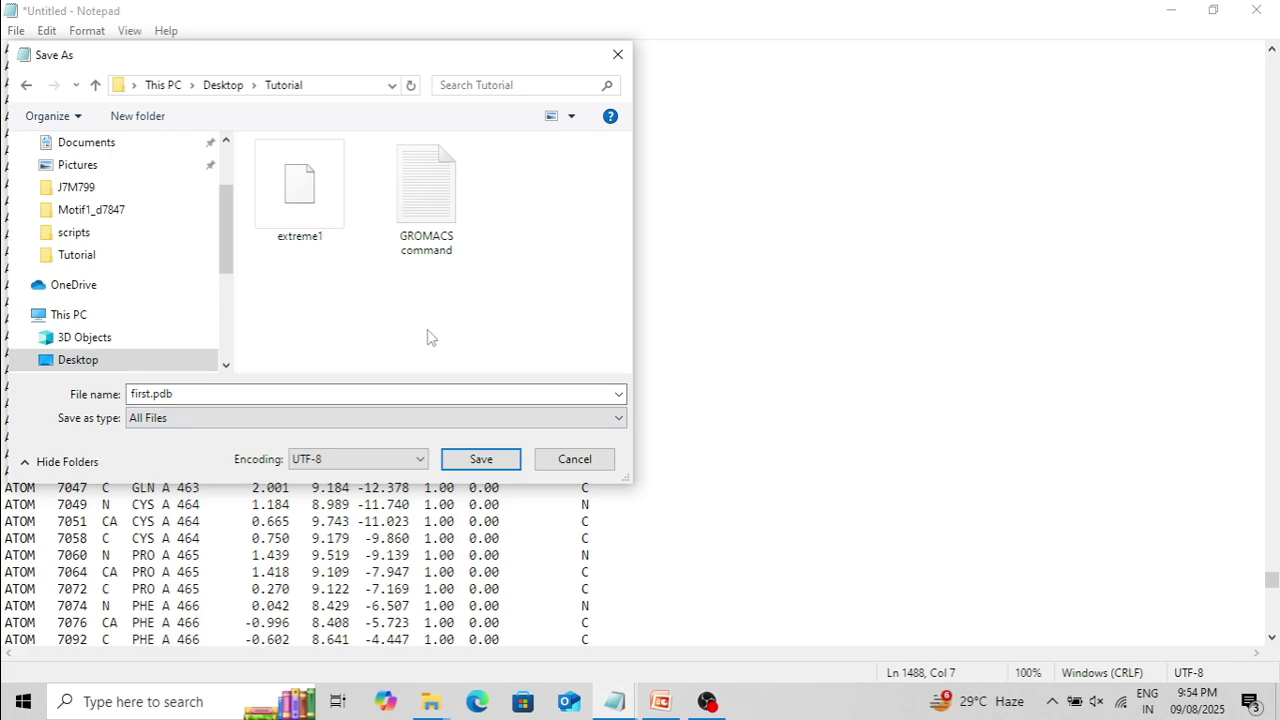
{"action": "left_click", "coordinate": [497, 457]}
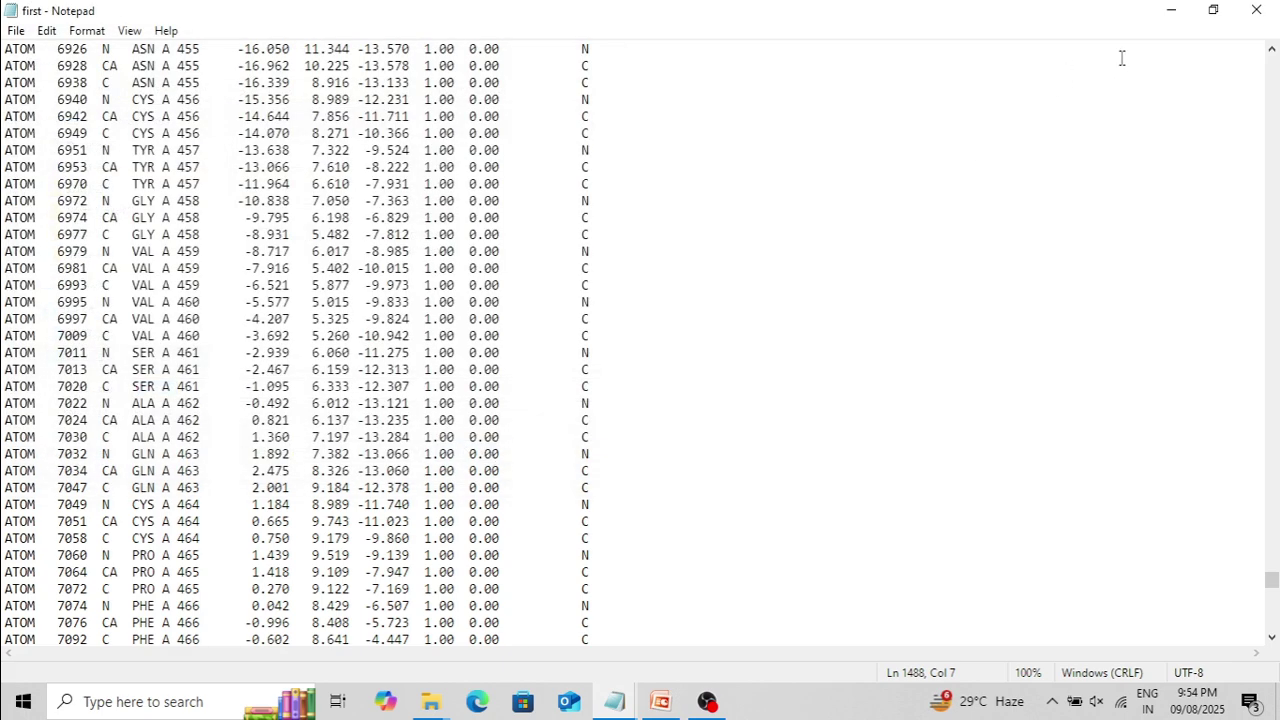
Check that the first file is in the Tutorial folder and review the end of its contents in Notepad
{"action": "left_click", "coordinate": [1171, 10]}
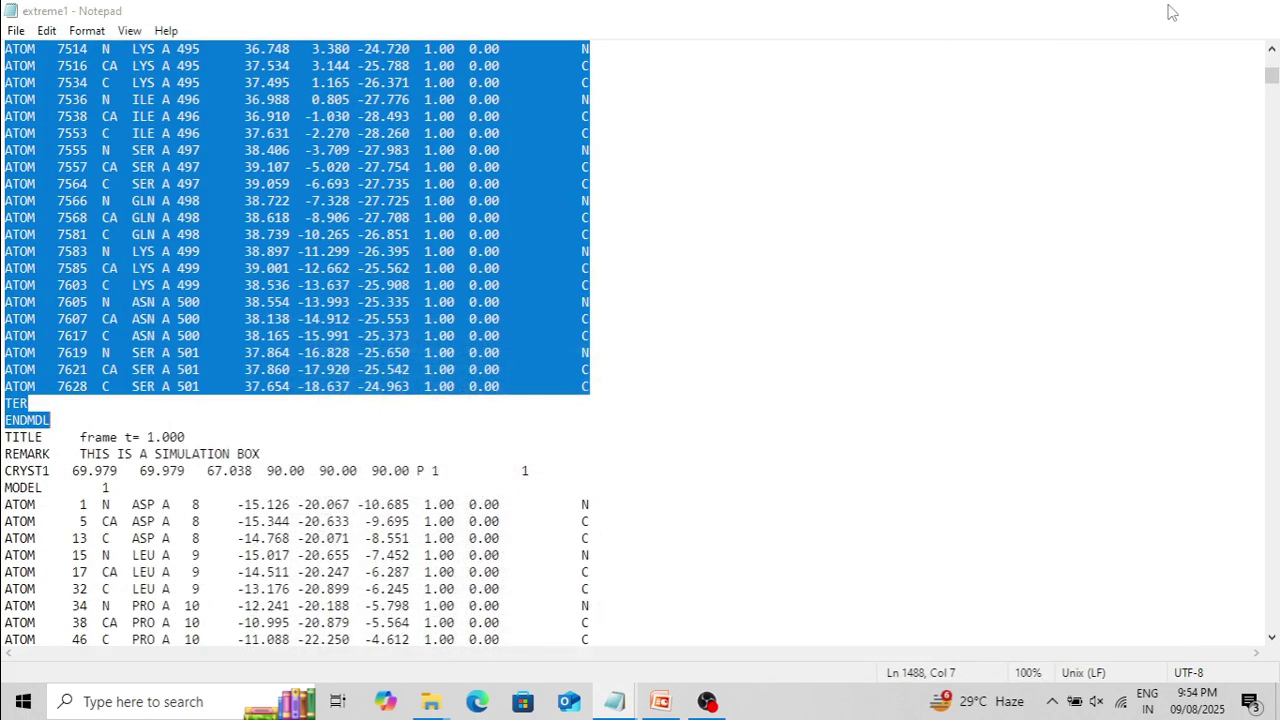
{"action": "left_click", "coordinate": [1171, 10]}
{"action": "left_click", "coordinate": [303, 386]}
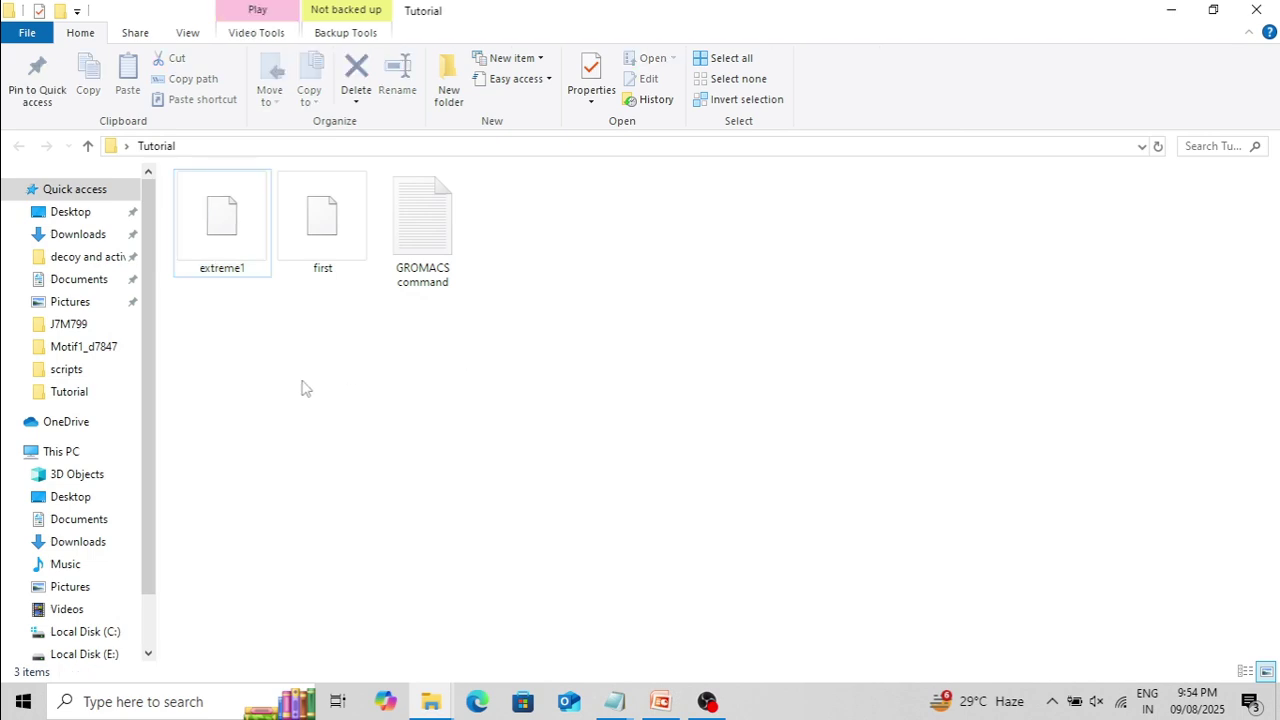
{"action": "left_click", "coordinate": [342, 240]}
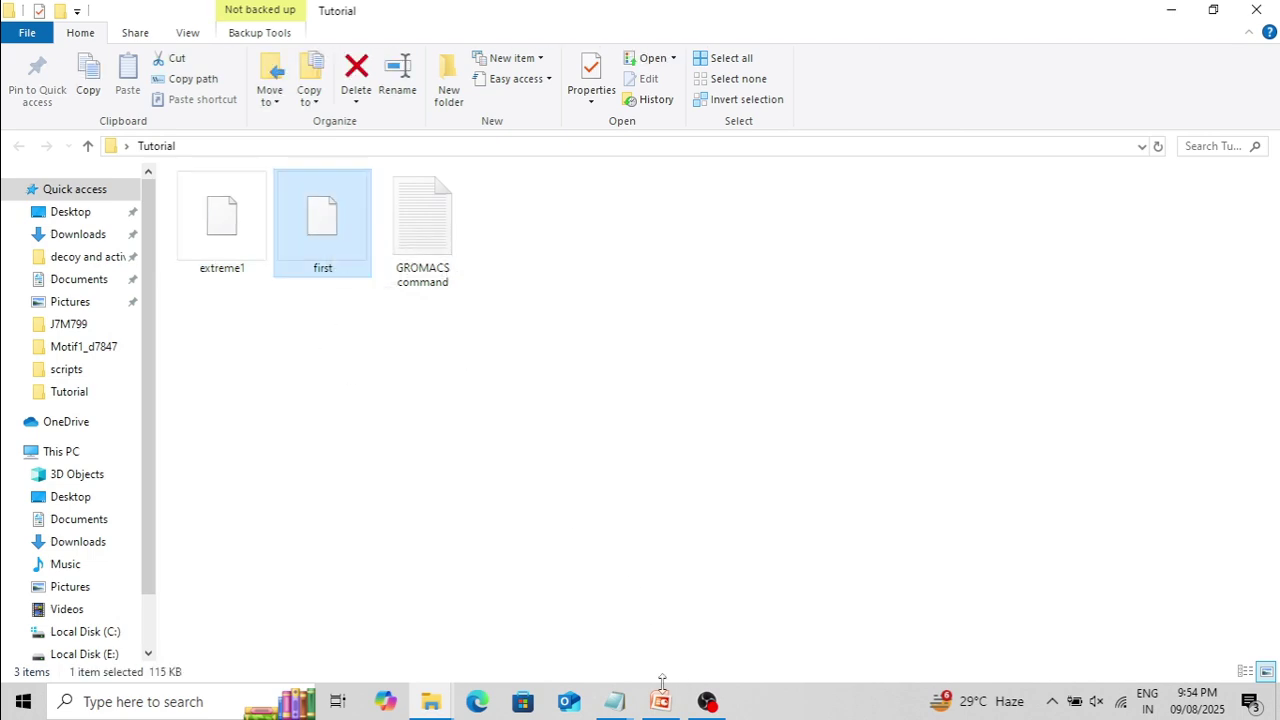
{"action": "left_click", "coordinate": [616, 709]}
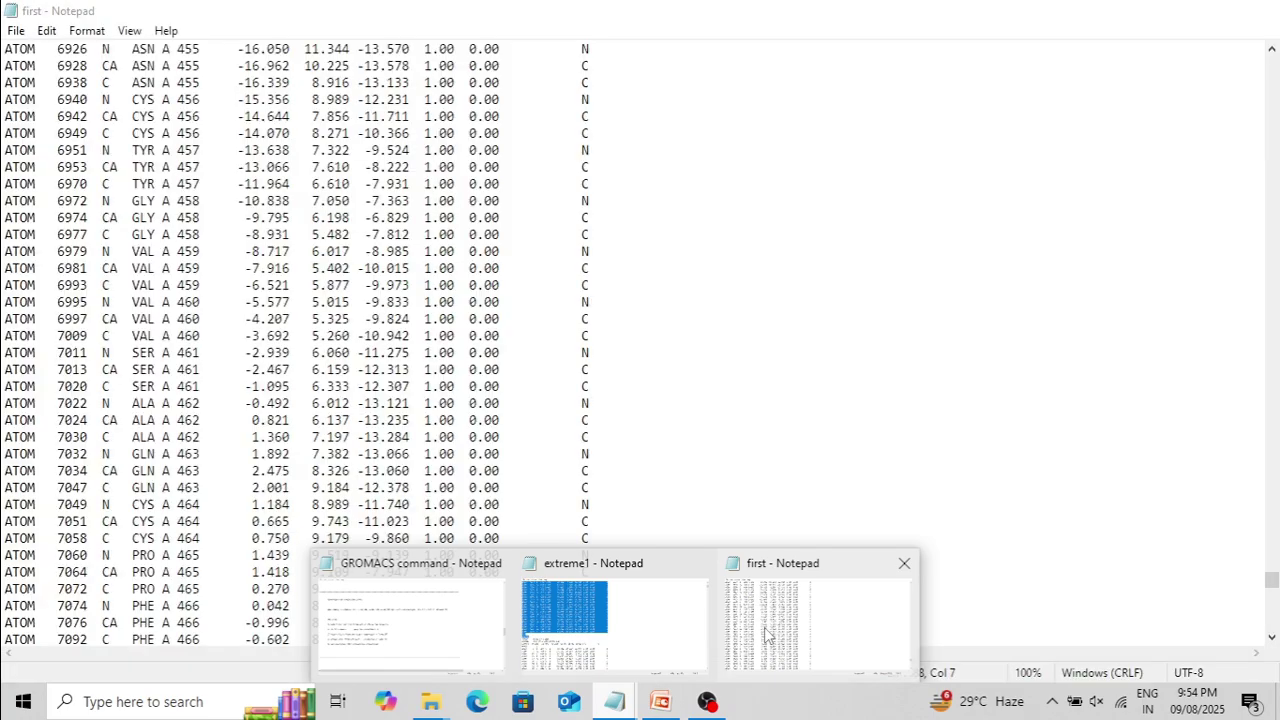
{"action": "left_click", "coordinate": [760, 625]}
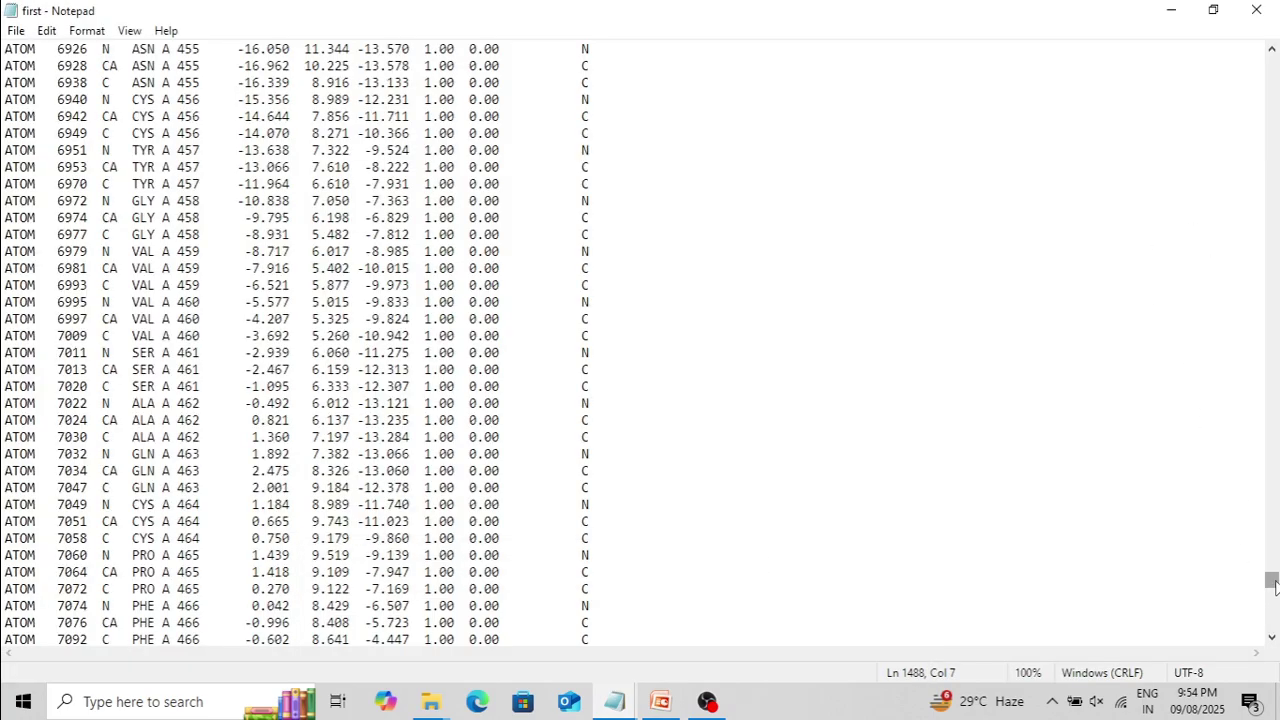
{"action": "left_click_drag", "start_coordinate": [1272, 585], "coordinate": [1272, 622]}
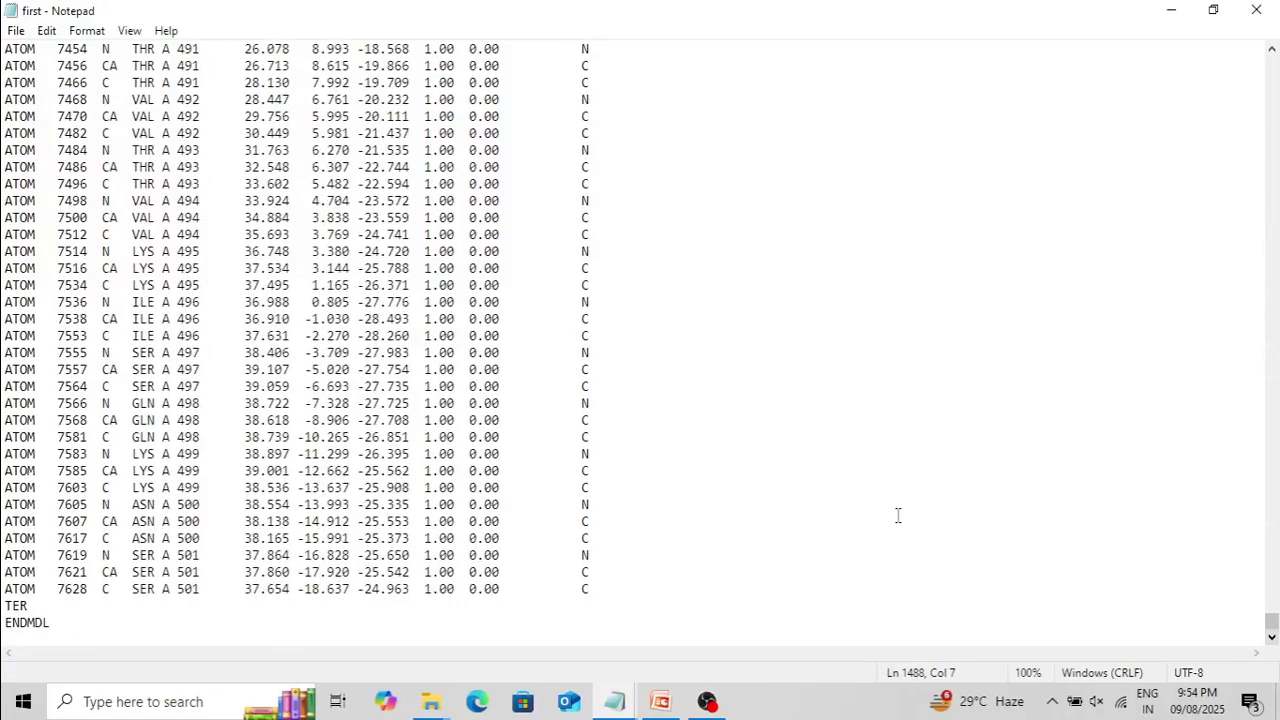
{"action": "scroll", "coordinate": [313, 350], "scroll_direction": "up", "scroll_amount": 20}
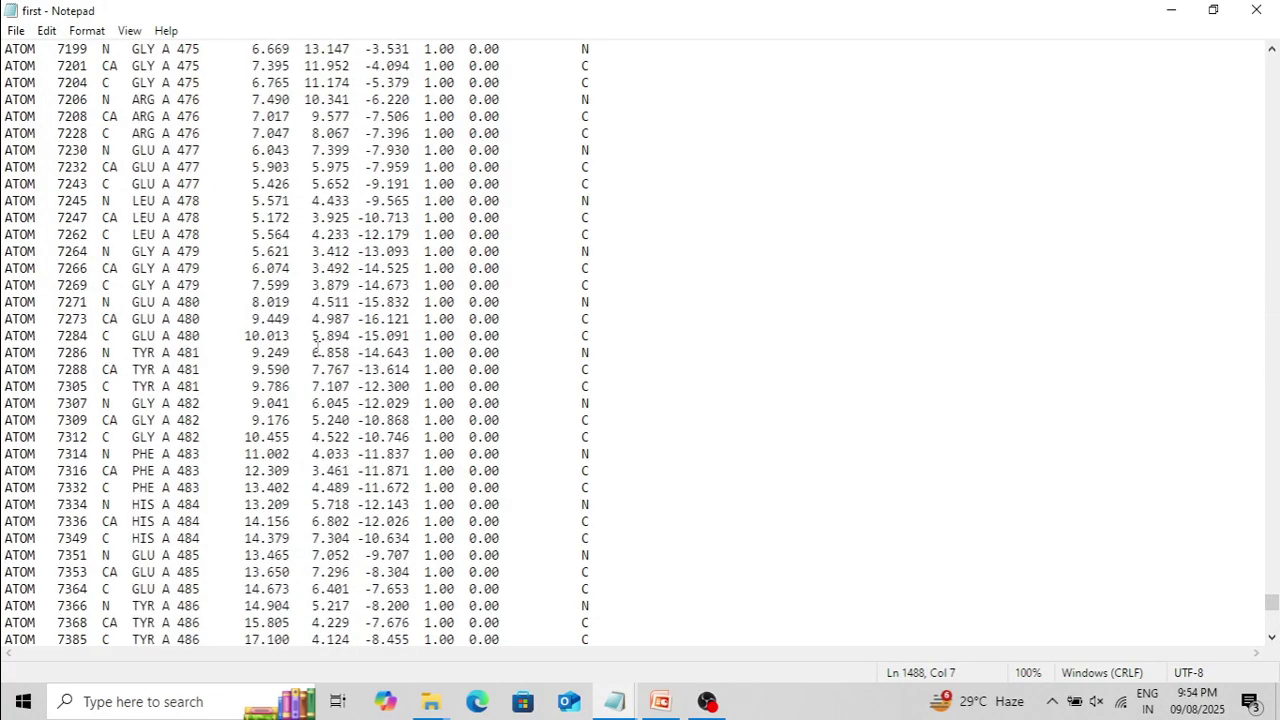
{"action": "scroll", "coordinate": [320, 345], "scroll_direction": "up", "scroll_amount": 18}
{"action": "scroll", "coordinate": [325, 400], "scroll_direction": "down", "scroll_amount": 20}
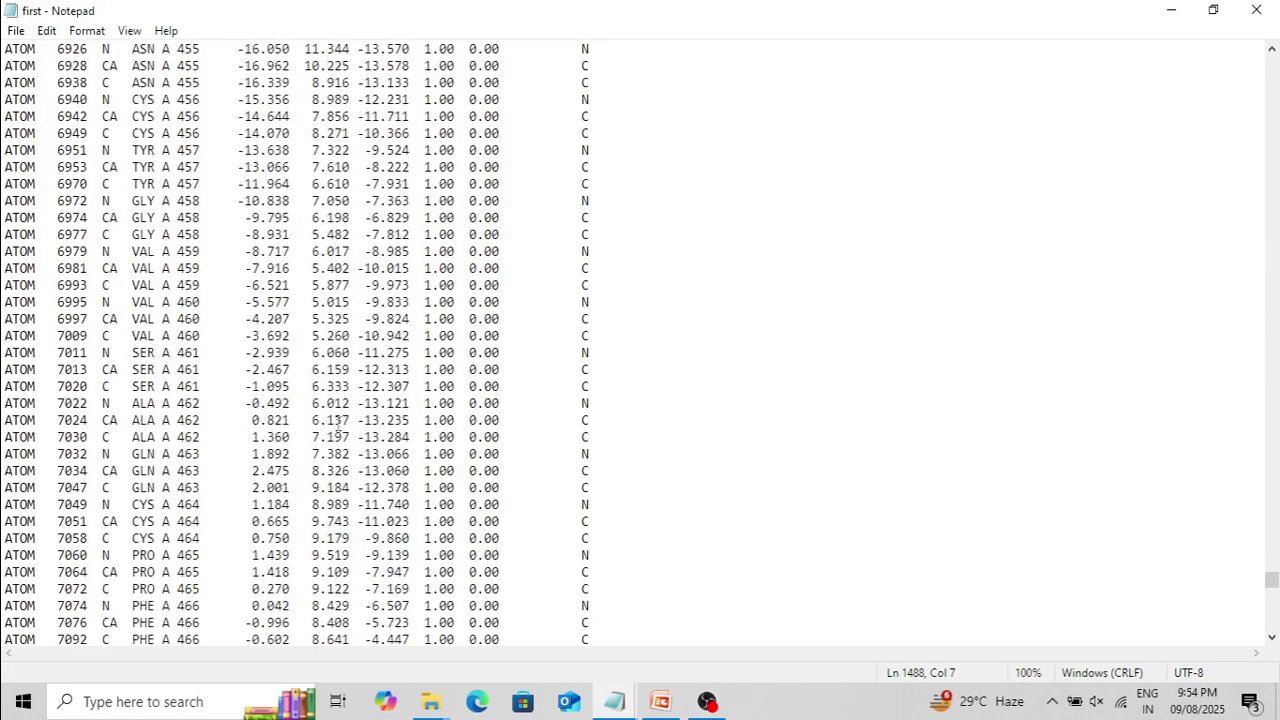
{"action": "scroll", "coordinate": [328, 447], "scroll_direction": "down", "scroll_amount": 20}
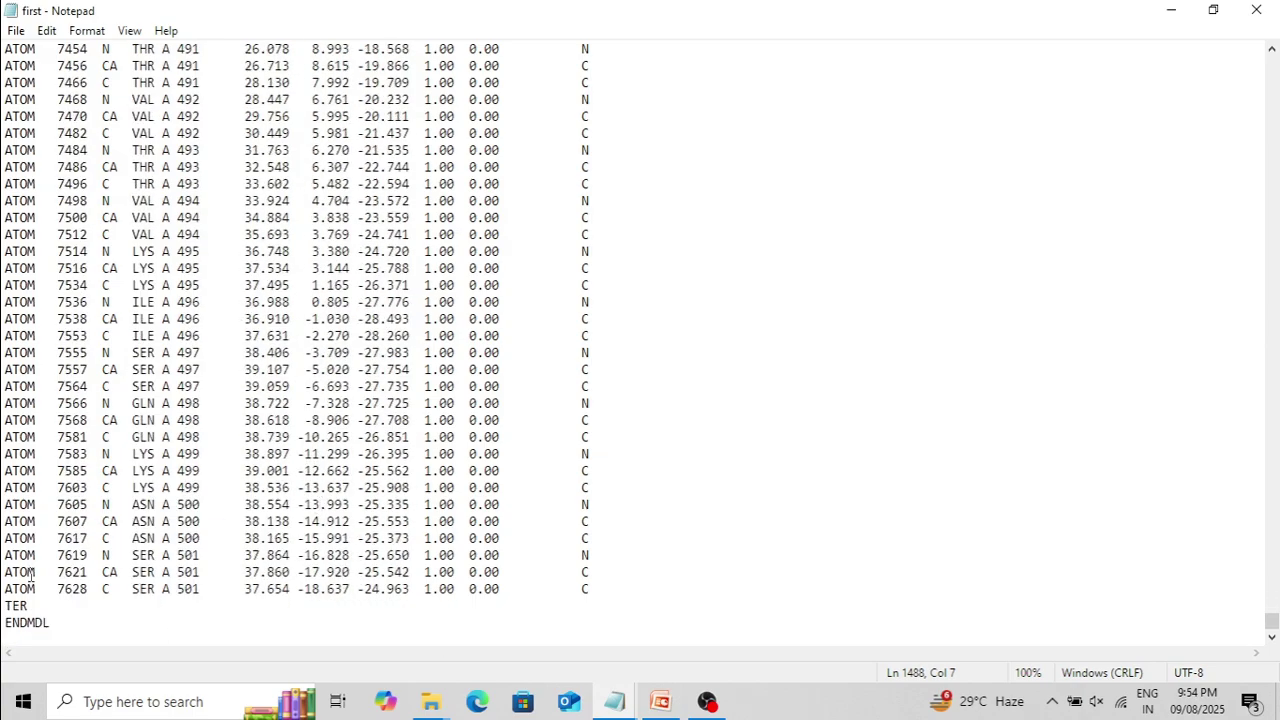
{"action": "left_click_drag", "start_coordinate": [35, 618], "coordinate": [111, 5]}
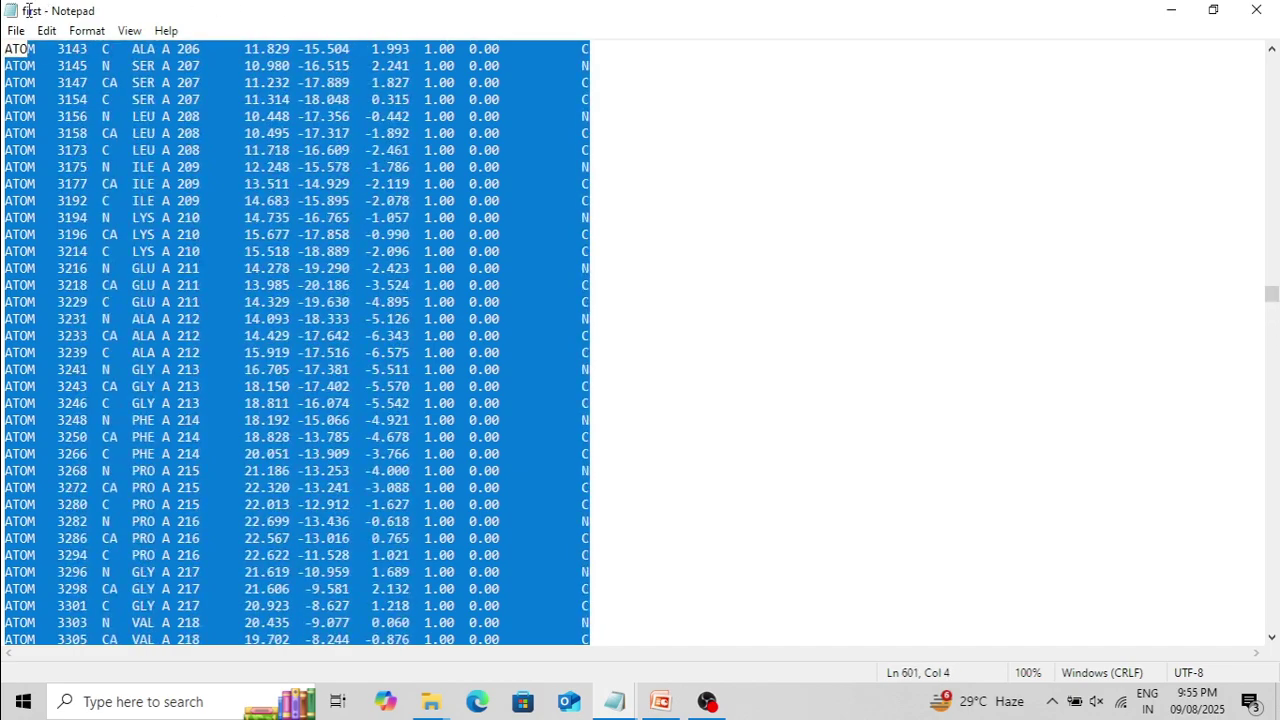
Copy the complete last frame (t= 49.000) from extreme1, TITLE line through ENDMDL, and paste it into a new full-screen Notepad document
{"action": "left_click_drag", "start_coordinate": [28, 10], "coordinate": [257, 7]}
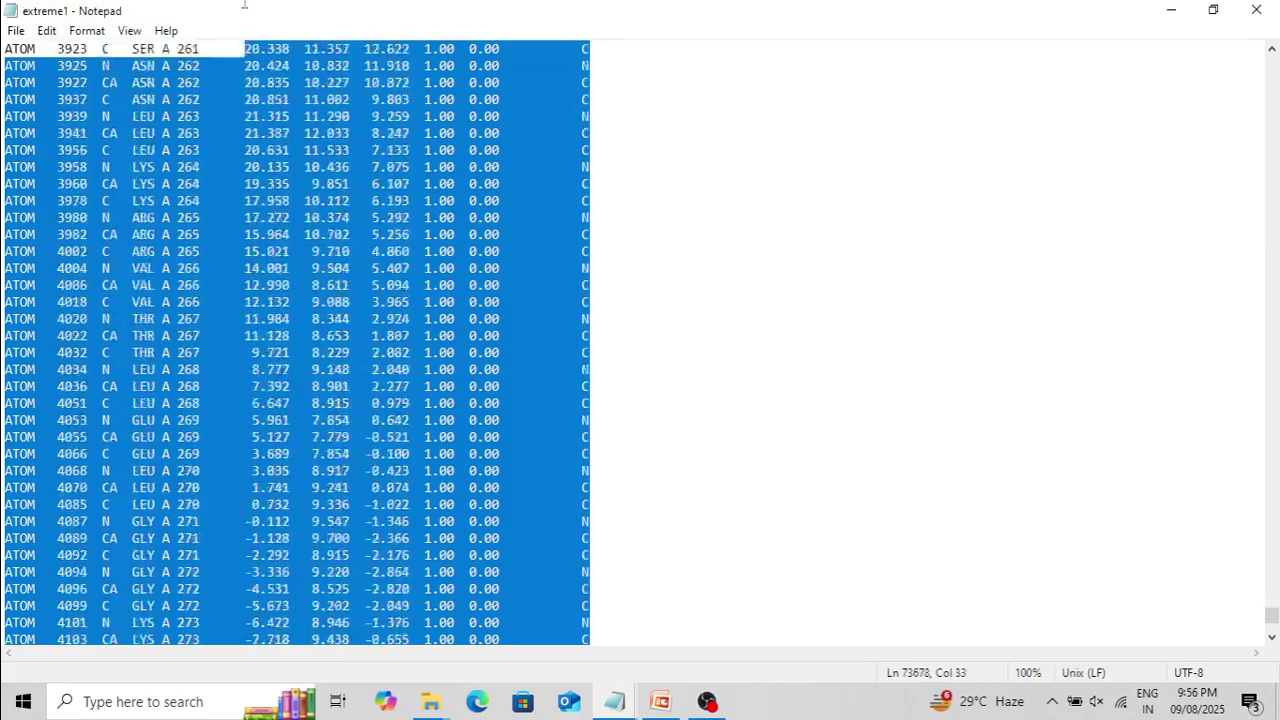
{"action": "left_click_drag", "start_coordinate": [220, 7], "coordinate": [3, 510]}
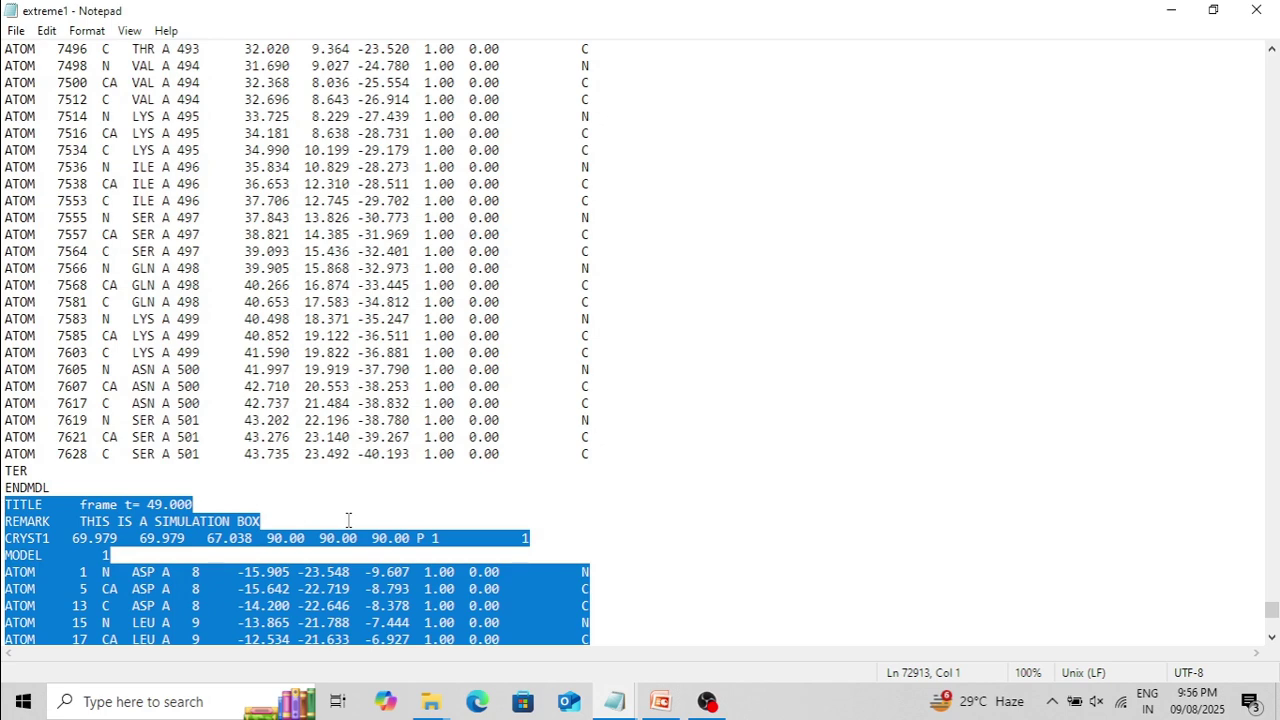
{"action": "left_click", "coordinate": [143, 701]}
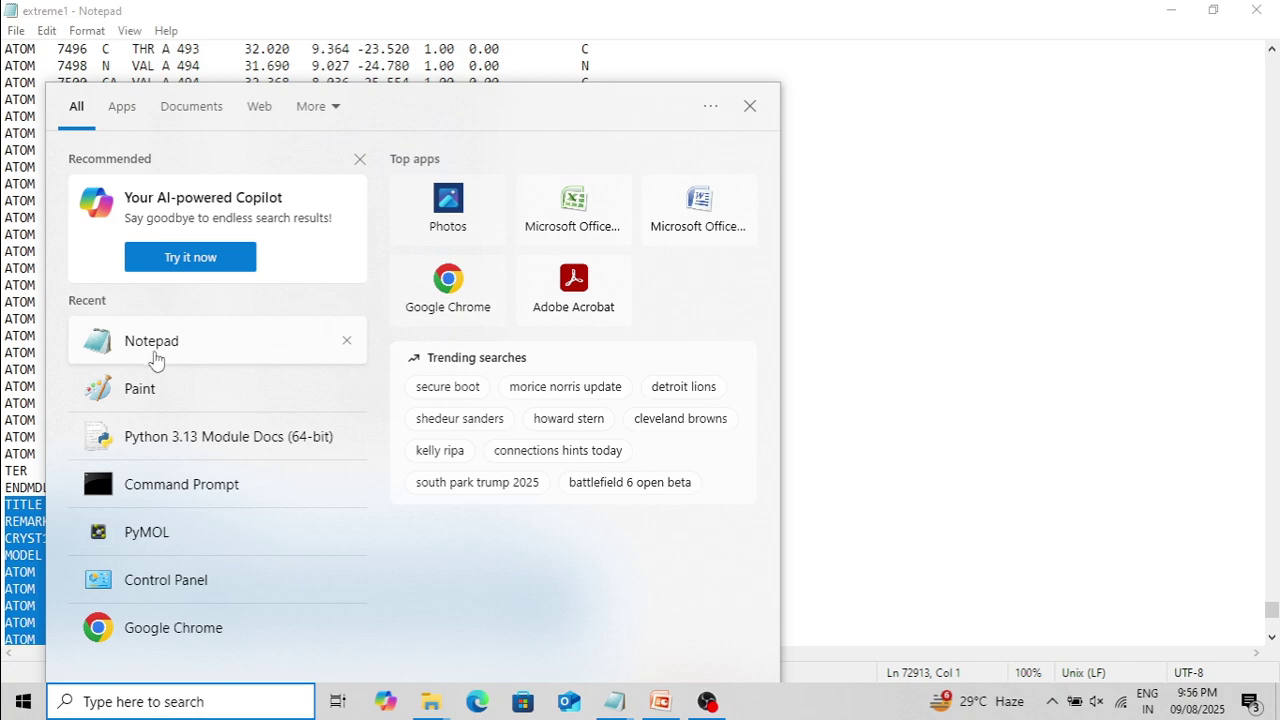
{"action": "left_click", "coordinate": [152, 345]}
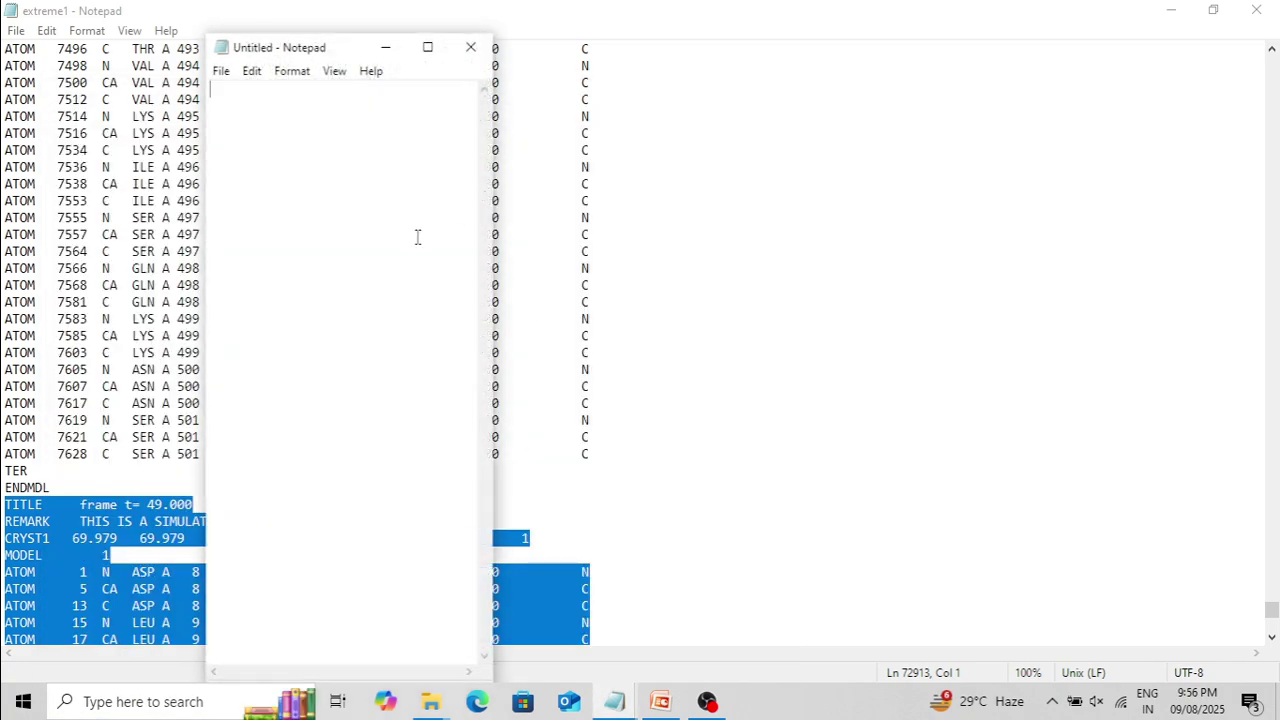
{"action": "key", "text": "ctrl+v"}
{"action": "left_click", "coordinate": [427, 47]}
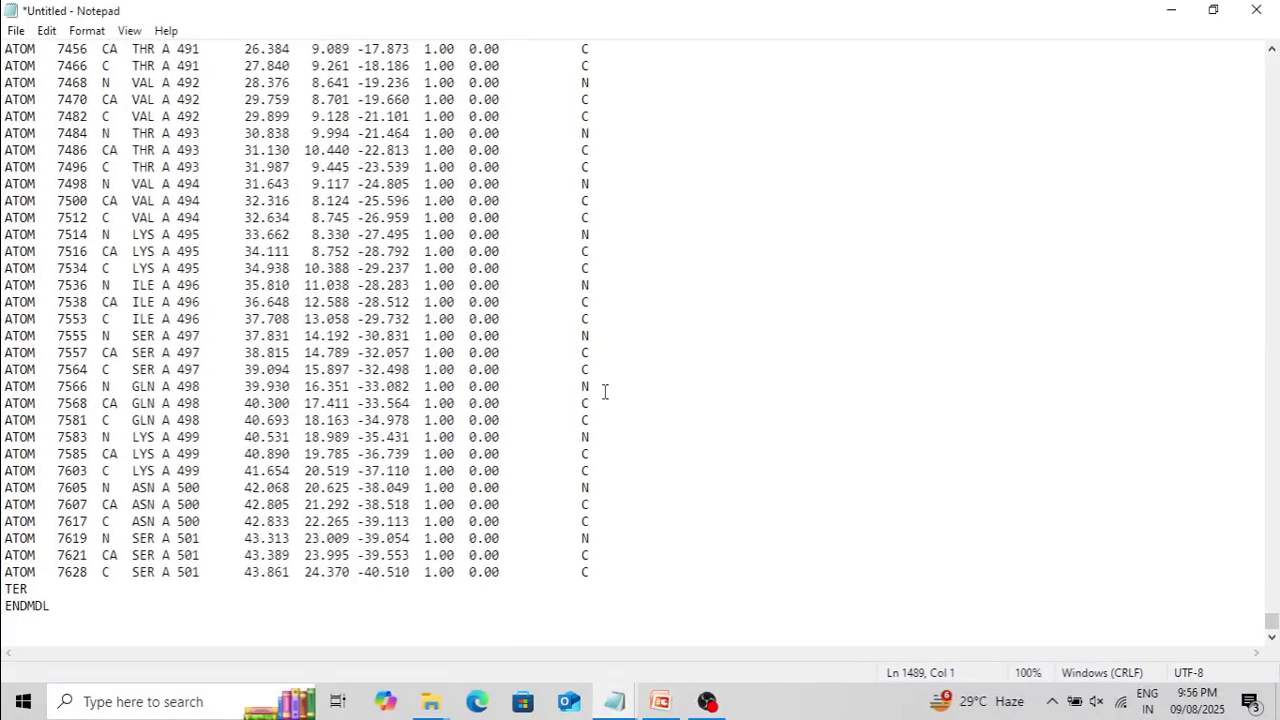
Save the pasted frame as last.pdb in the Tutorial folder on the Desktop, with the file type All Files
{"action": "scroll", "coordinate": [604, 391], "scroll_direction": "up", "scroll_amount": 12}
{"action": "left_click", "coordinate": [16, 30]}
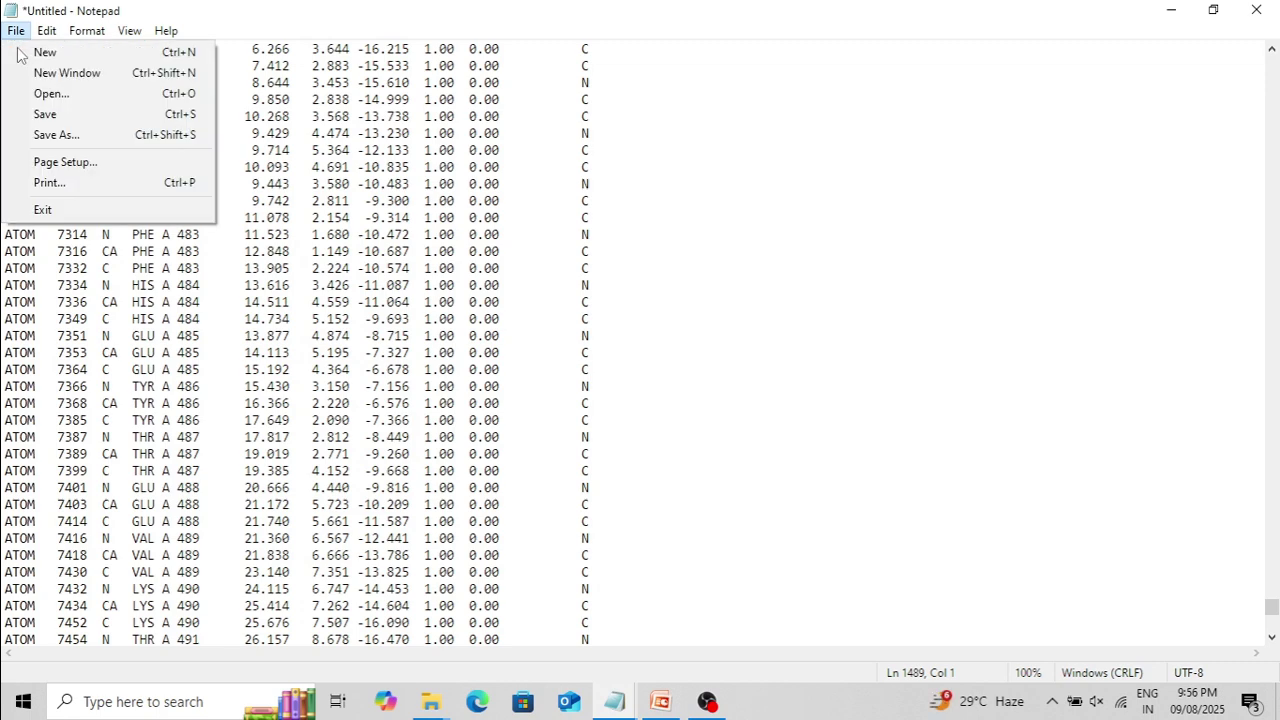
{"action": "left_click", "coordinate": [45, 135]}
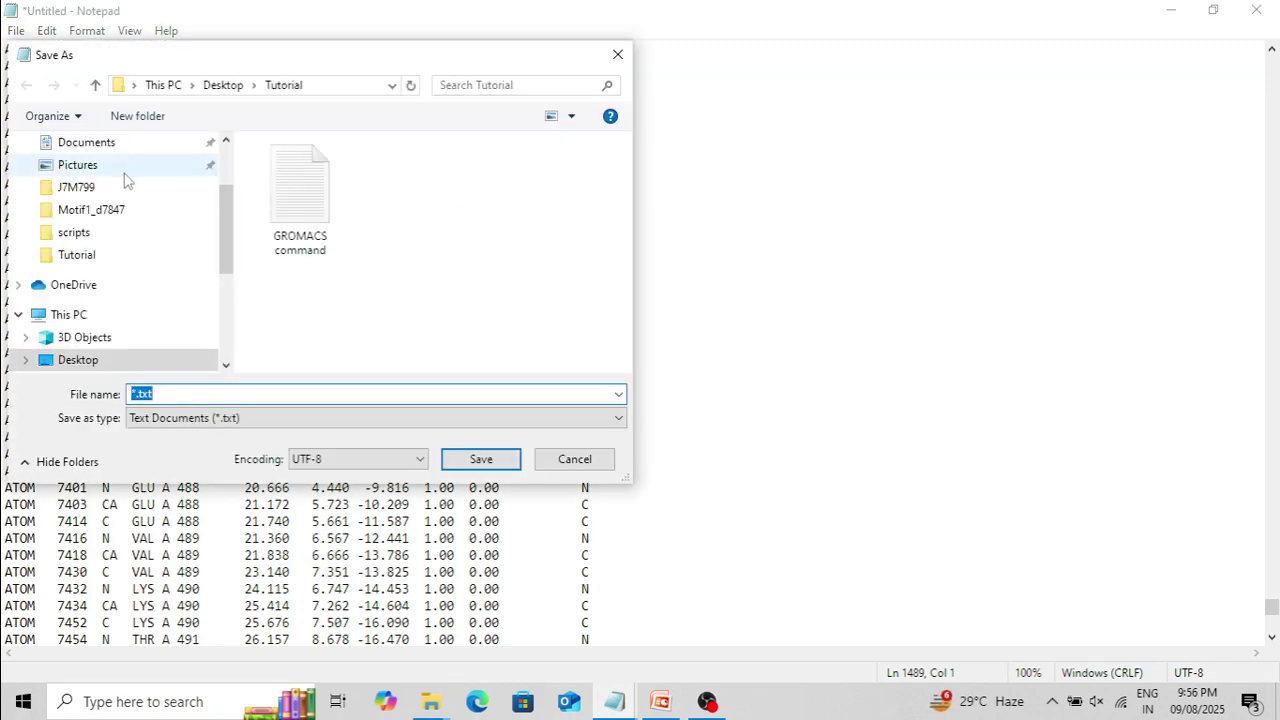
{"action": "left_click", "coordinate": [90, 262]}
{"action": "left_click", "coordinate": [175, 393]}
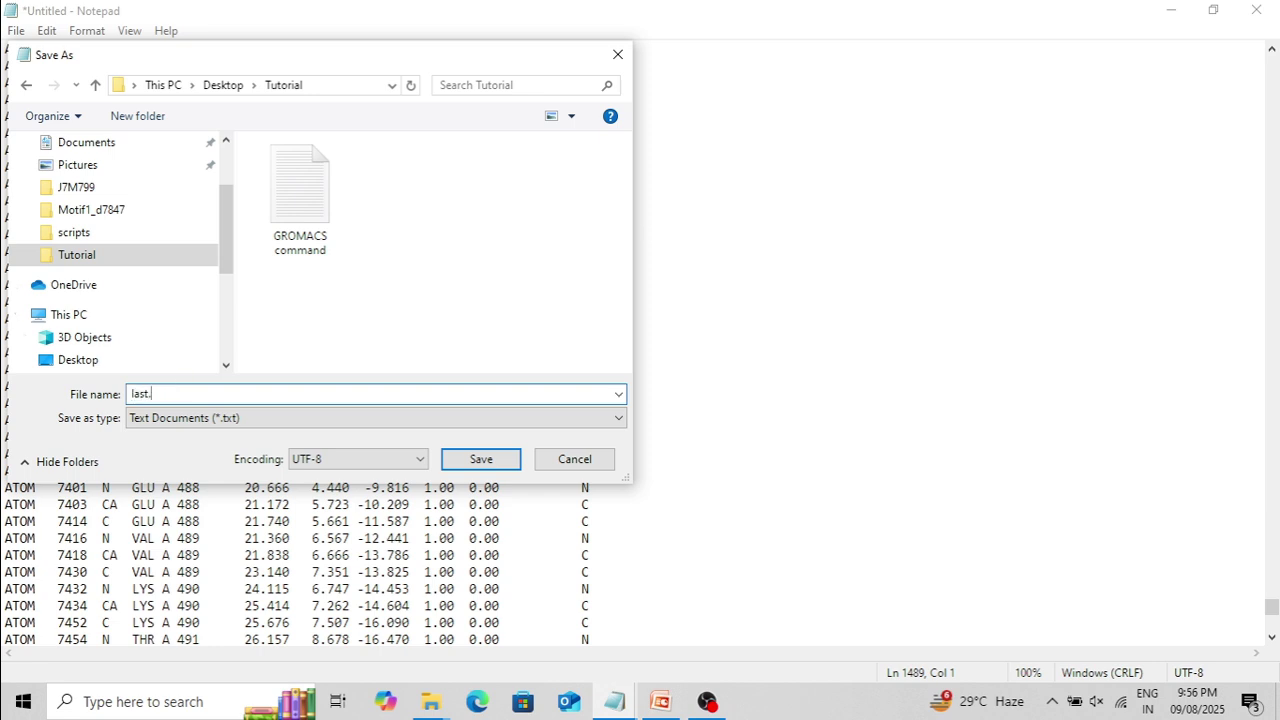
{"action": "left_click", "coordinate": [165, 420]}
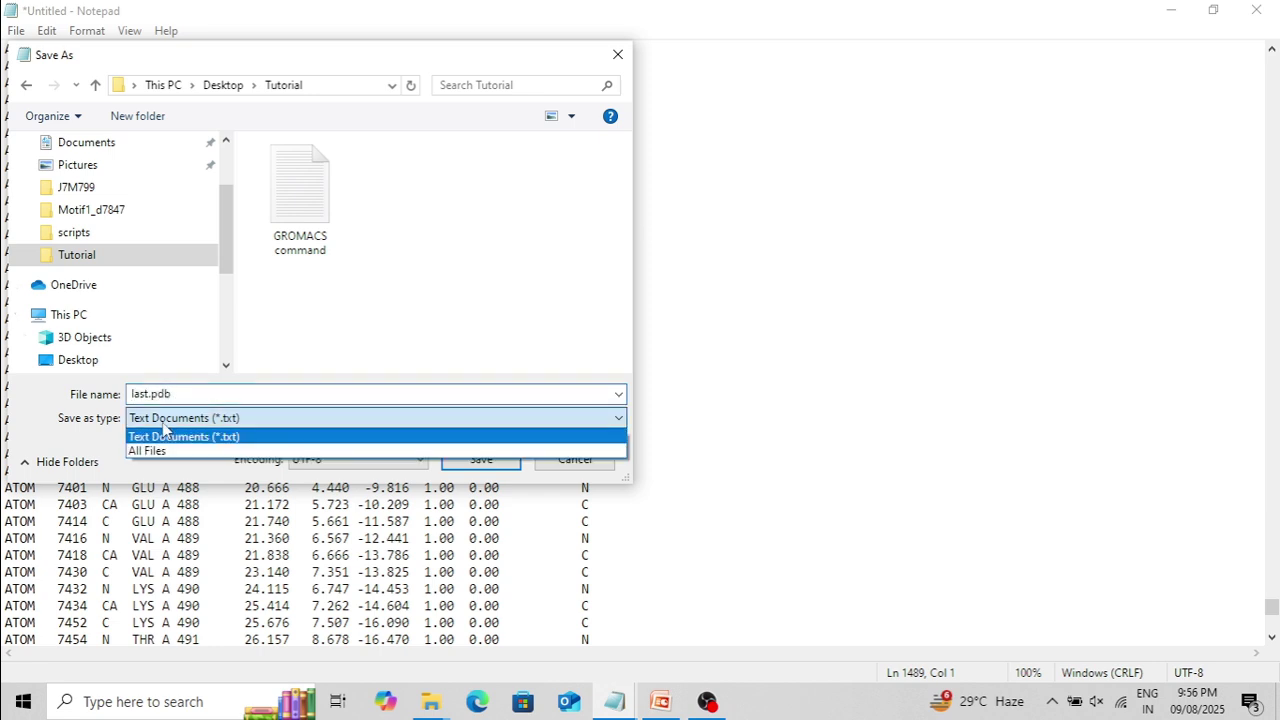
{"action": "left_click", "coordinate": [165, 449]}
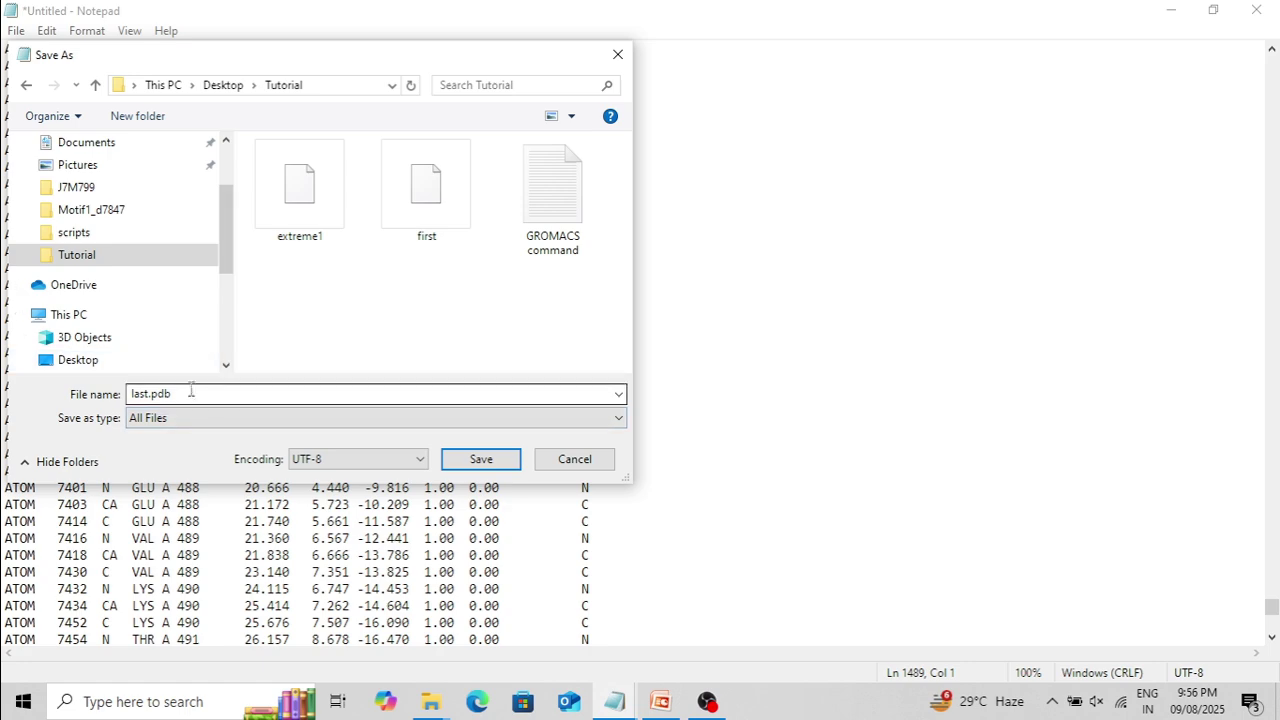
{"action": "left_click", "coordinate": [489, 463]}
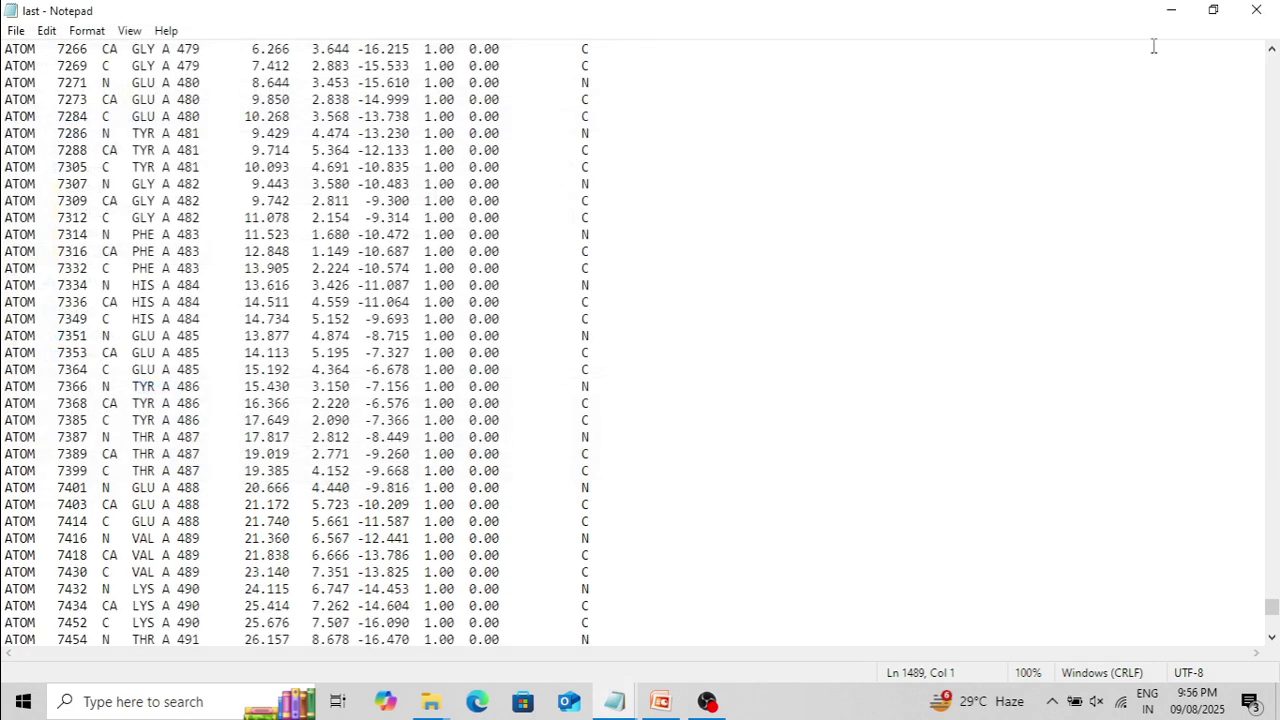
Check in the Tutorial folder that both the first and last frame files have been saved
{"action": "key", "text": "alt+Tab"}
{"action": "key", "text": "alt+Tab"}
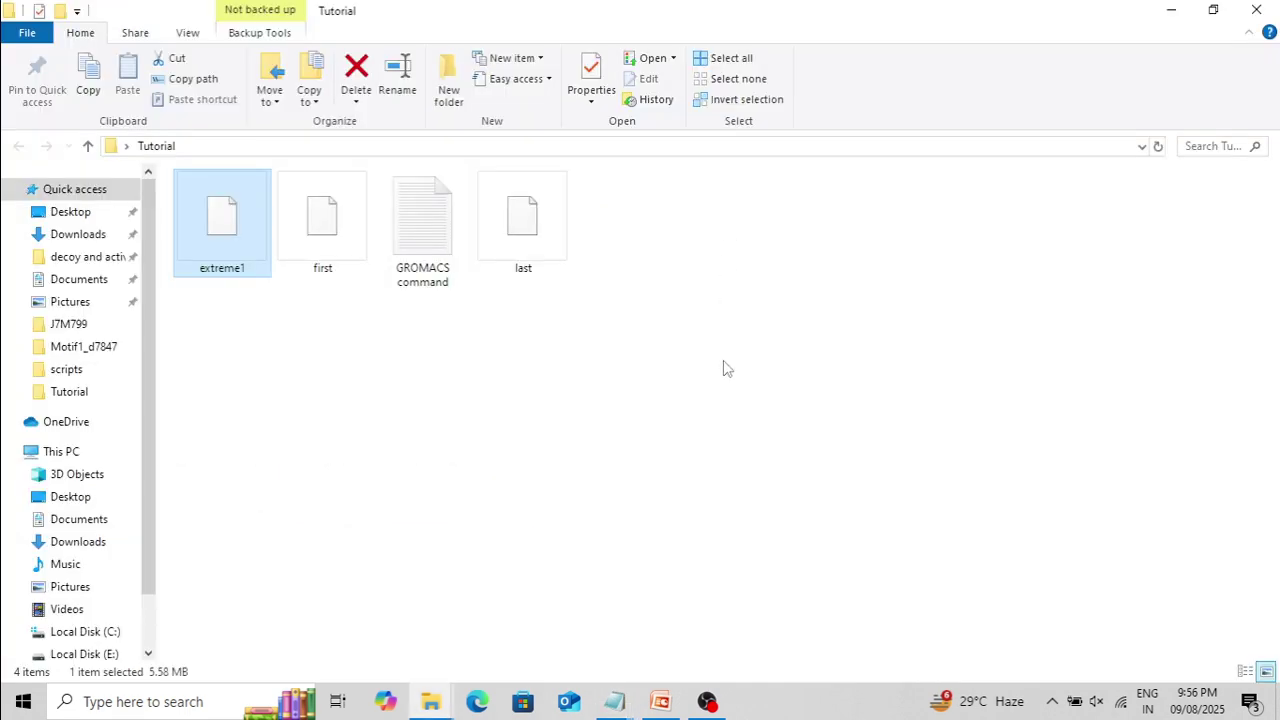
{"action": "left_click", "coordinate": [351, 251]}
{"action": "left_click", "coordinate": [528, 255]}
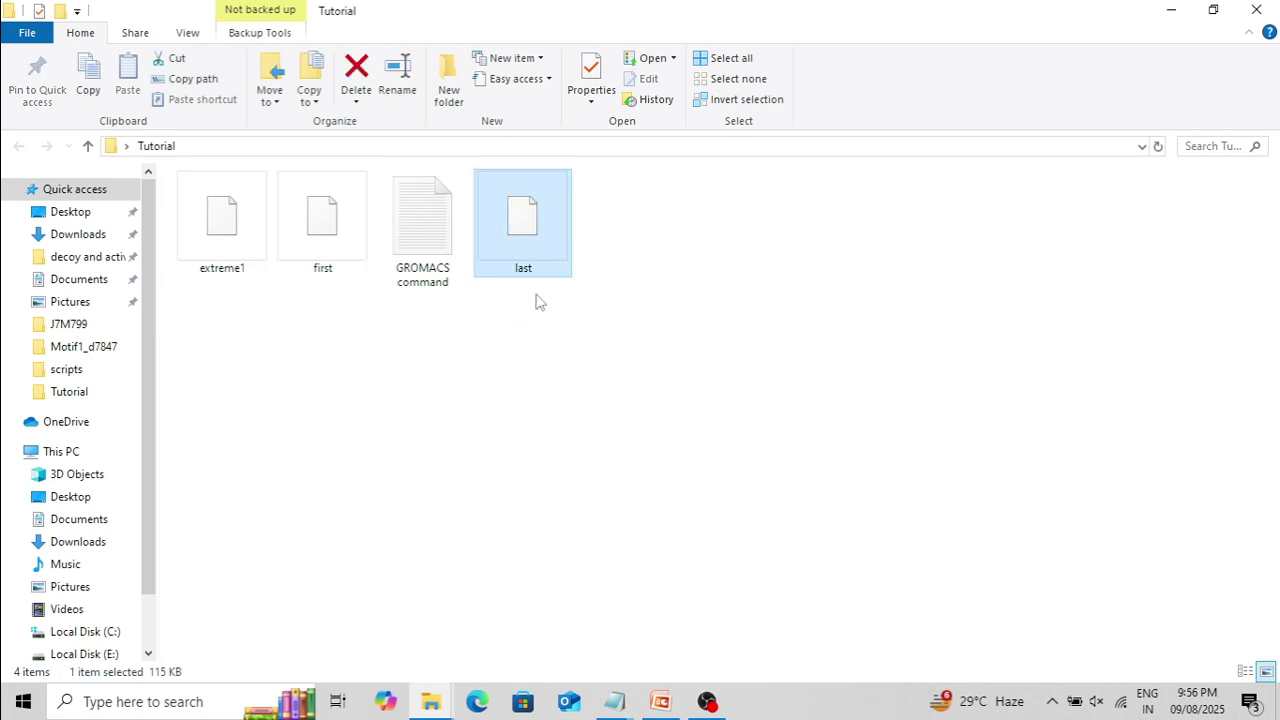
{"action": "left_click", "coordinate": [328, 246]}
{"action": "left_click", "coordinate": [515, 258]}
{"action": "left_click", "coordinate": [333, 257]}
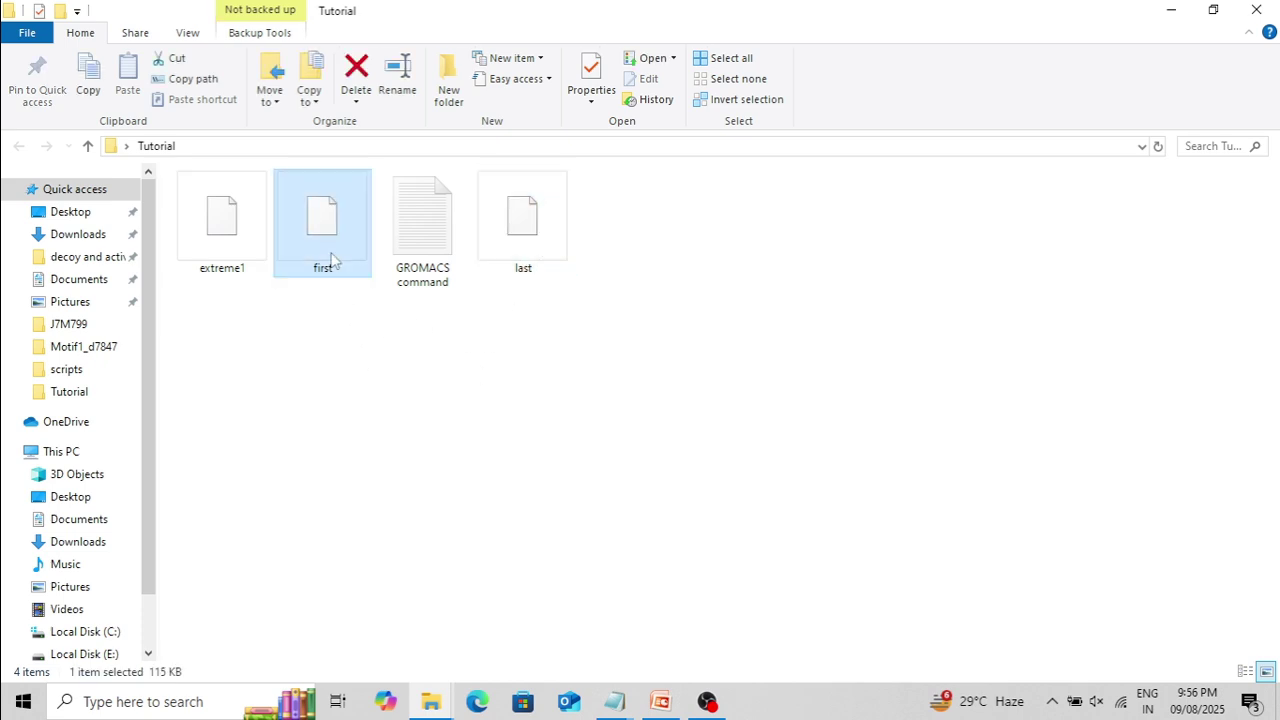
{"action": "left_click", "coordinate": [527, 272]}
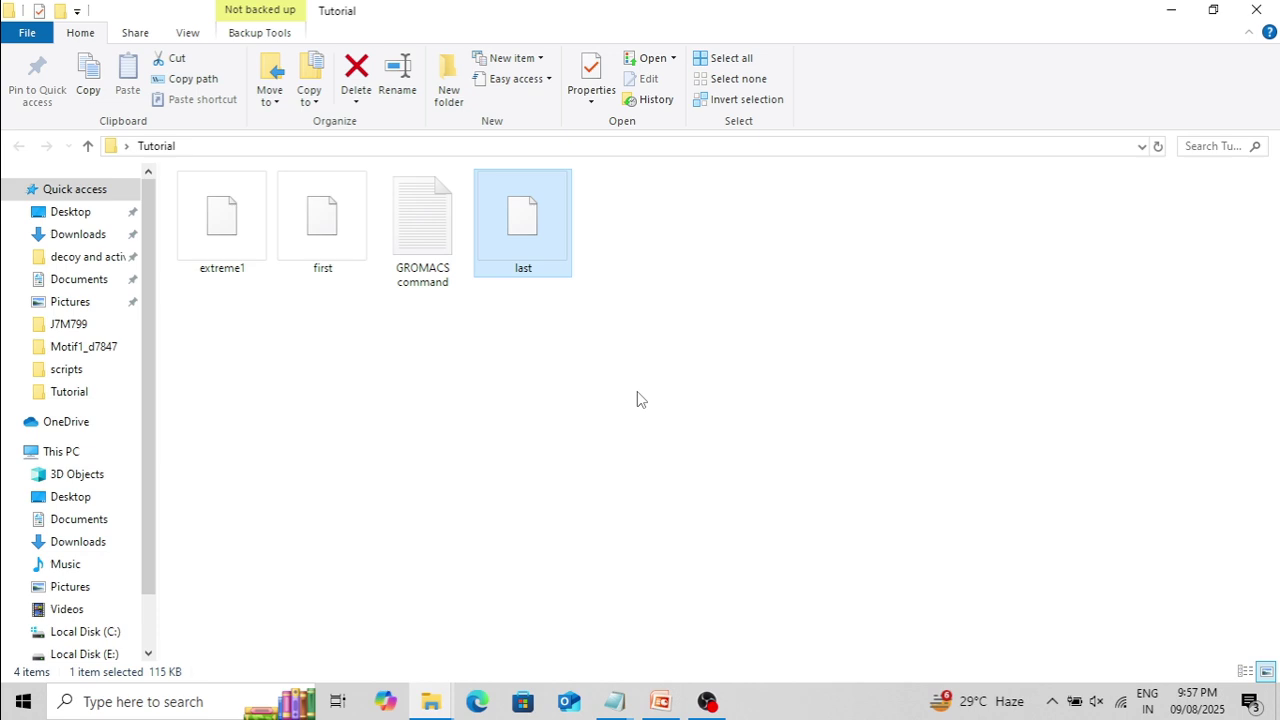
Locate the PorcupinePlot TCL script in the VMD folder under Program Files (x86) on Local Disk (C:), and close the folder window
{"action": "left_click", "coordinate": [1173, 14]}
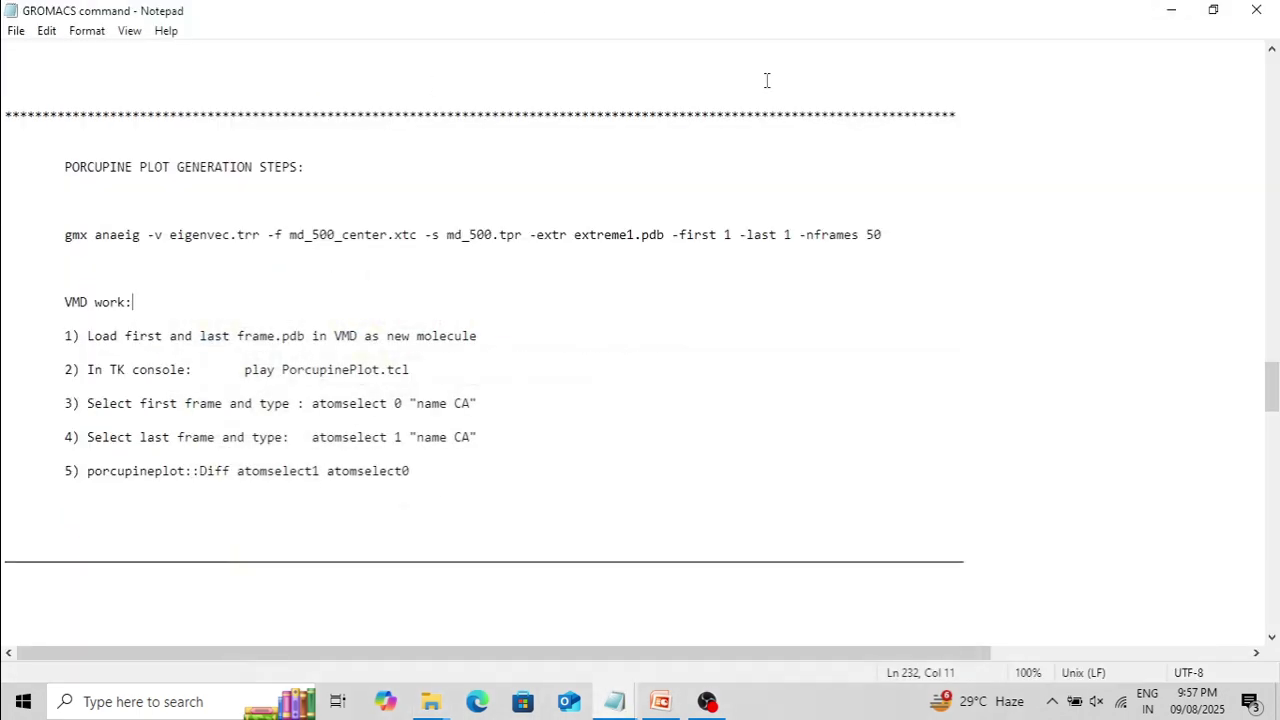
{"action": "left_click", "coordinate": [1171, 9]}
{"action": "left_click", "coordinate": [1171, 12]}
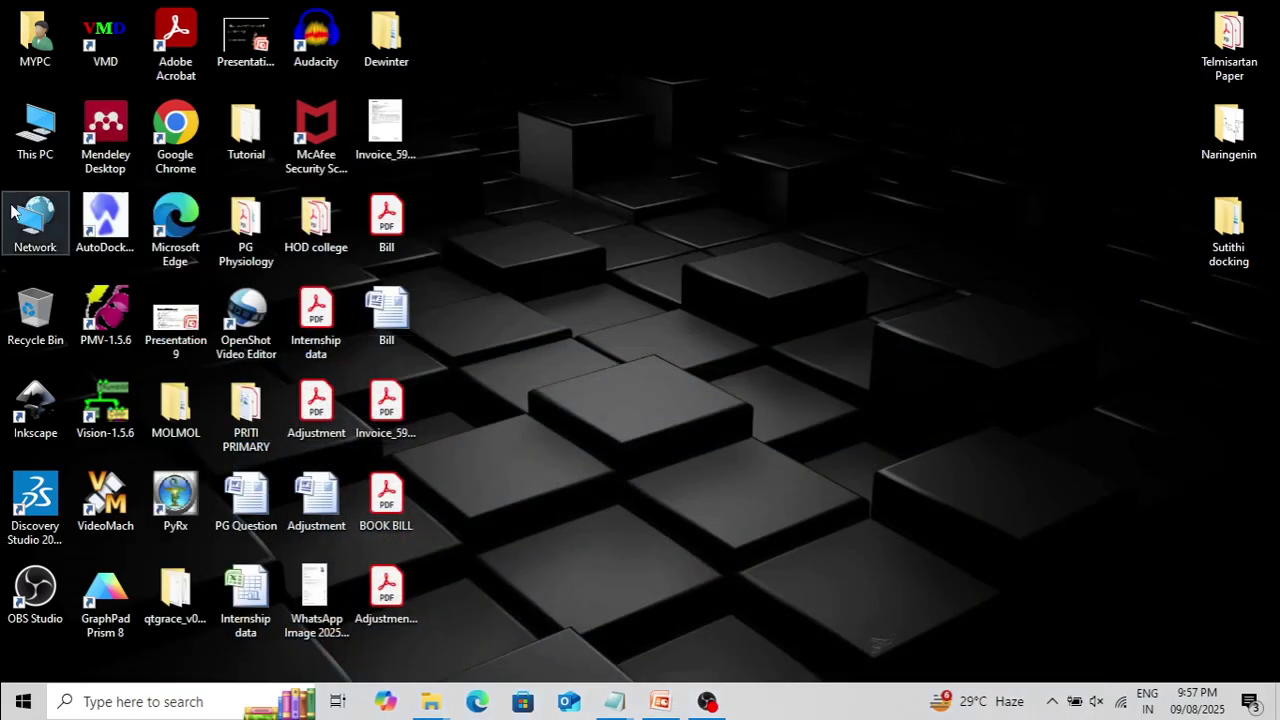
{"action": "double_click", "coordinate": [37, 128]}
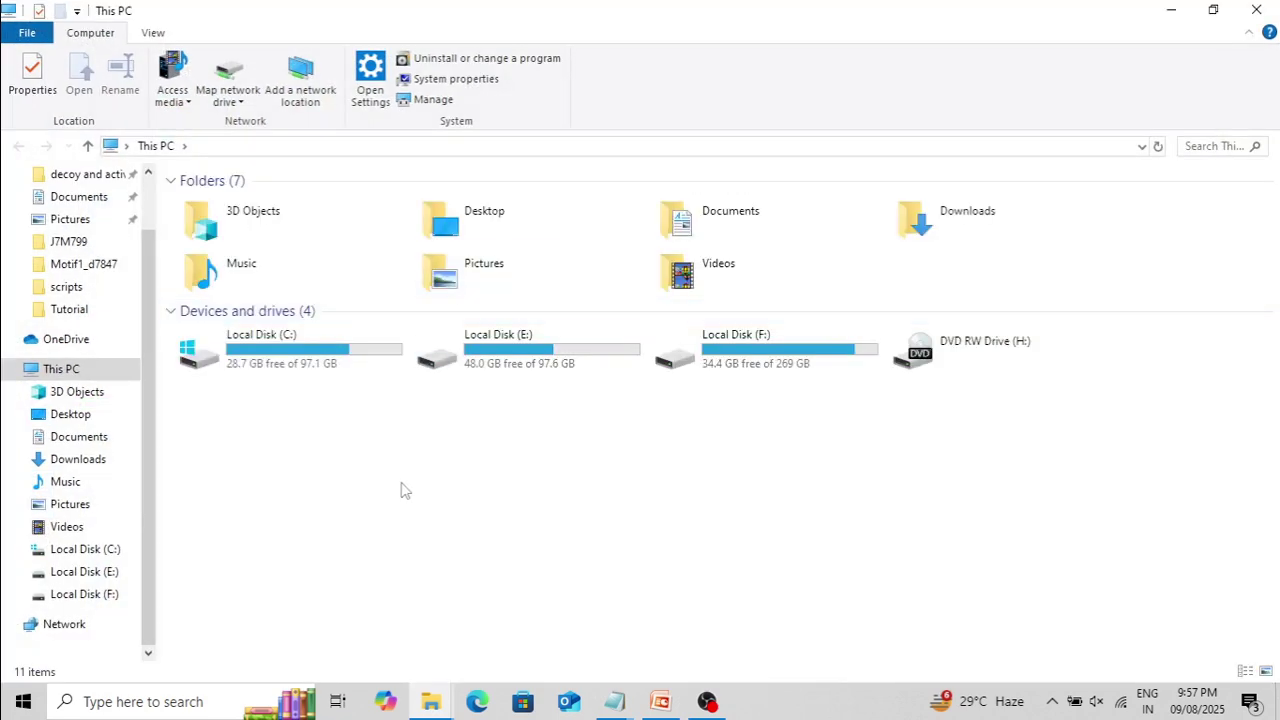
{"action": "double_click", "coordinate": [307, 360]}
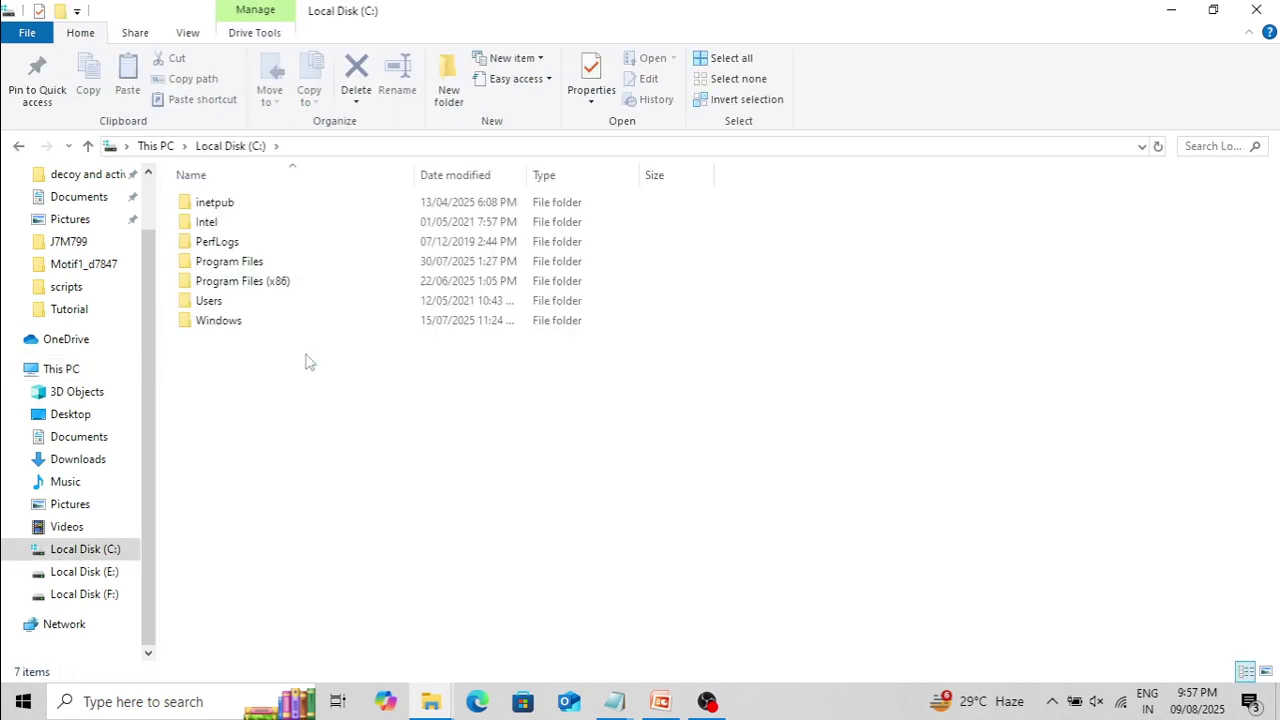
{"action": "double_click", "coordinate": [262, 284]}
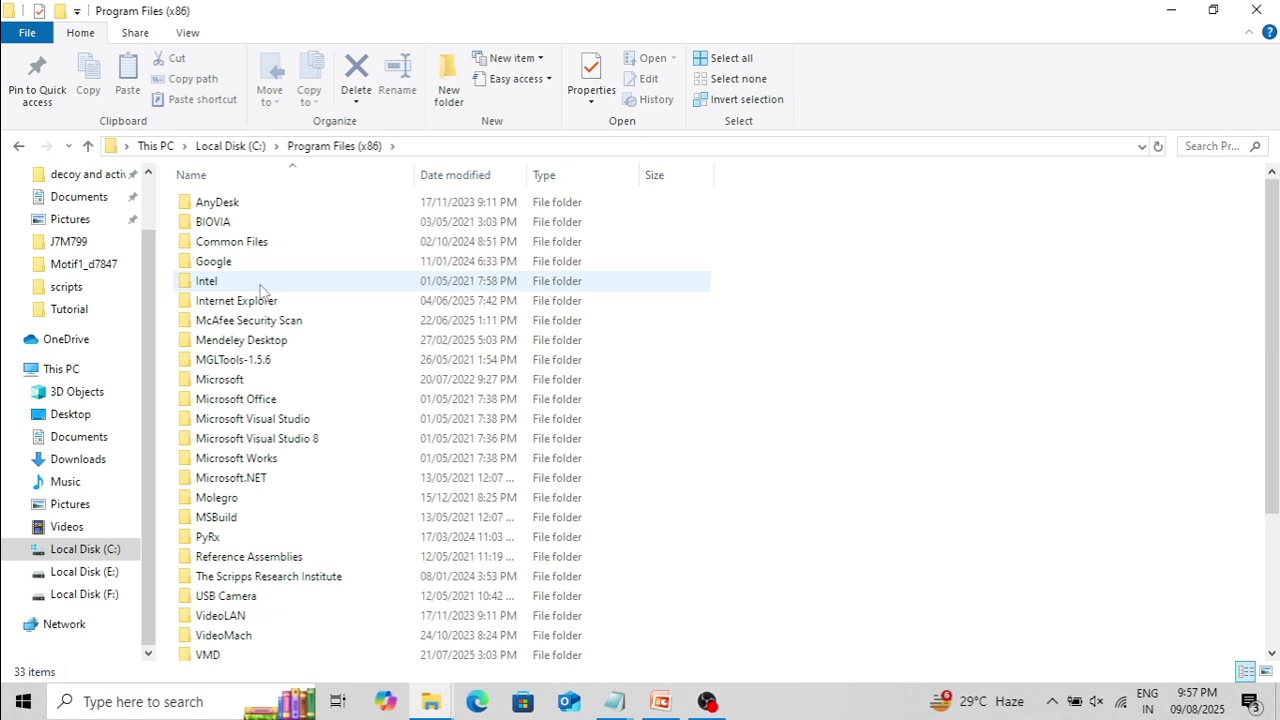
{"action": "scroll", "coordinate": [260, 290], "scroll_direction": "down", "scroll_amount": 2}
{"action": "scroll", "coordinate": [214, 417], "scroll_direction": "down", "scroll_amount": 2}
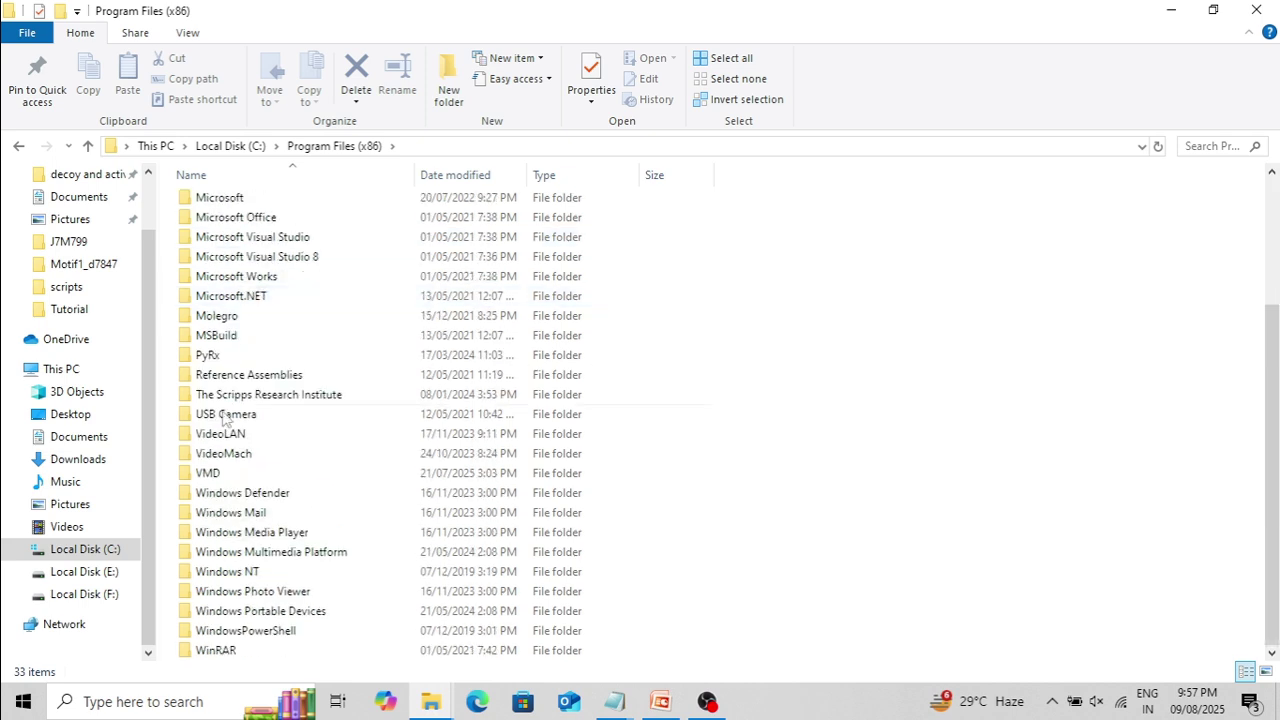
{"action": "double_click", "coordinate": [209, 473]}
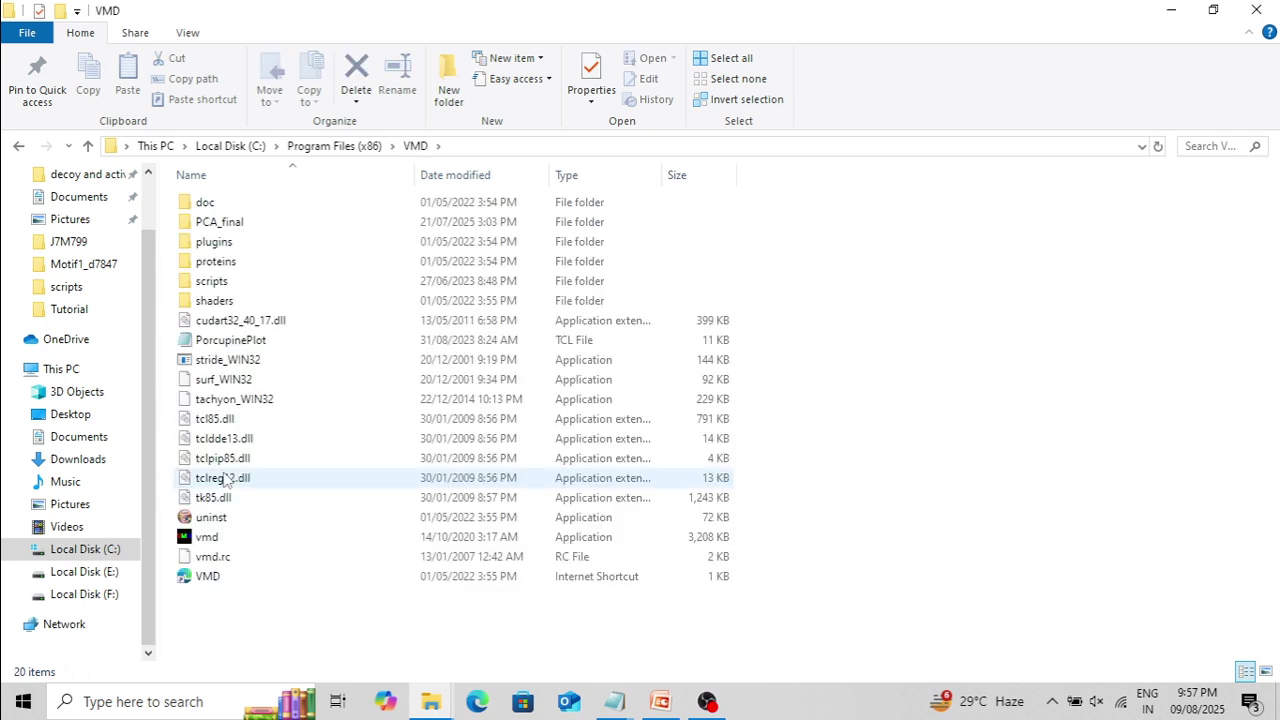
{"action": "left_click", "coordinate": [217, 345]}
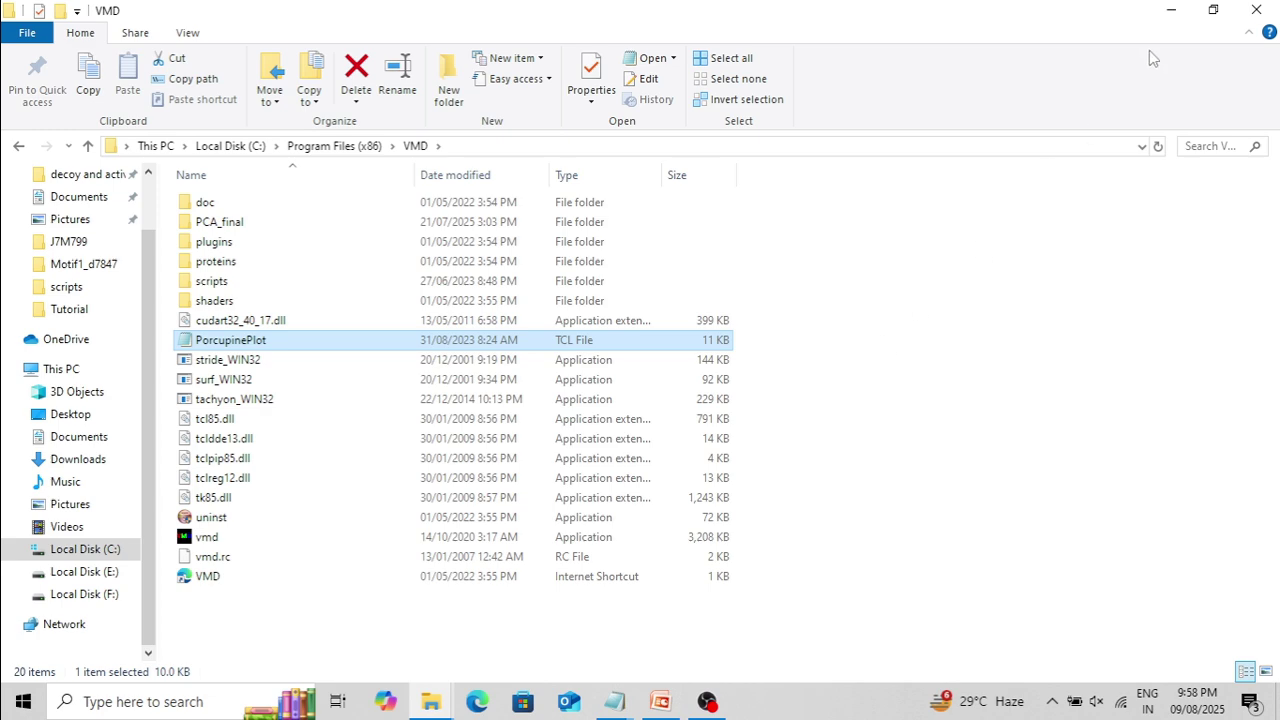
{"action": "left_click", "coordinate": [1256, 9]}
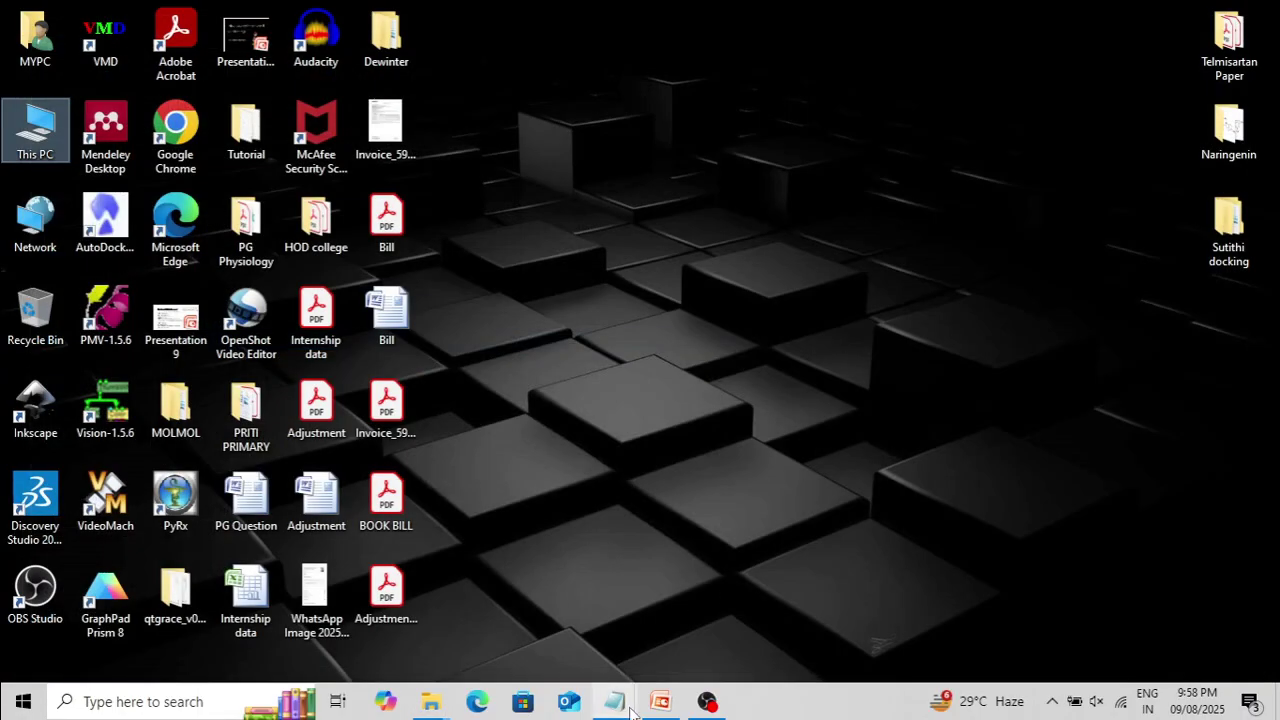
Review the VMD work instructions under the porcupine plot generation steps in the GROMACS command notes
{"action": "mouse_move", "coordinate": [628, 708]}
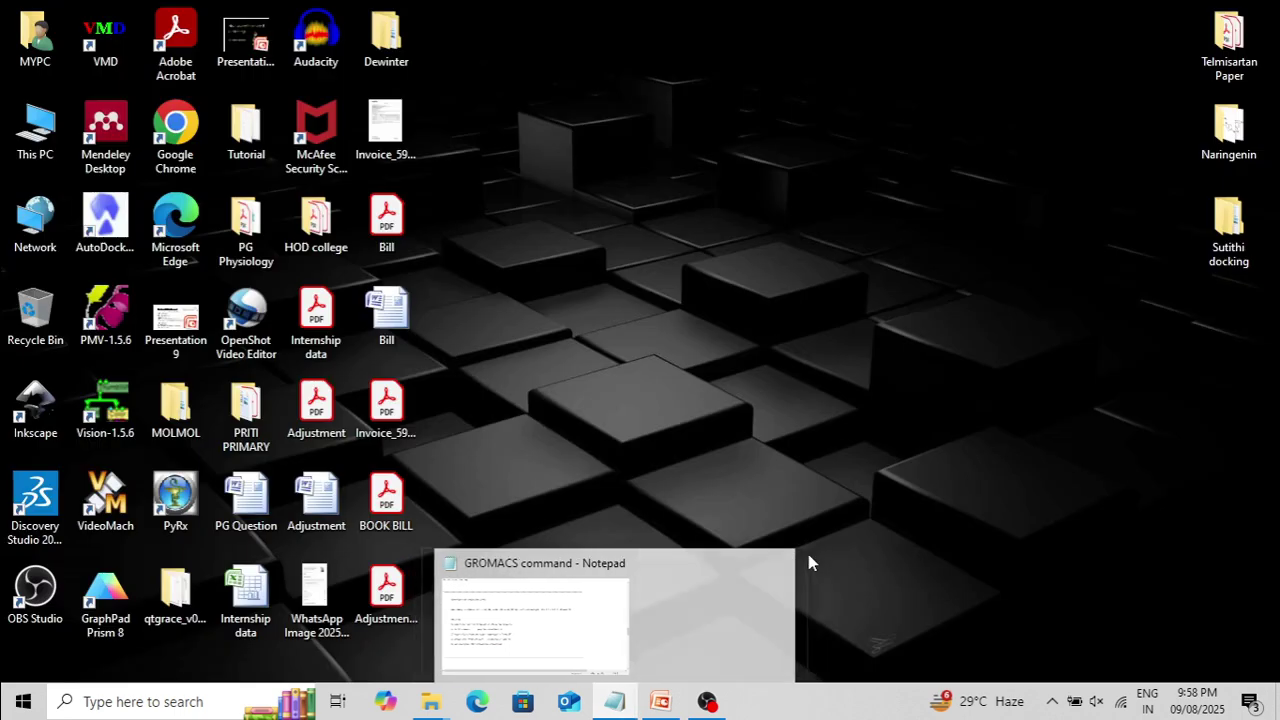
{"action": "left_click", "coordinate": [655, 620]}
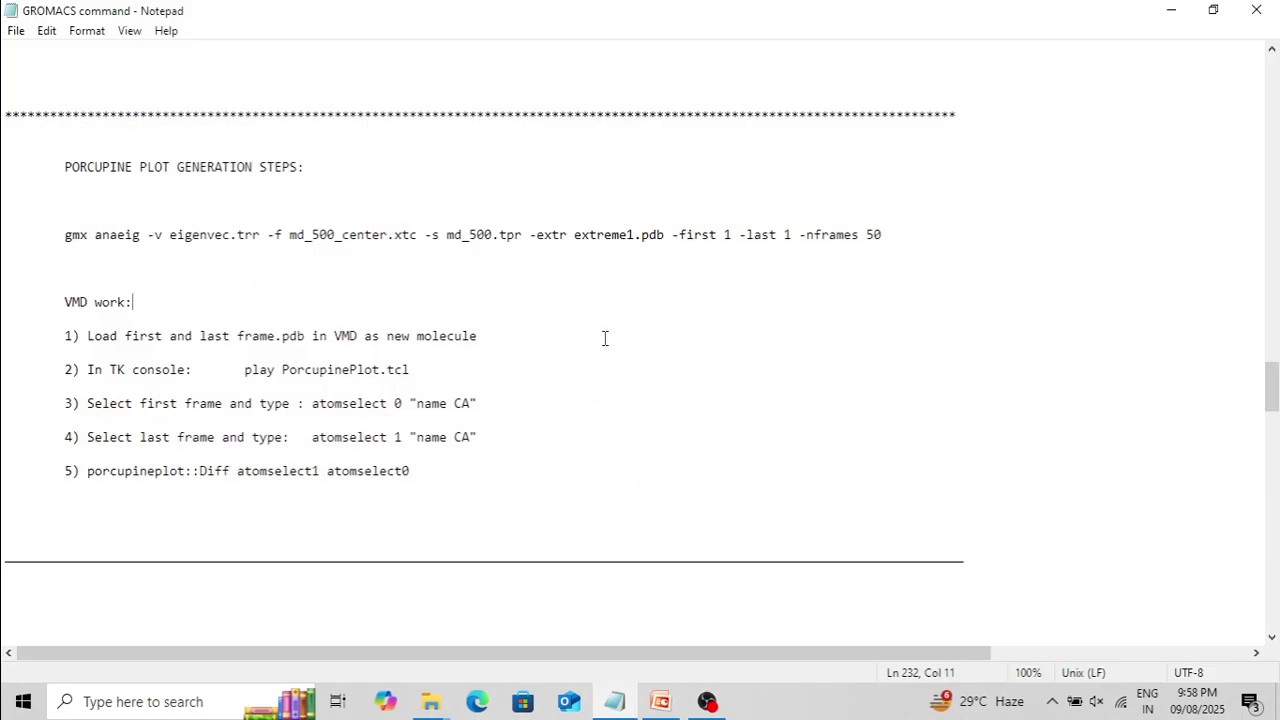
{"action": "scroll", "coordinate": [604, 338], "scroll_direction": "down", "scroll_amount": 1}
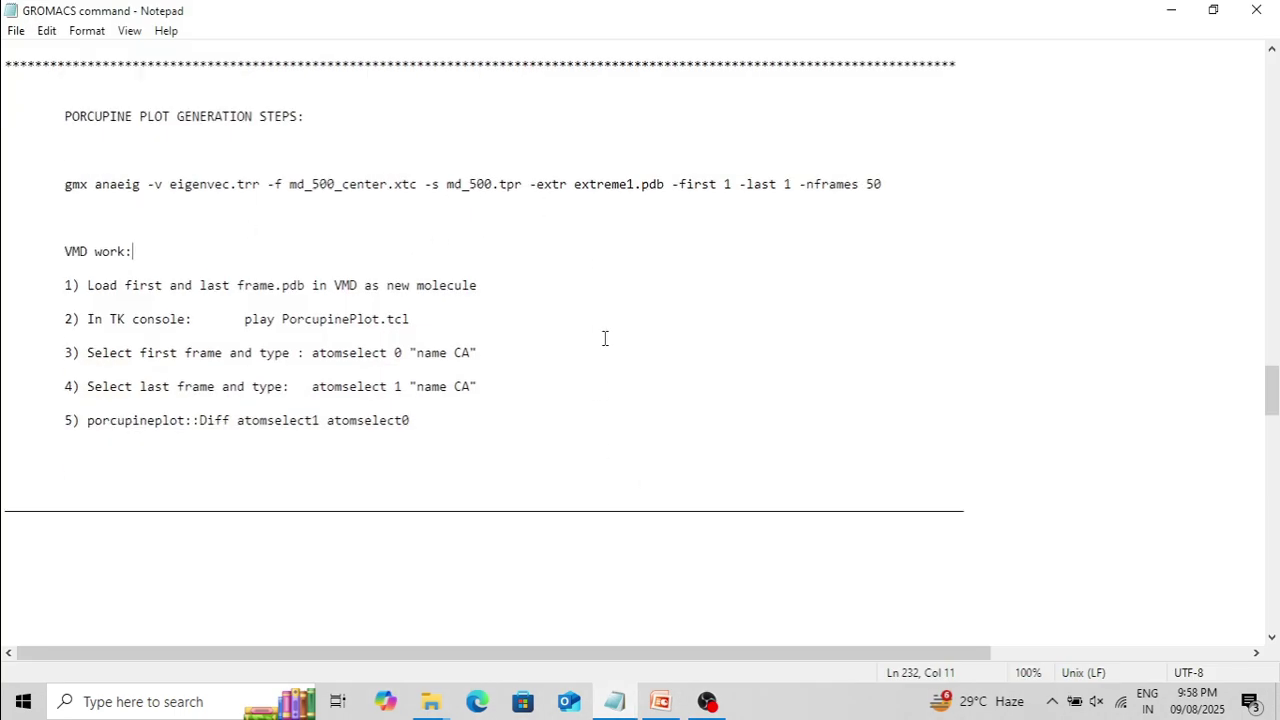
{"action": "left_click", "coordinate": [1172, 12]}
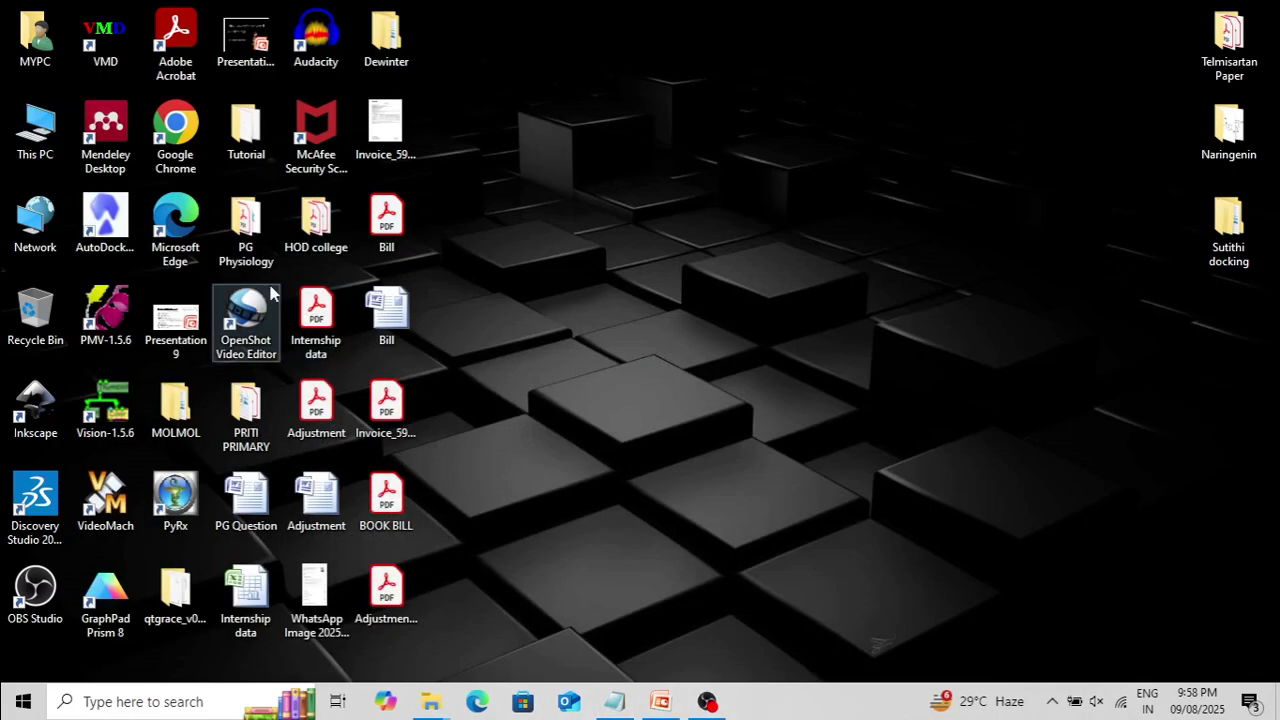
Launch VMD and arrange the GROMACS command notes below the VMD Main window, resized so the VMD work instructions stay readable
{"action": "double_click", "coordinate": [118, 48]}
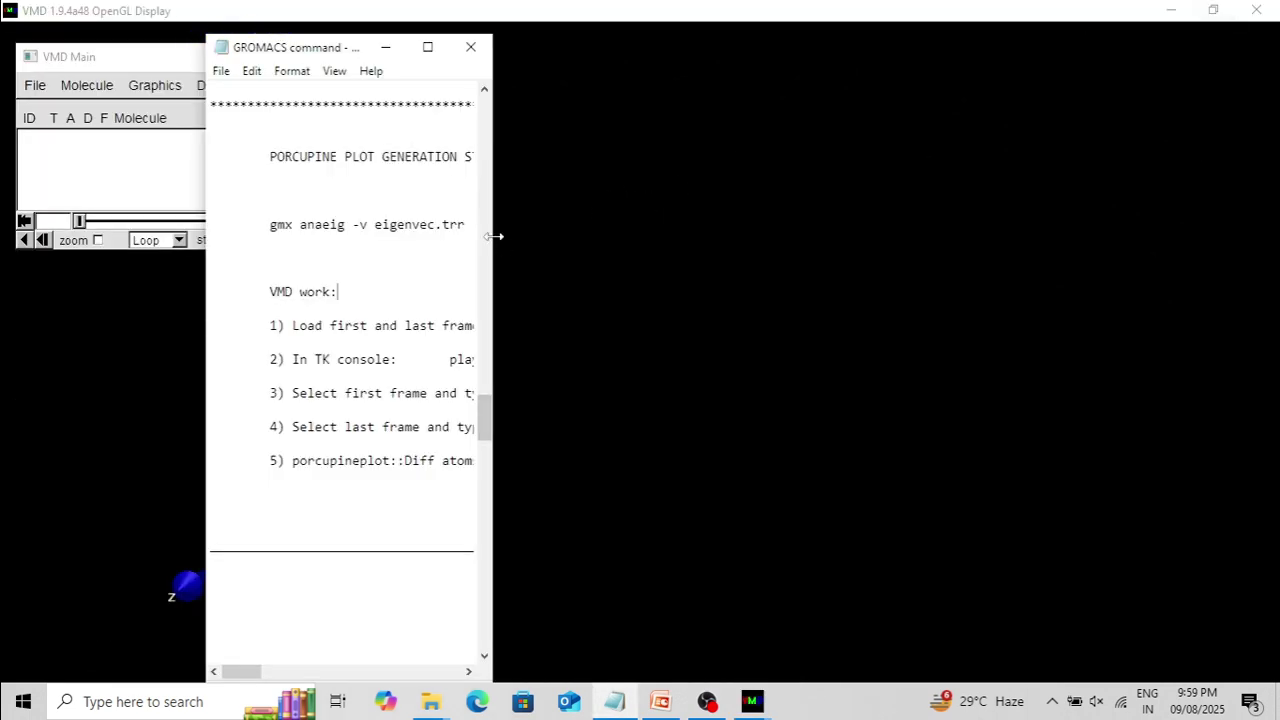
{"action": "left_click_drag", "start_coordinate": [494, 236], "coordinate": [932, 228]}
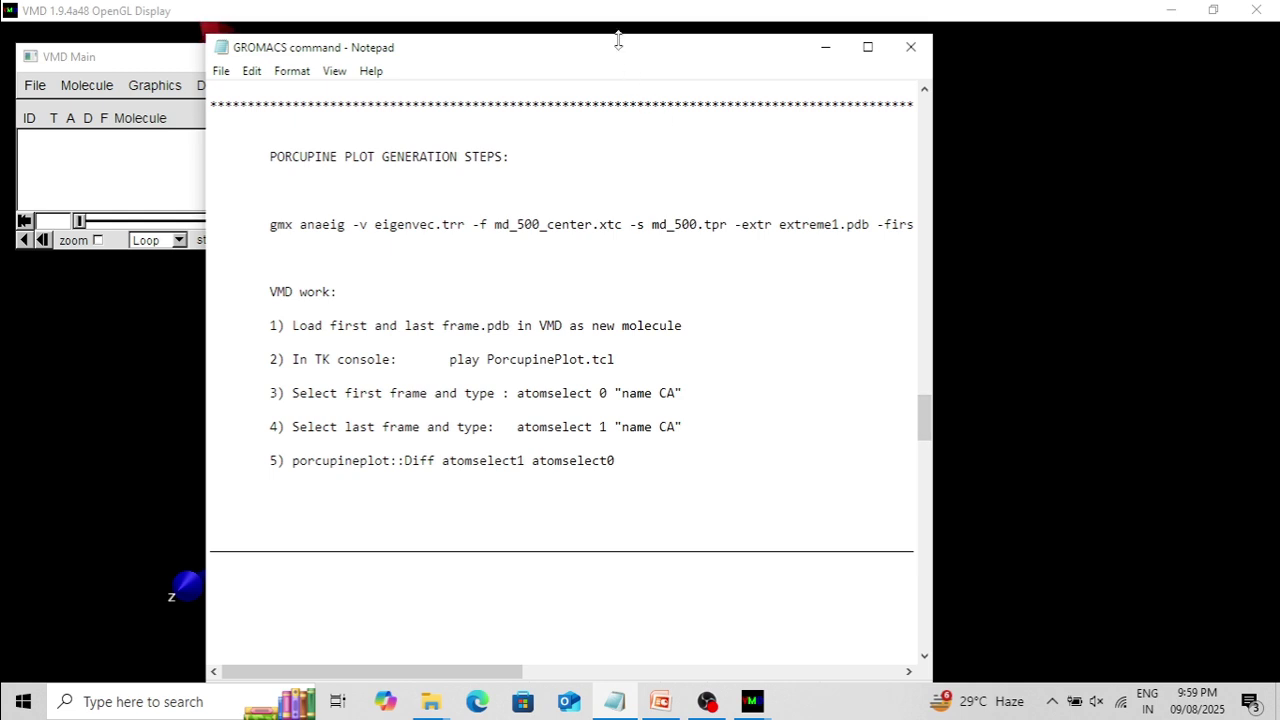
{"action": "left_click_drag", "start_coordinate": [616, 36], "coordinate": [591, 71]}
{"action": "scroll", "coordinate": [600, 416], "scroll_direction": "down", "scroll_amount": 2}
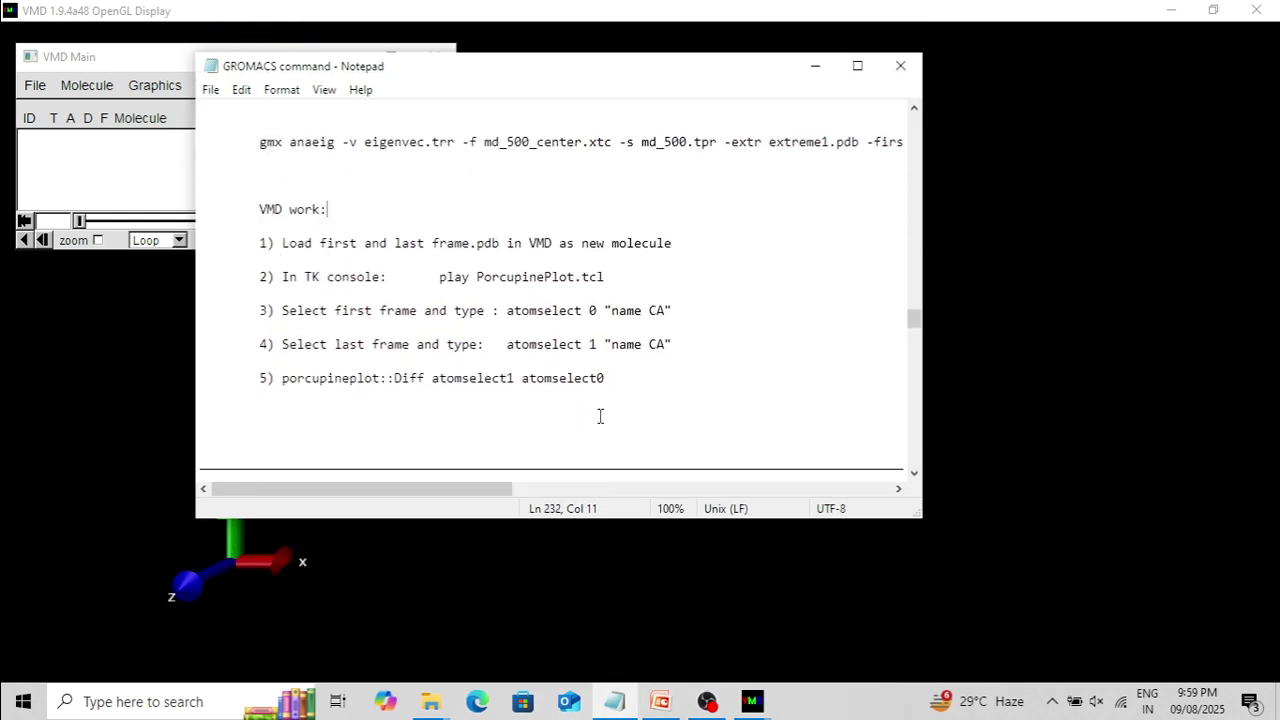
{"action": "left_click_drag", "start_coordinate": [572, 518], "coordinate": [572, 440]}
{"action": "left_click_drag", "start_coordinate": [505, 80], "coordinate": [327, 290]}
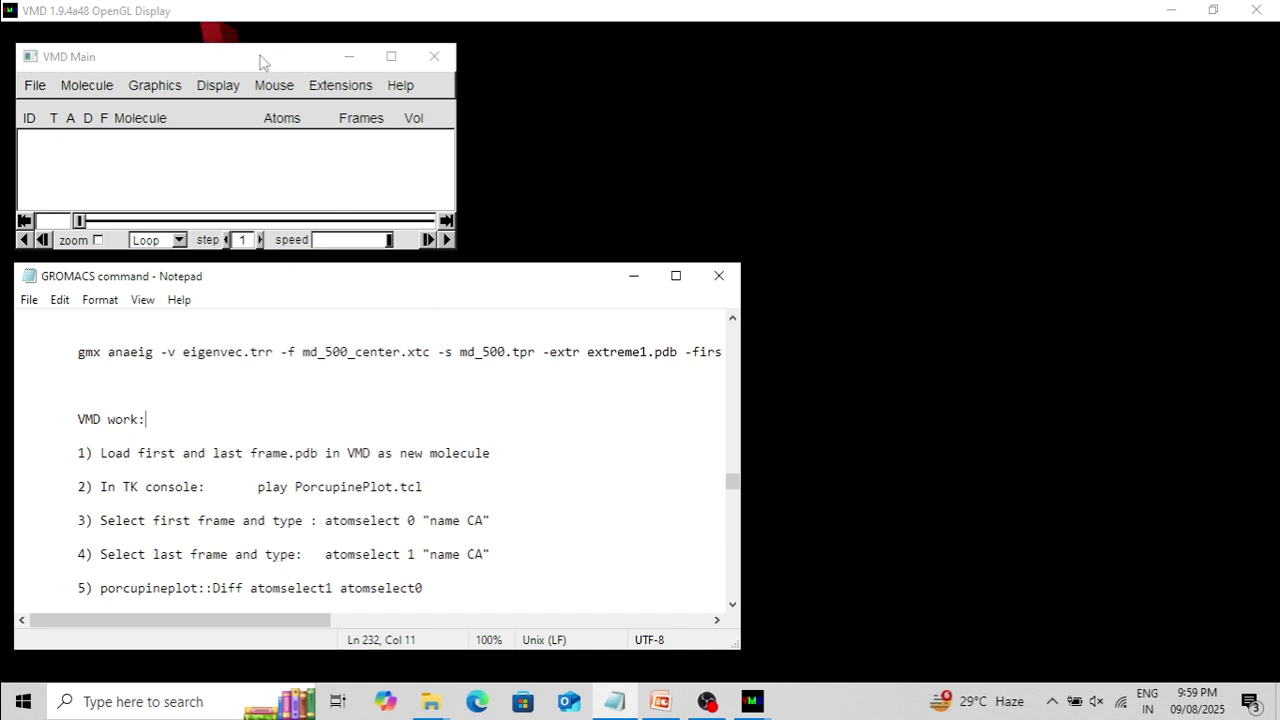
Load the first-frame file from the Tutorial folder on the Desktop into VMD as a new molecule
{"action": "left_click_drag", "start_coordinate": [261, 56], "coordinate": [260, 53]}
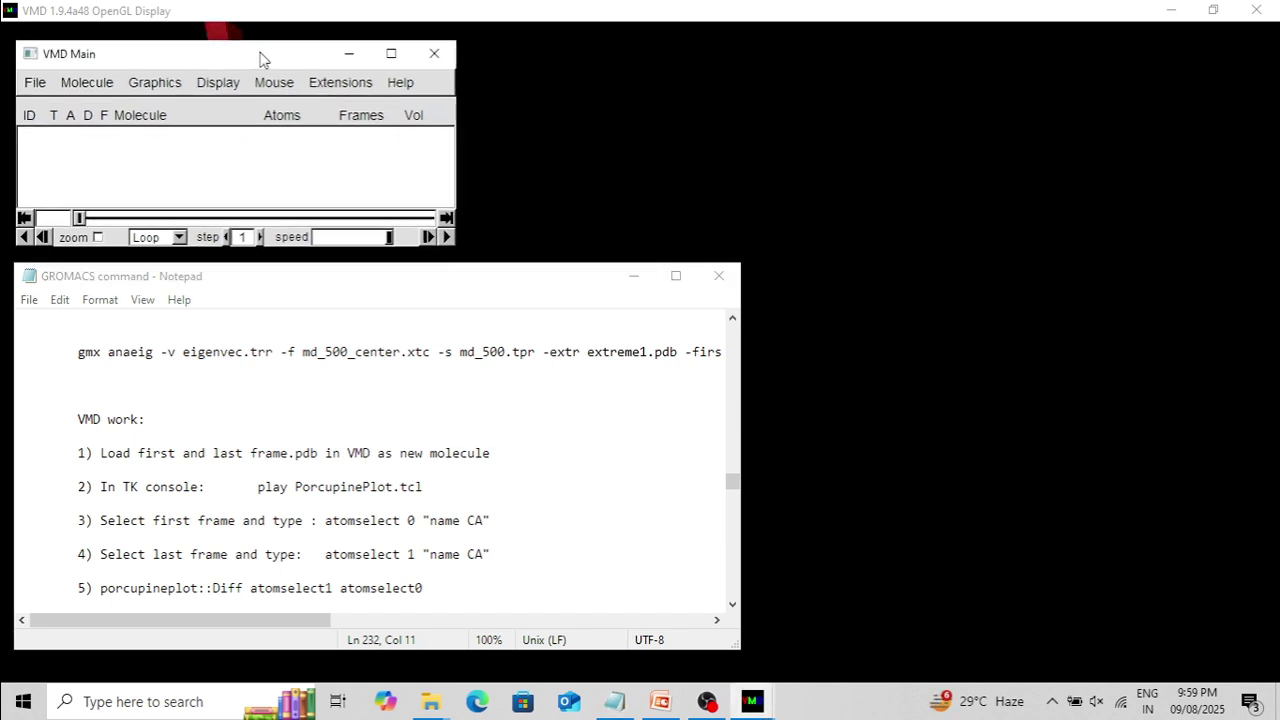
{"action": "left_click", "coordinate": [35, 83]}
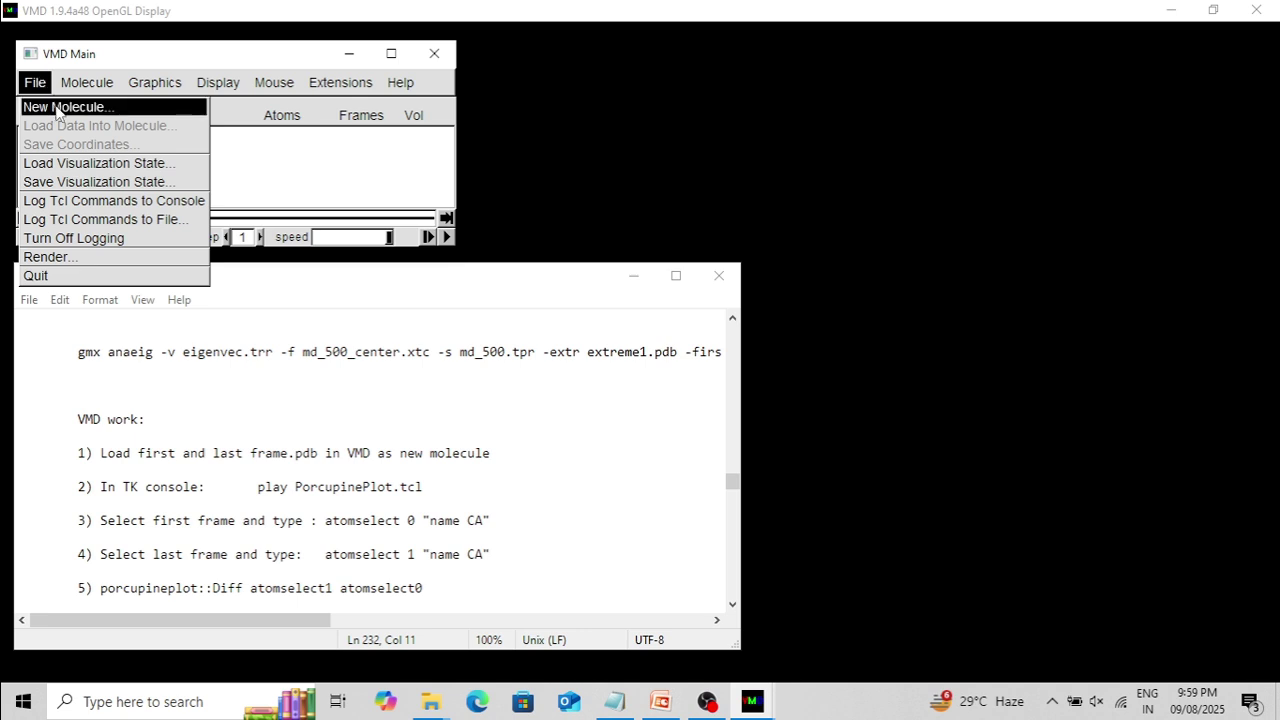
{"action": "left_click", "coordinate": [60, 107]}
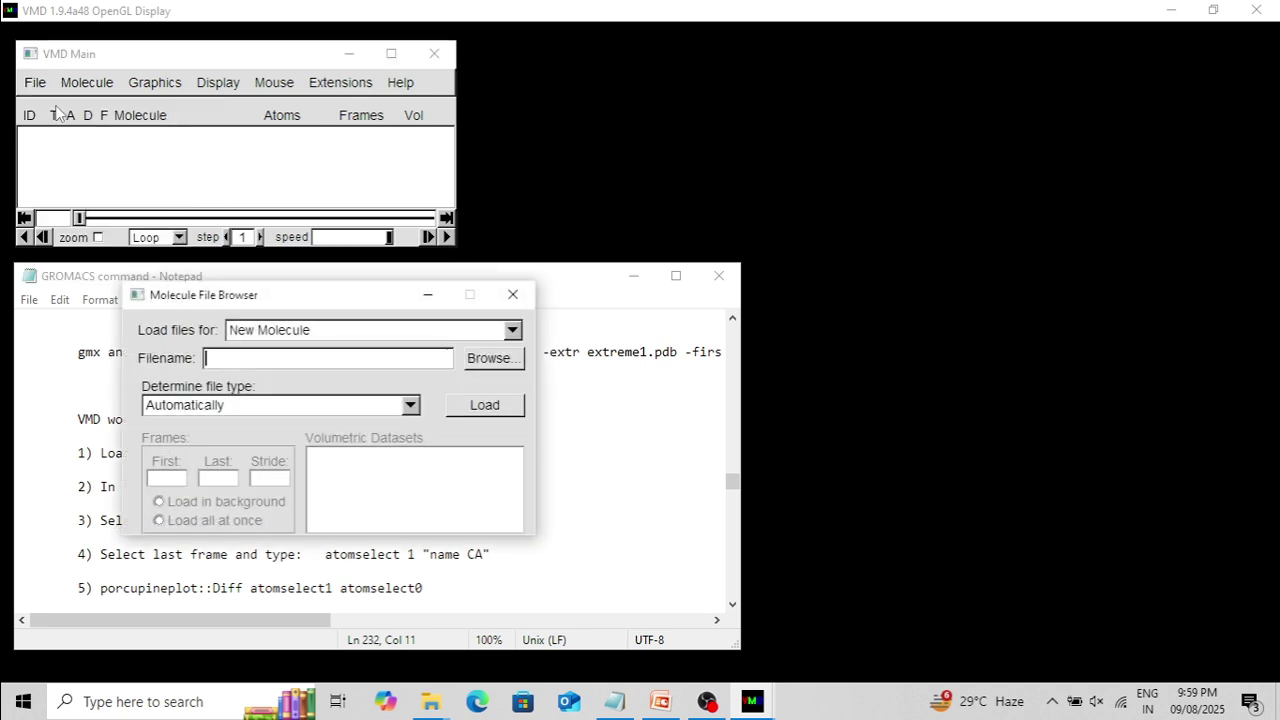
{"action": "left_click", "coordinate": [490, 360]}
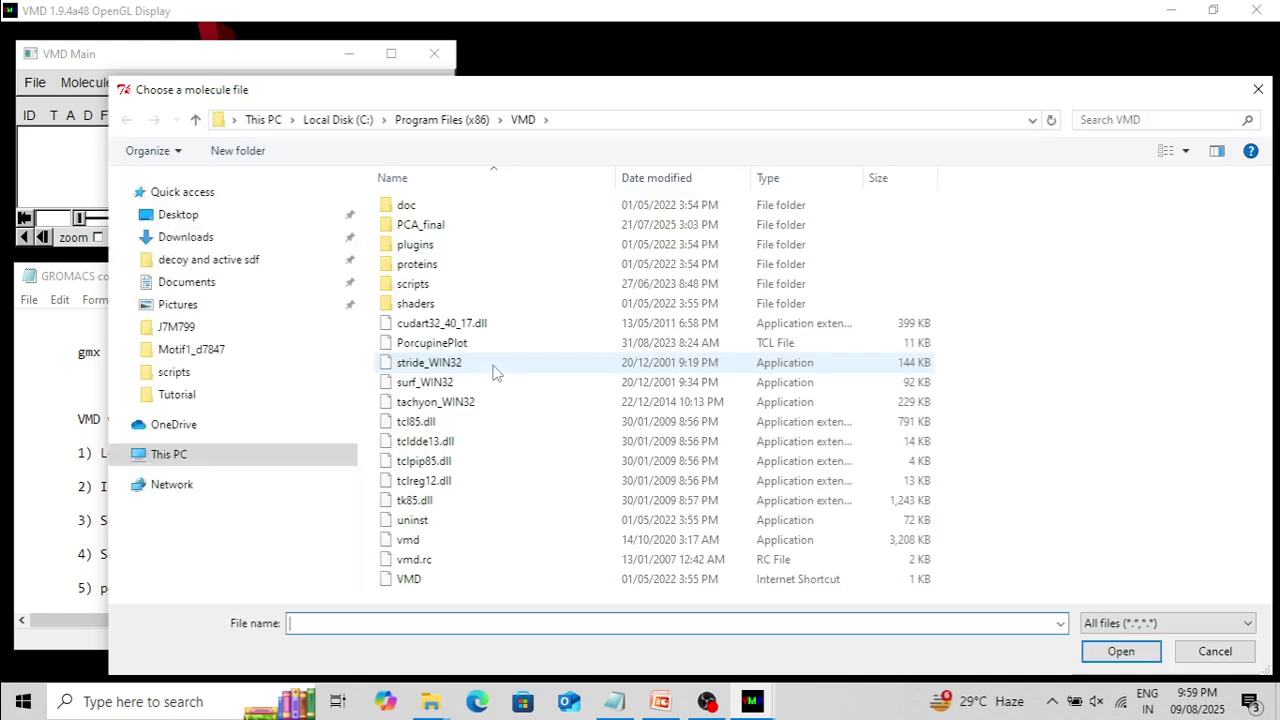
{"action": "left_click", "coordinate": [180, 400]}
{"action": "left_click", "coordinate": [523, 222]}
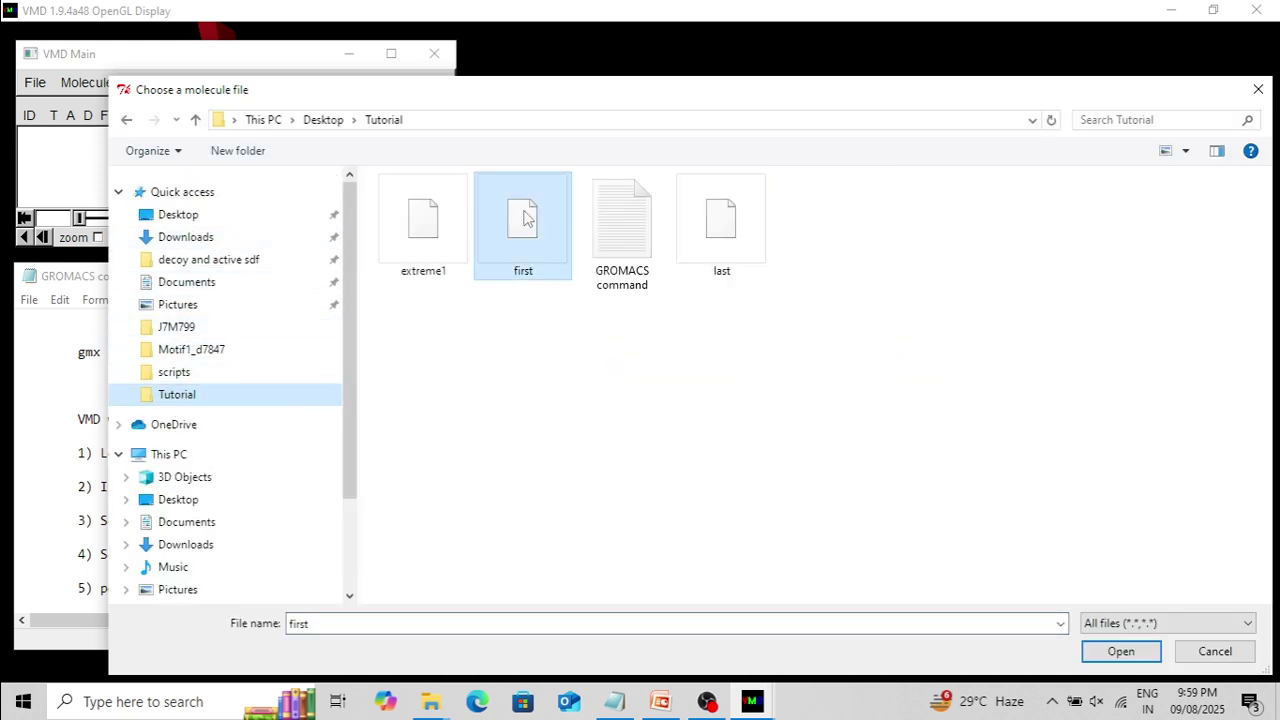
{"action": "left_click", "coordinate": [1115, 651]}
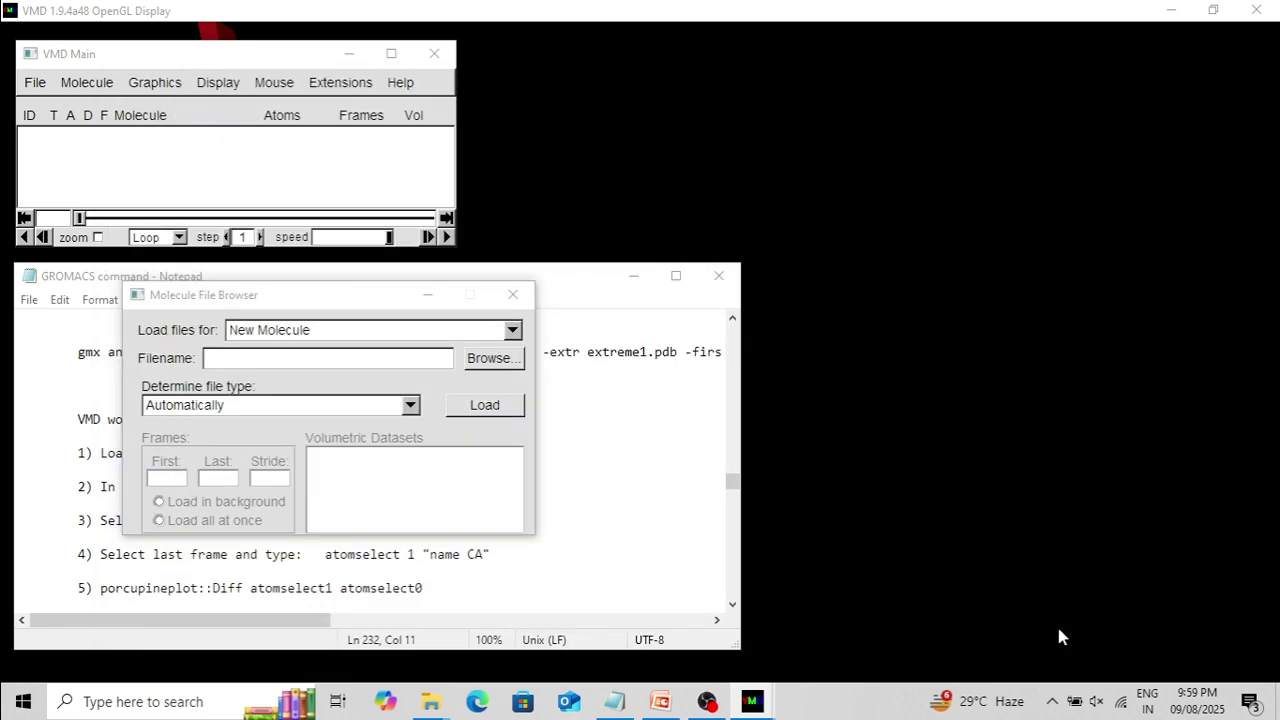
{"action": "left_click", "coordinate": [503, 405]}
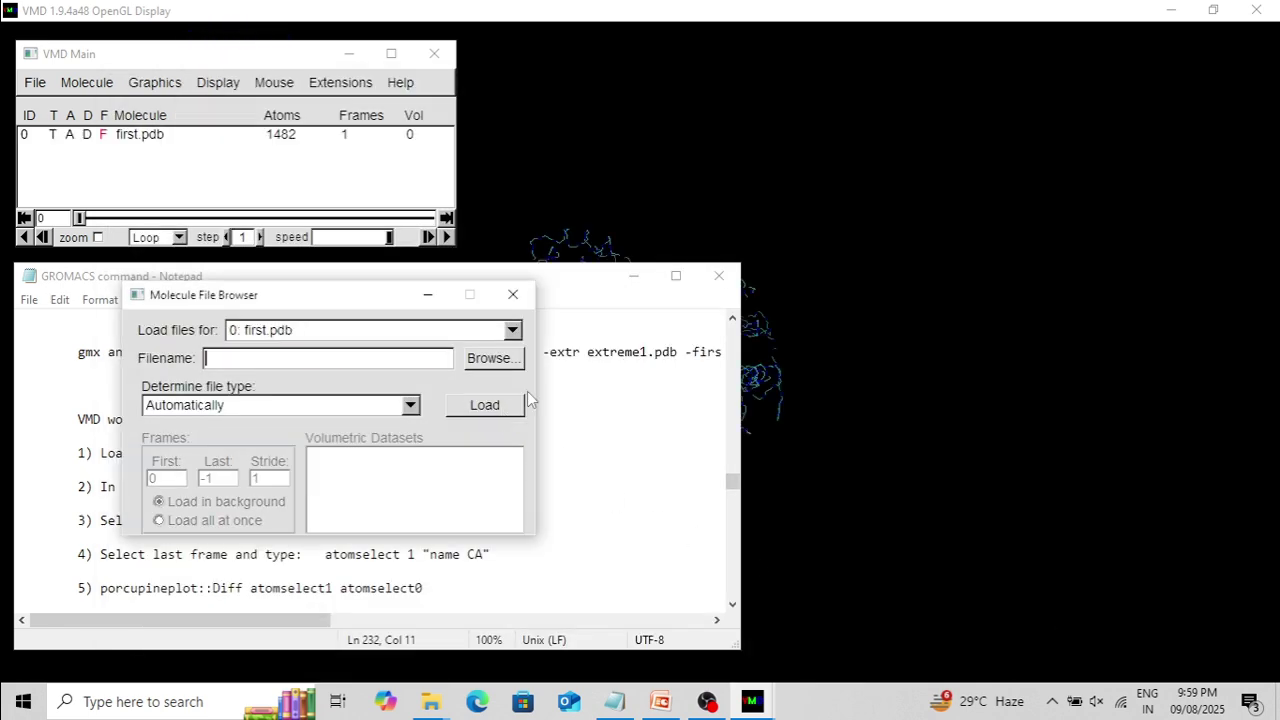
Load the last-frame file from the Tutorial folder as a second new molecule, and close the Molecule File Browser
{"action": "left_click", "coordinate": [798, 224]}
{"action": "left_click_drag", "start_coordinate": [642, 236], "coordinate": [540, 470]}
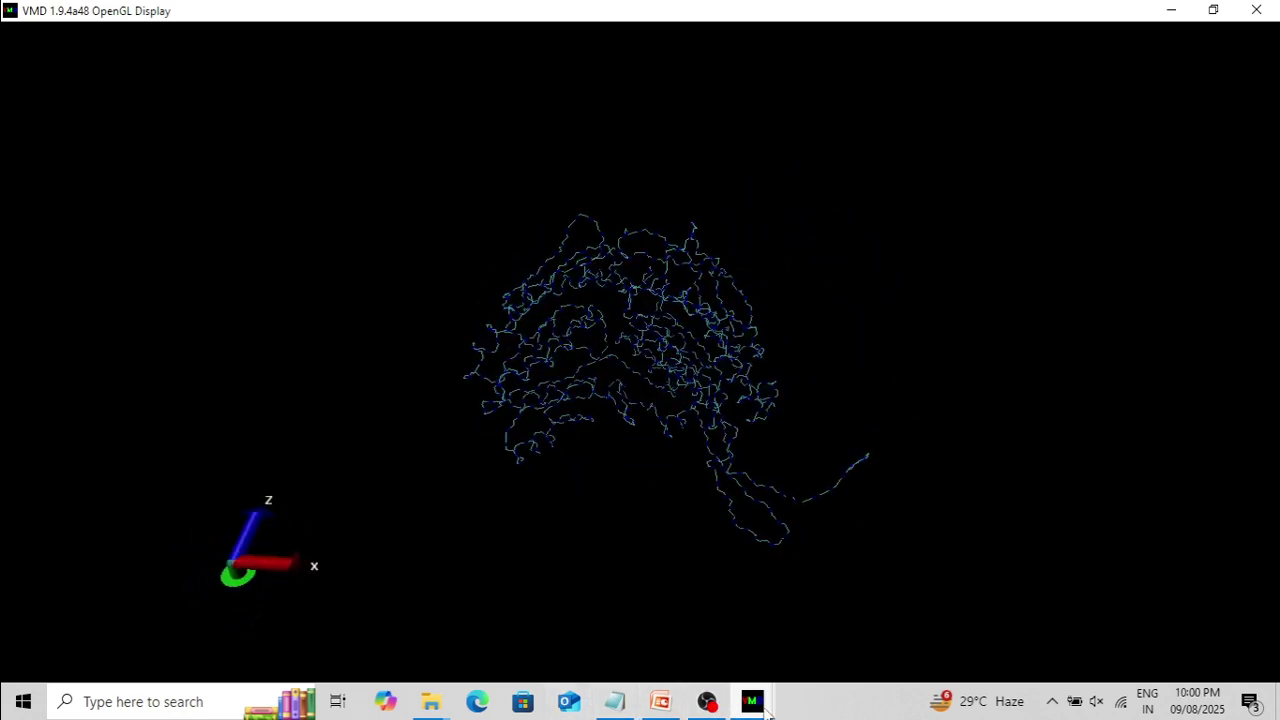
{"action": "mouse_move", "coordinate": [752, 701]}
{"action": "left_click", "coordinate": [858, 640]}
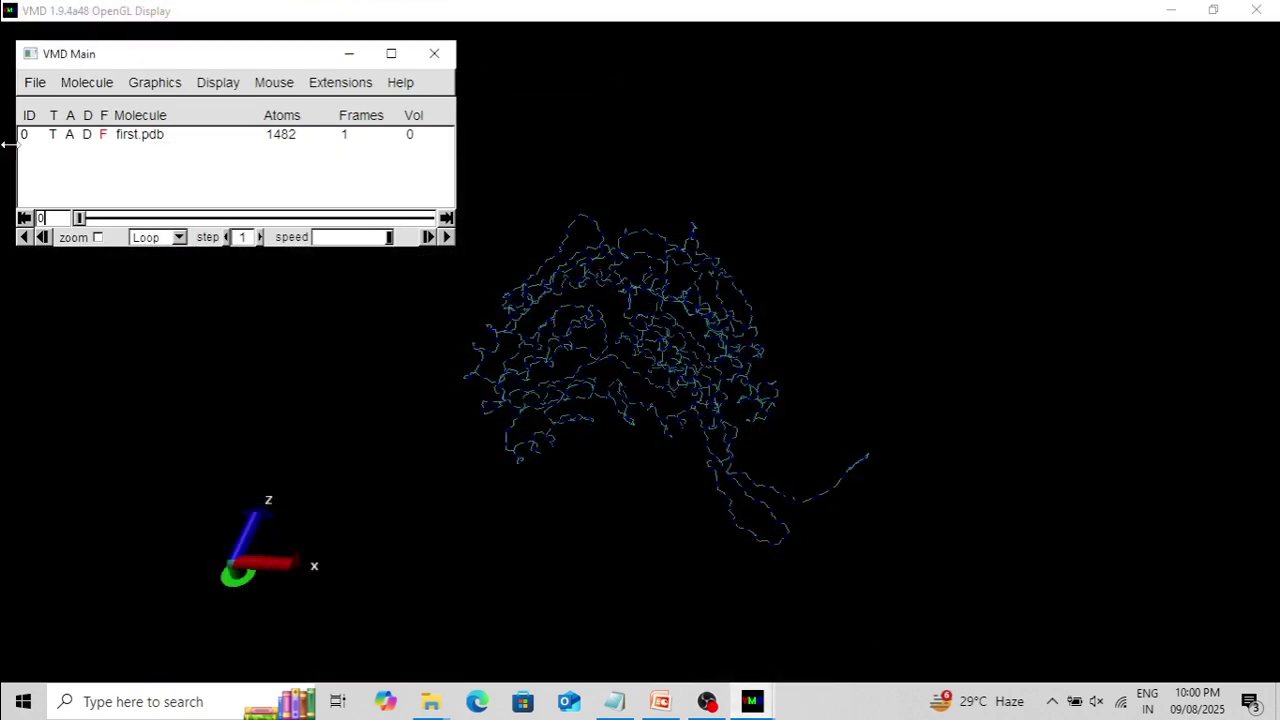
{"action": "left_click", "coordinate": [126, 138]}
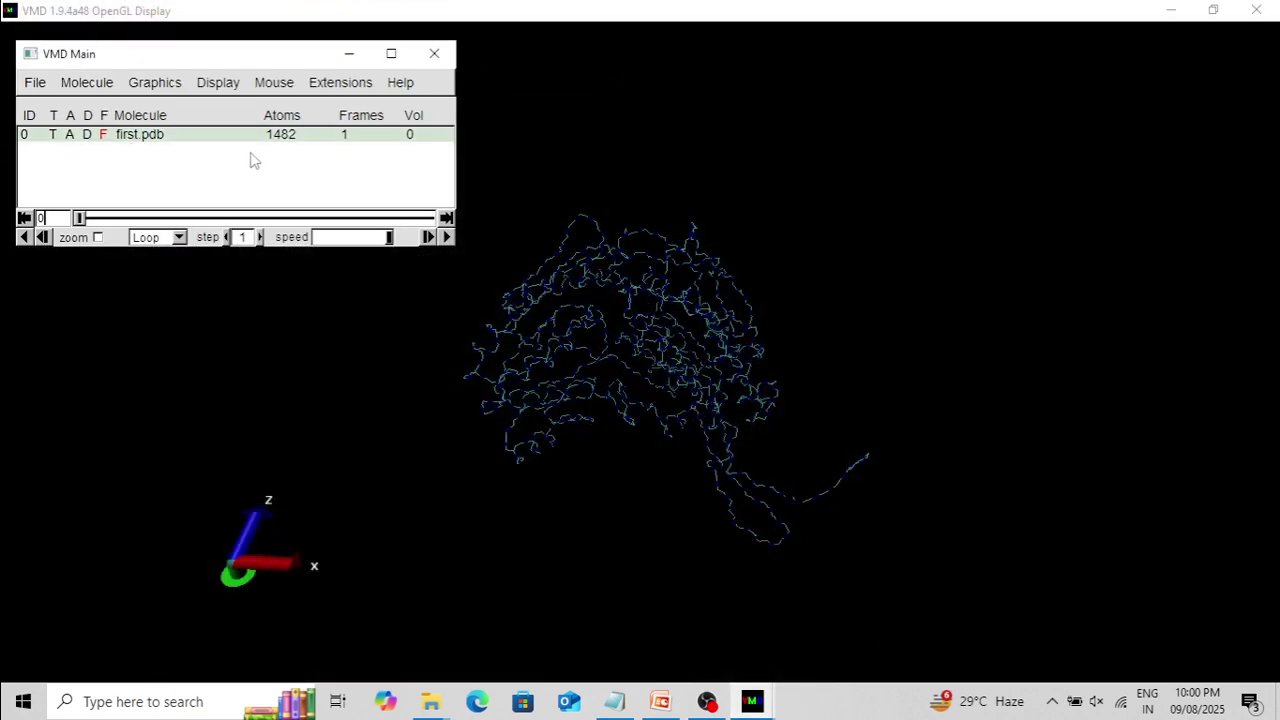
{"action": "left_click", "coordinate": [35, 84]}
{"action": "left_click", "coordinate": [40, 107]}
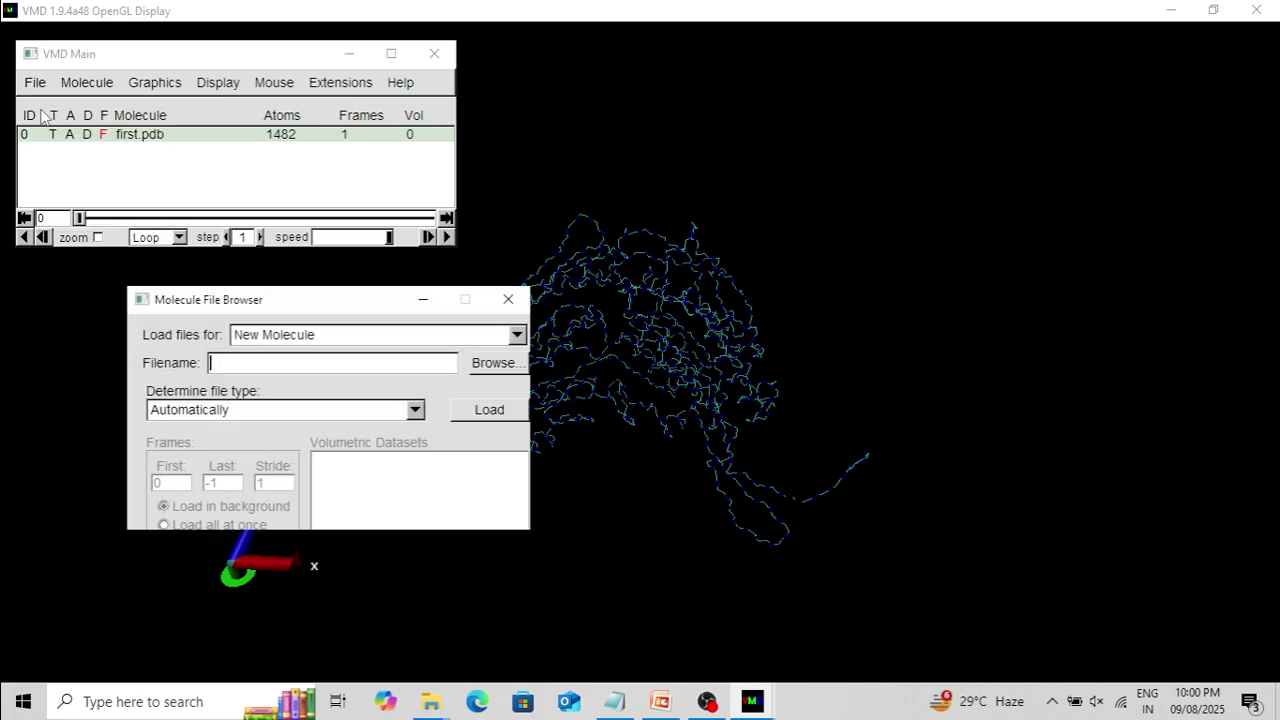
{"action": "left_click", "coordinate": [493, 363]}
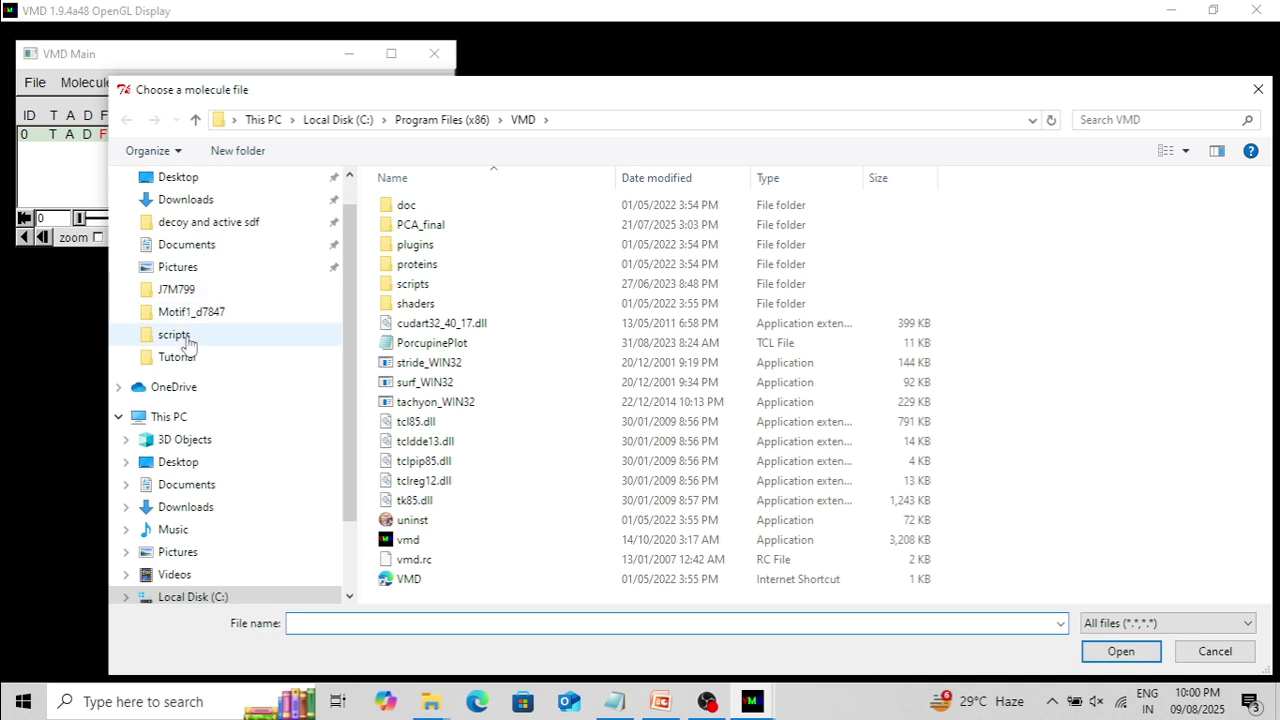
{"action": "left_click", "coordinate": [190, 360]}
{"action": "left_click", "coordinate": [720, 245]}
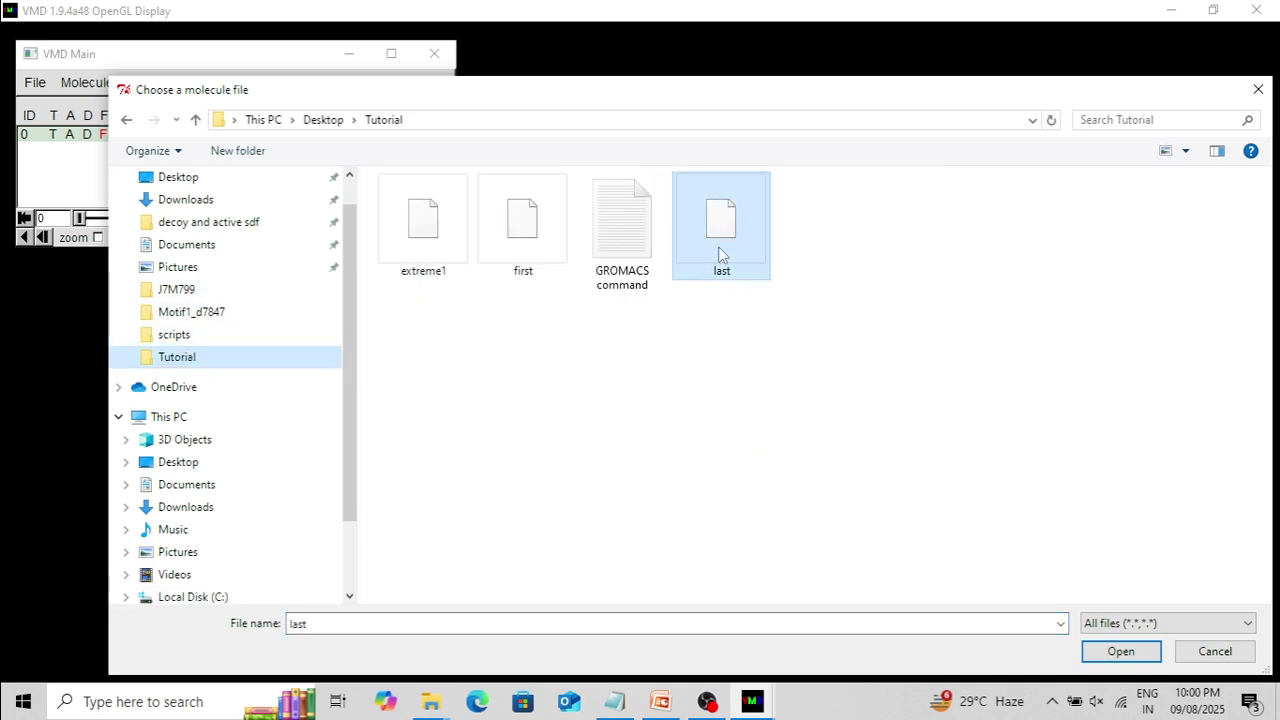
{"action": "left_click", "coordinate": [1121, 651]}
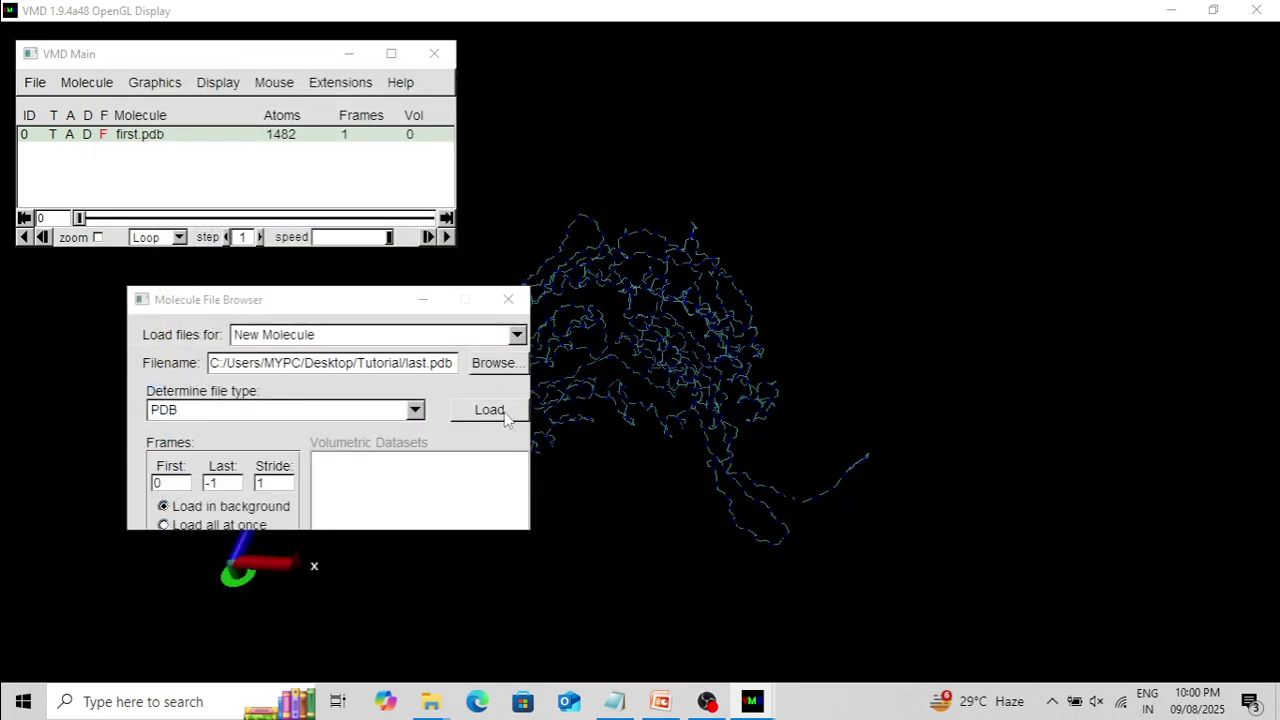
{"action": "left_click", "coordinate": [499, 414]}
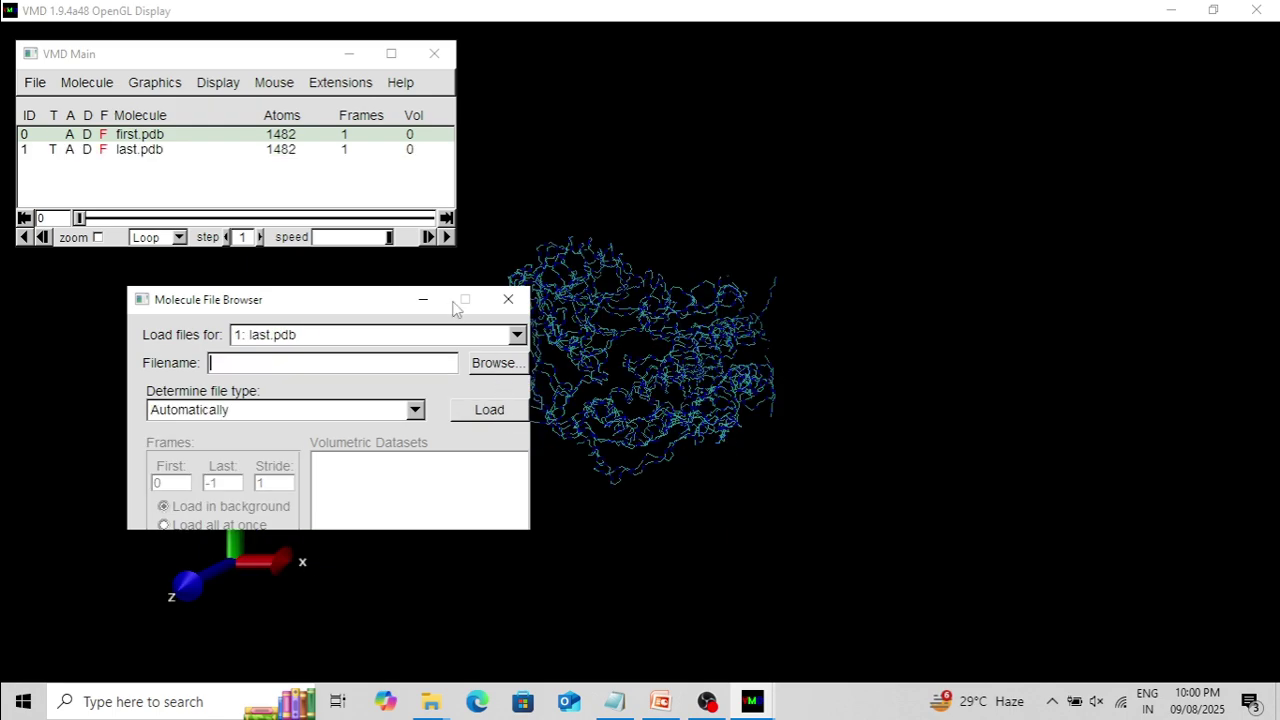
{"action": "left_click", "coordinate": [508, 299]}
Set the display projection to Orthographic and turn the axes off
{"action": "left_click_drag", "start_coordinate": [589, 267], "coordinate": [740, 395]}
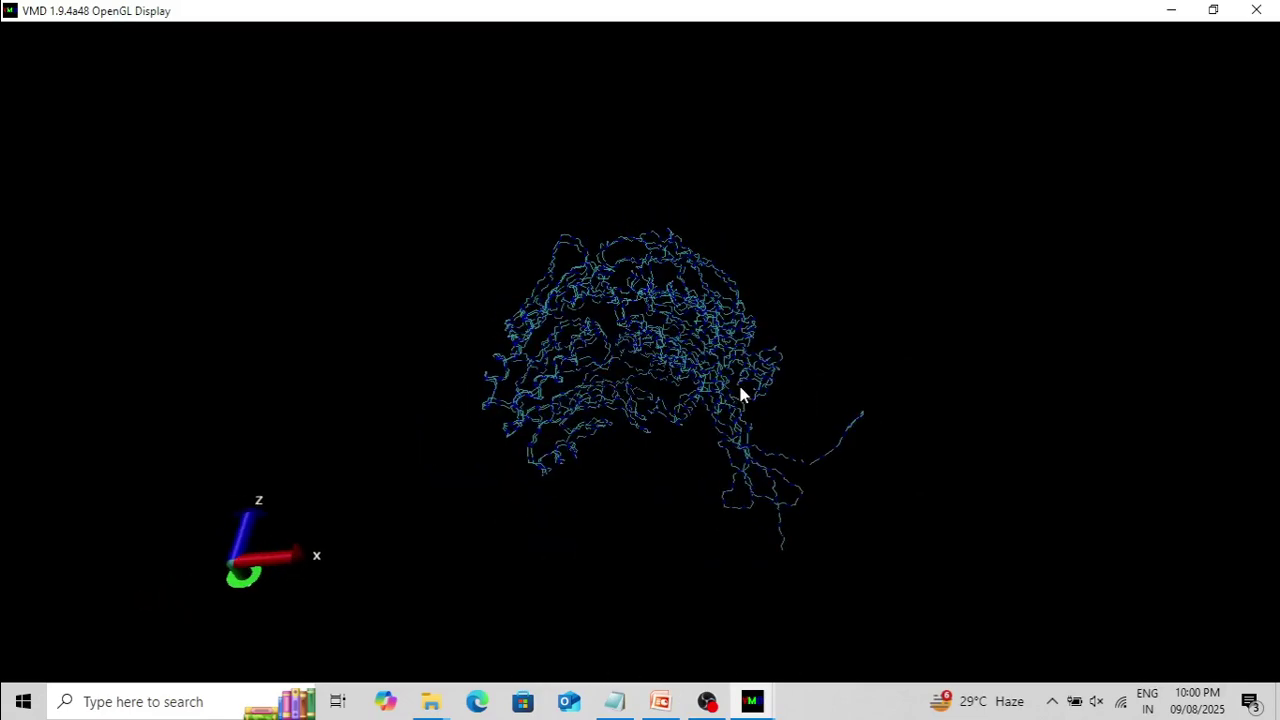
{"action": "mouse_move", "coordinate": [752, 701]}
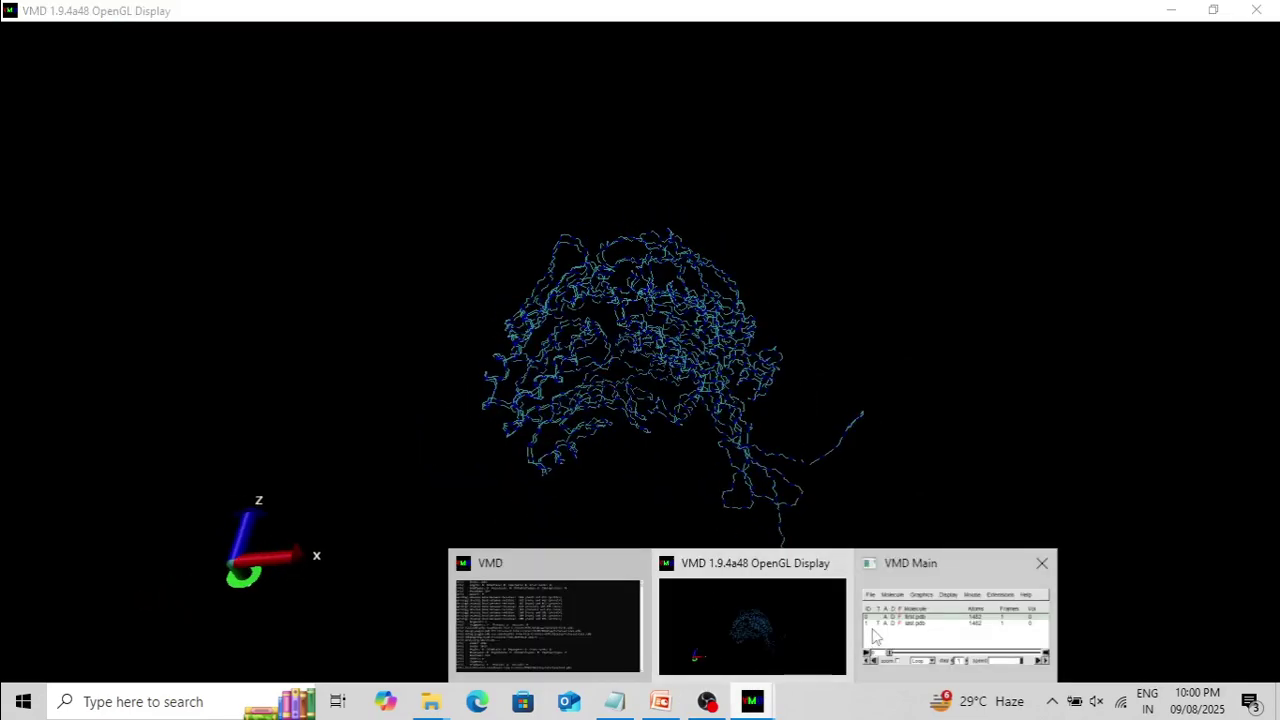
{"action": "left_click", "coordinate": [951, 640]}
{"action": "left_click", "coordinate": [166, 85]}
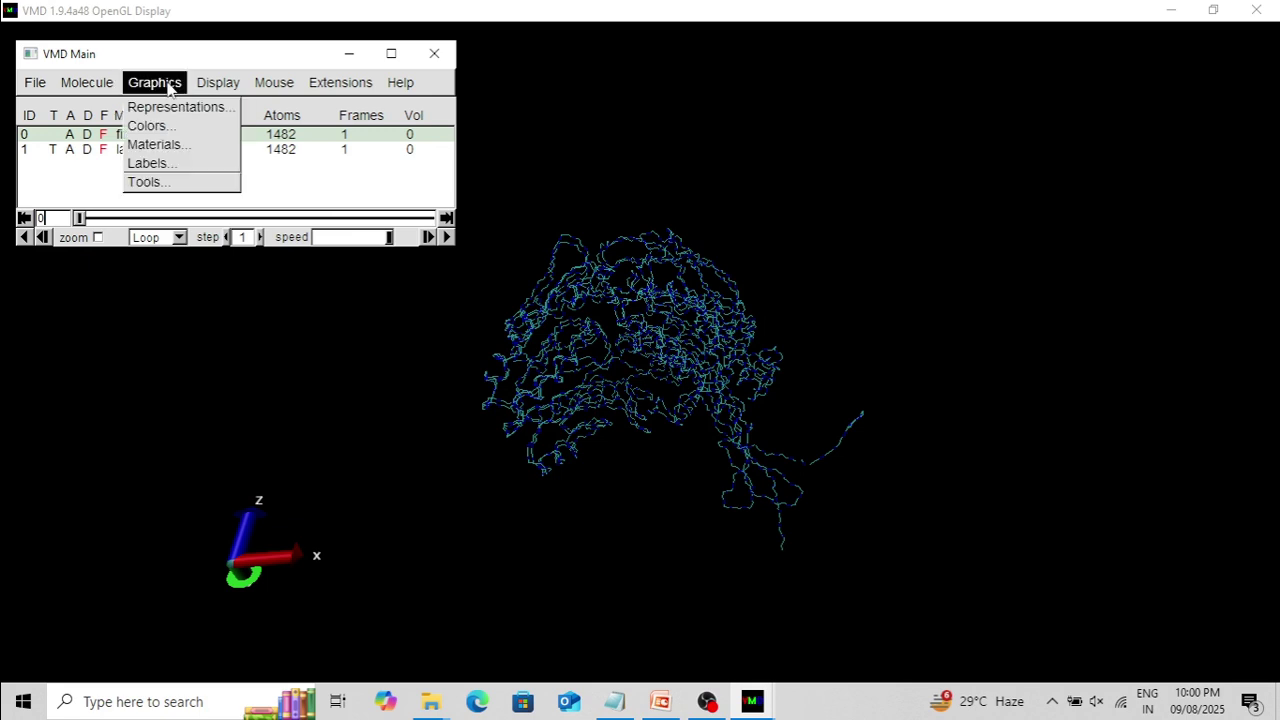
{"action": "mouse_move", "coordinate": [220, 84]}
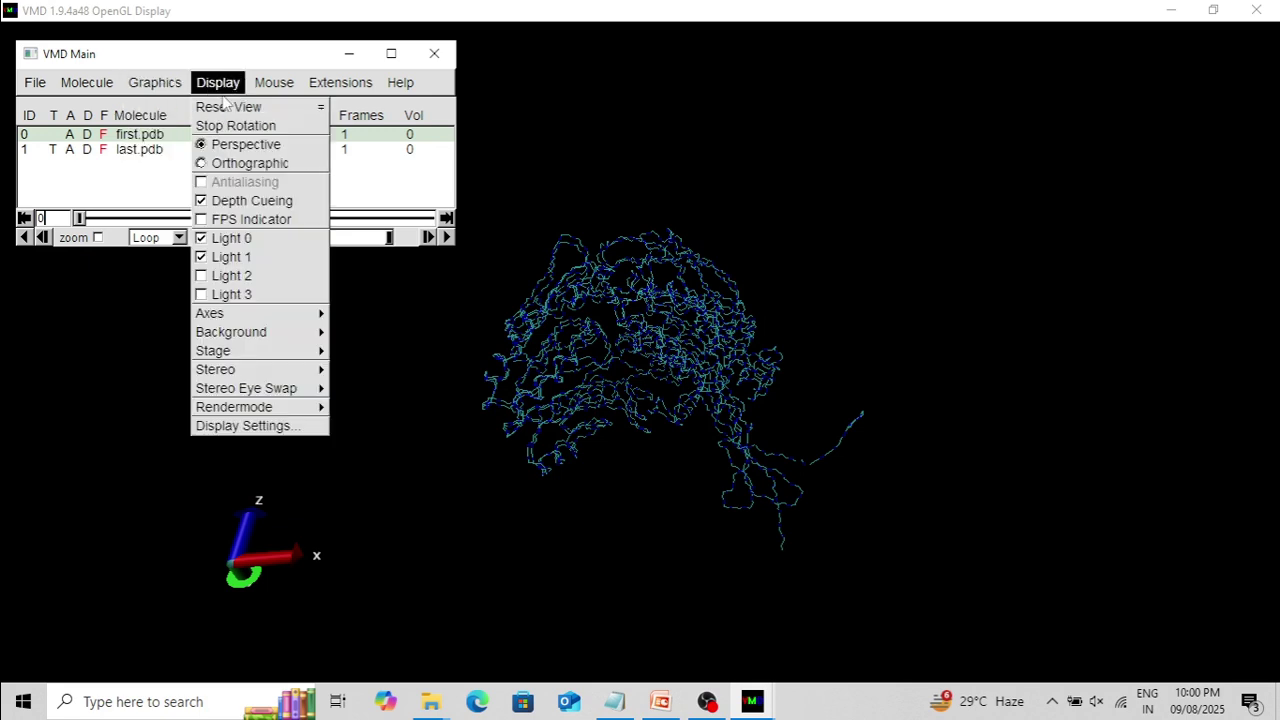
{"action": "left_click", "coordinate": [228, 165]}
{"action": "left_click", "coordinate": [220, 86]}
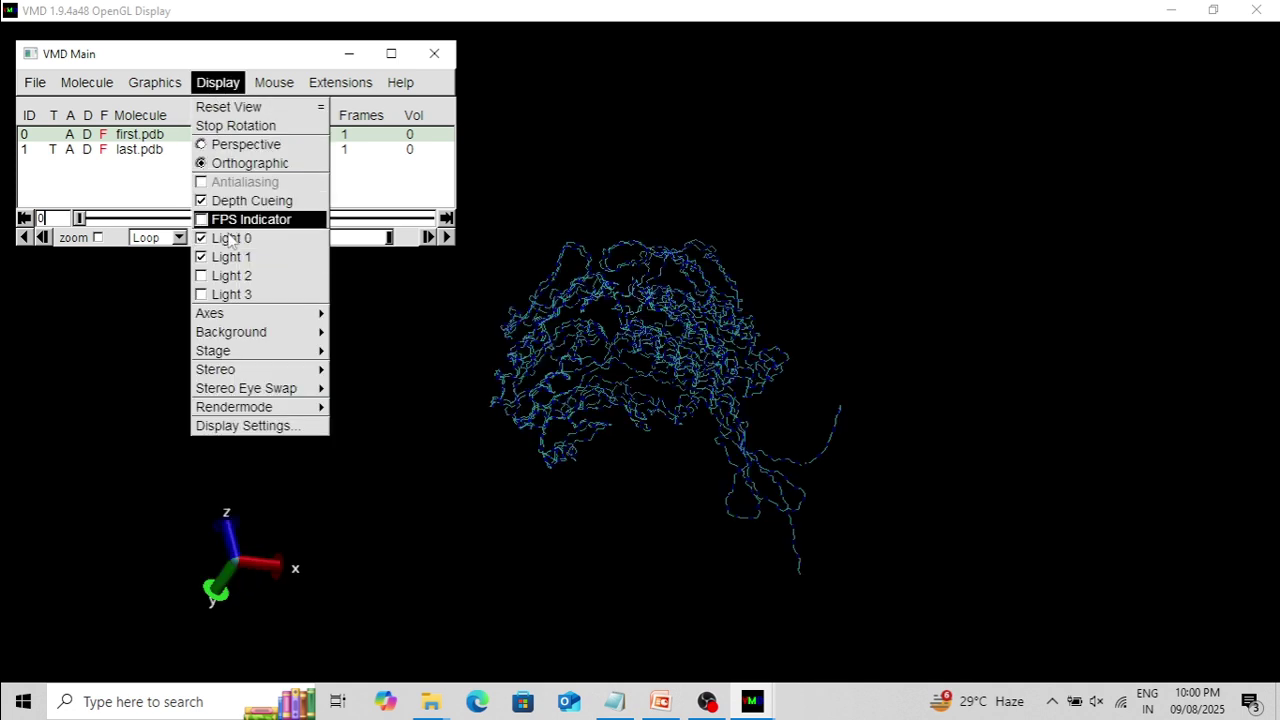
{"action": "mouse_move", "coordinate": [230, 313]}
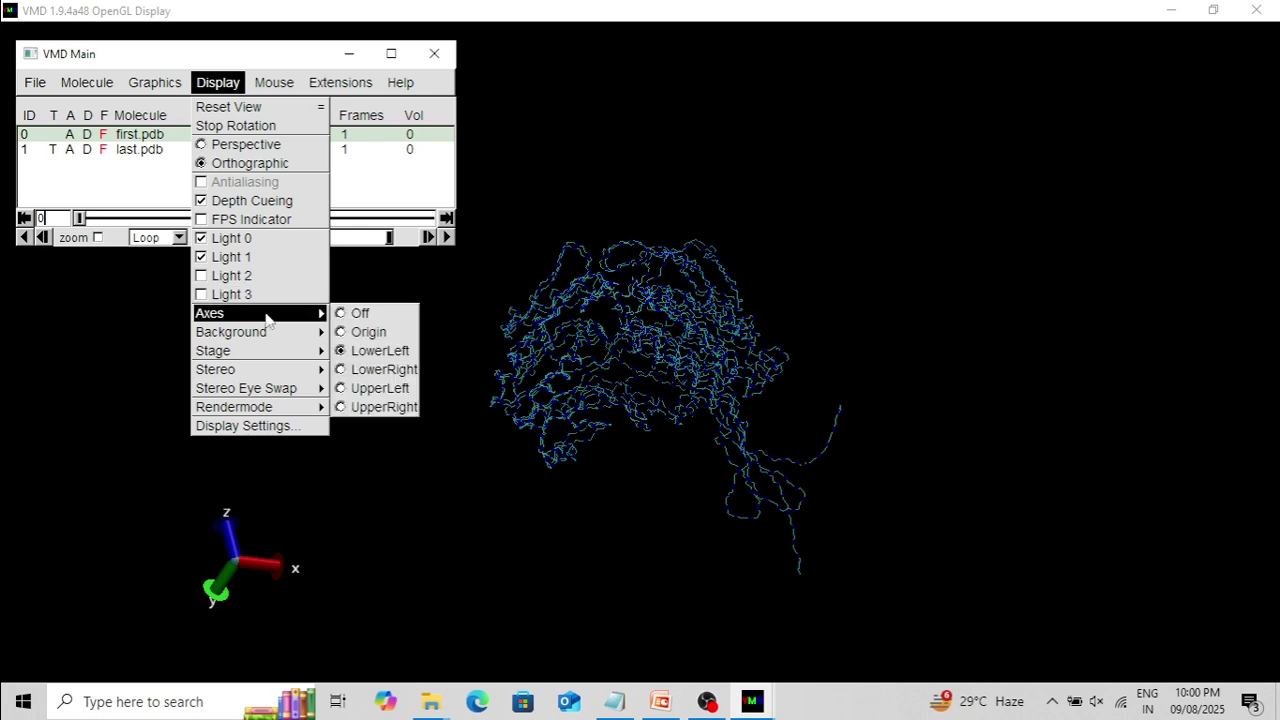
{"action": "left_click", "coordinate": [360, 318]}
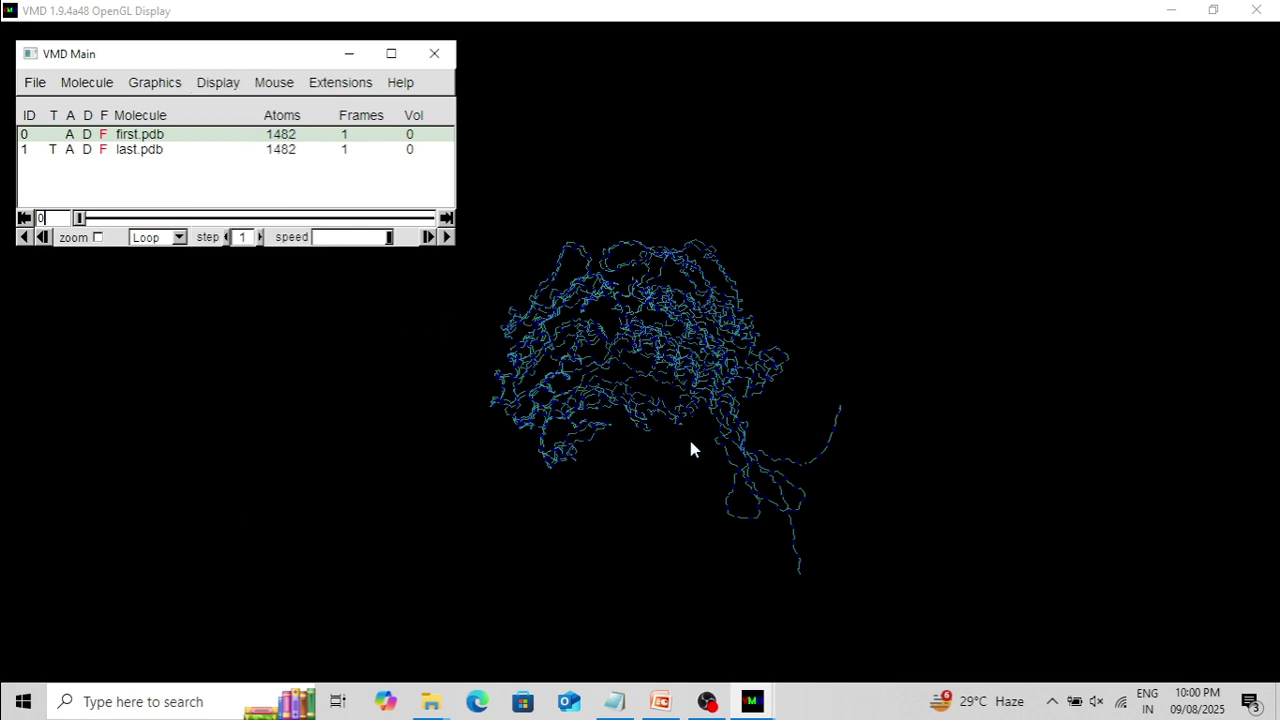
Set the display background color to 8 white in Color Controls, and close the dialog
{"action": "scroll", "coordinate": [690, 445], "scroll_direction": "up", "scroll_amount": 4}
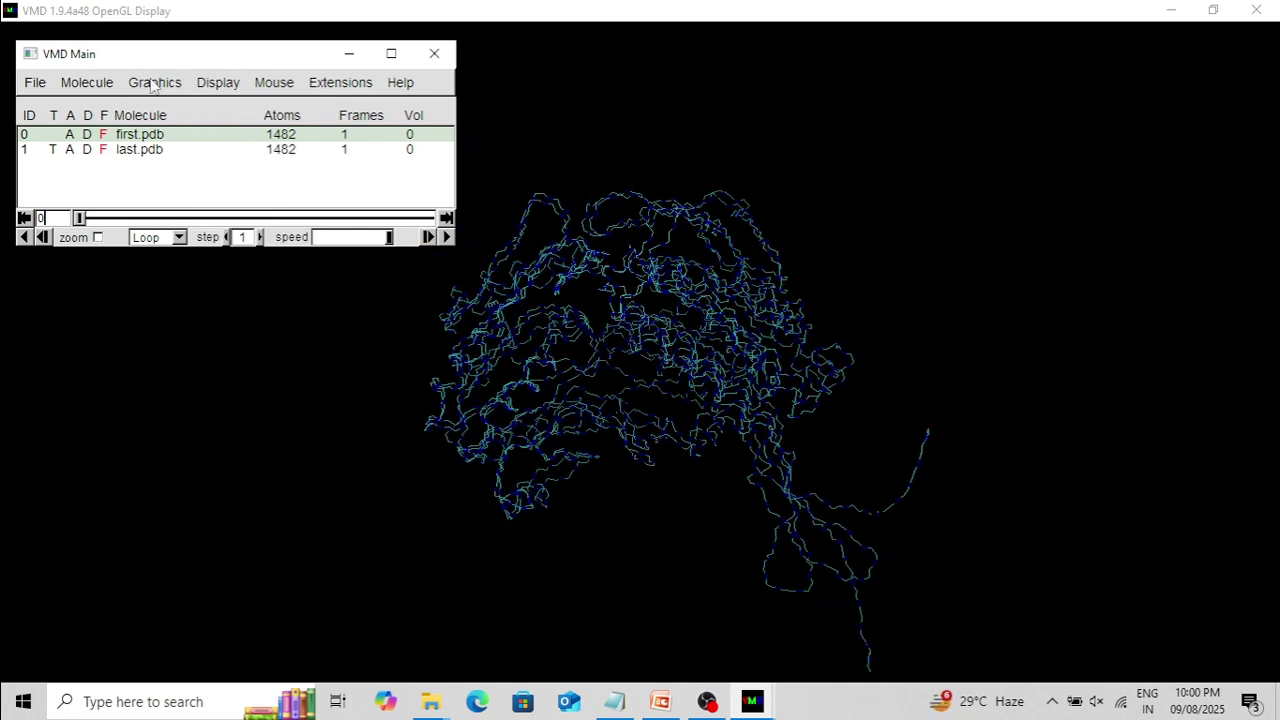
{"action": "left_click", "coordinate": [155, 84]}
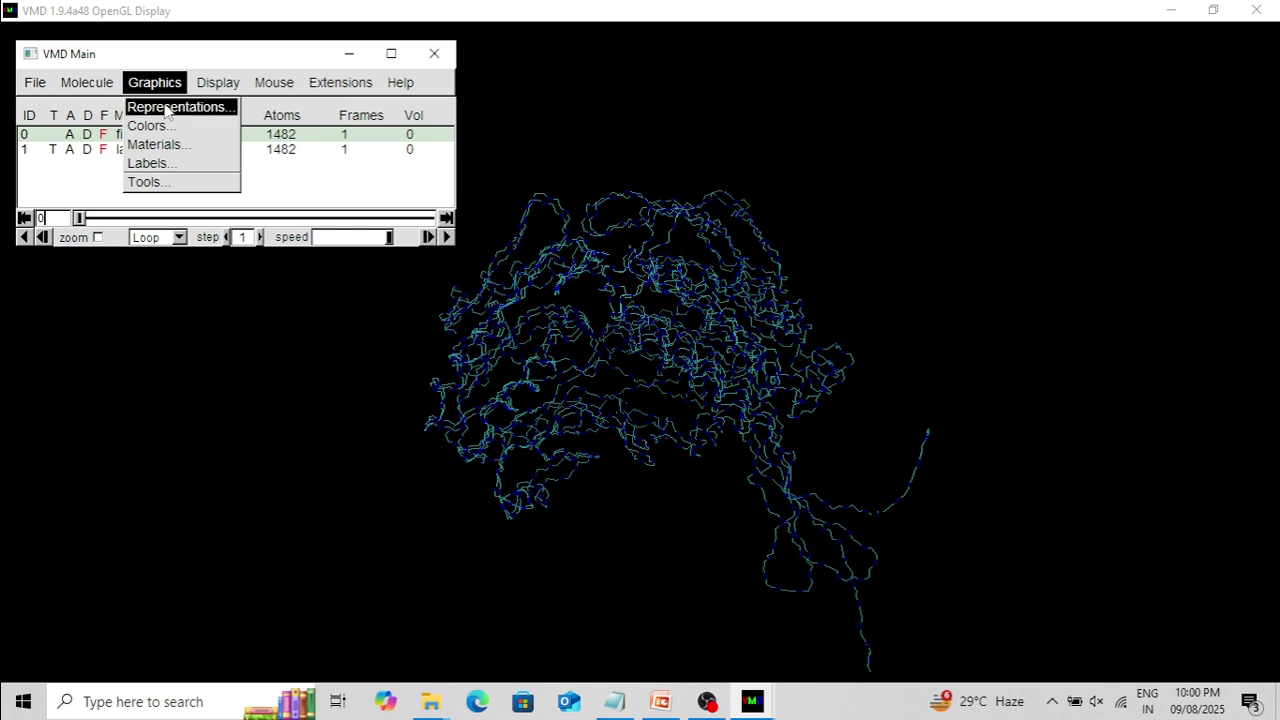
{"action": "left_click", "coordinate": [230, 86]}
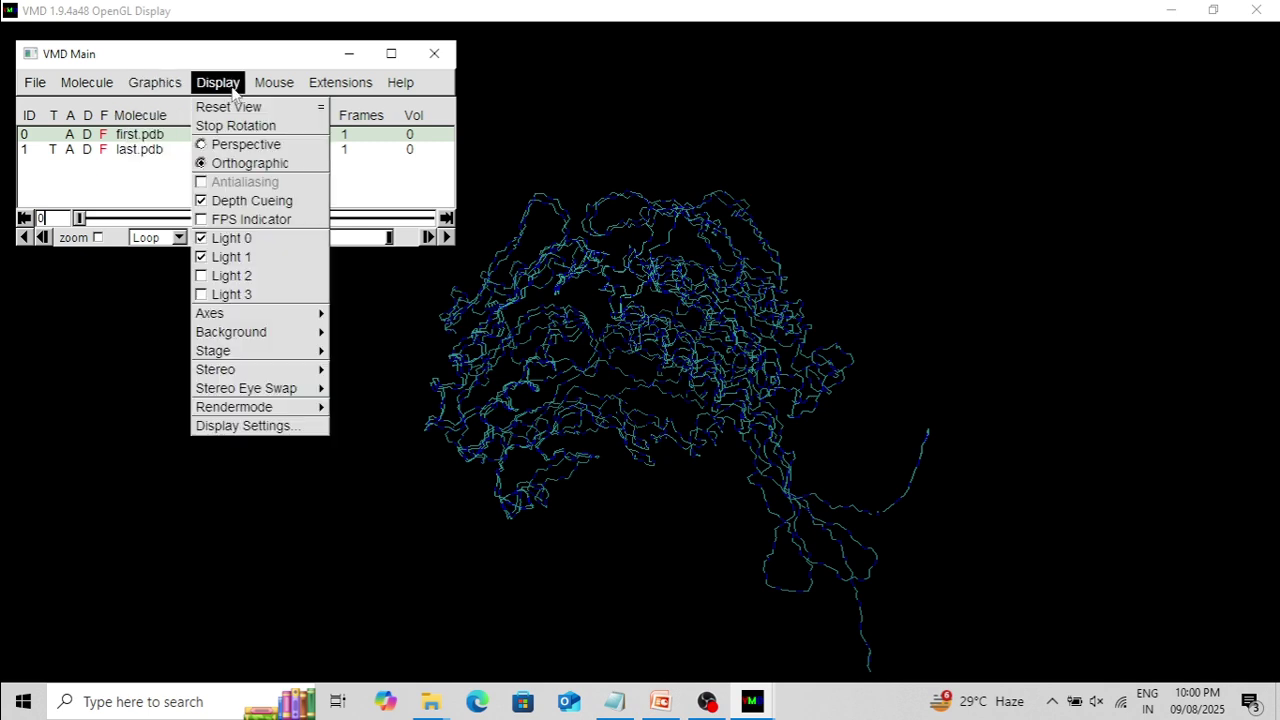
{"action": "left_click", "coordinate": [150, 86]}
{"action": "left_click", "coordinate": [150, 86]}
{"action": "left_click", "coordinate": [150, 127]}
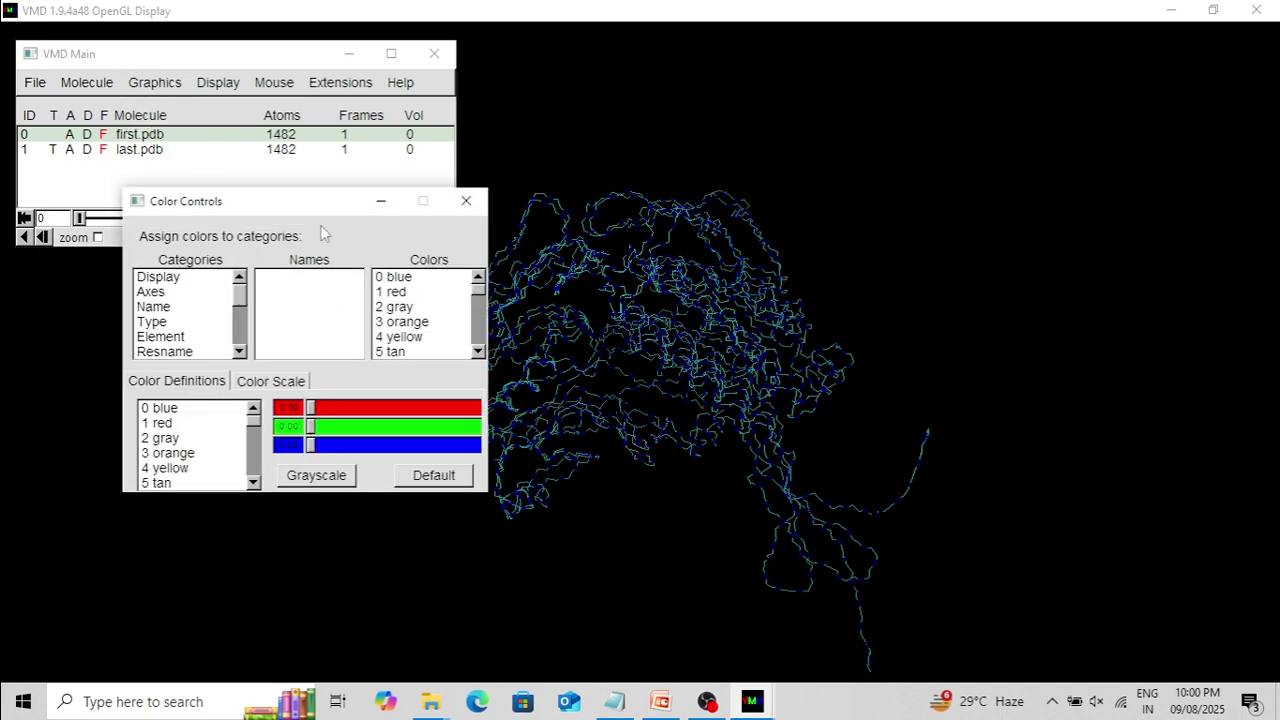
{"action": "left_click_drag", "start_coordinate": [317, 203], "coordinate": [308, 114]}
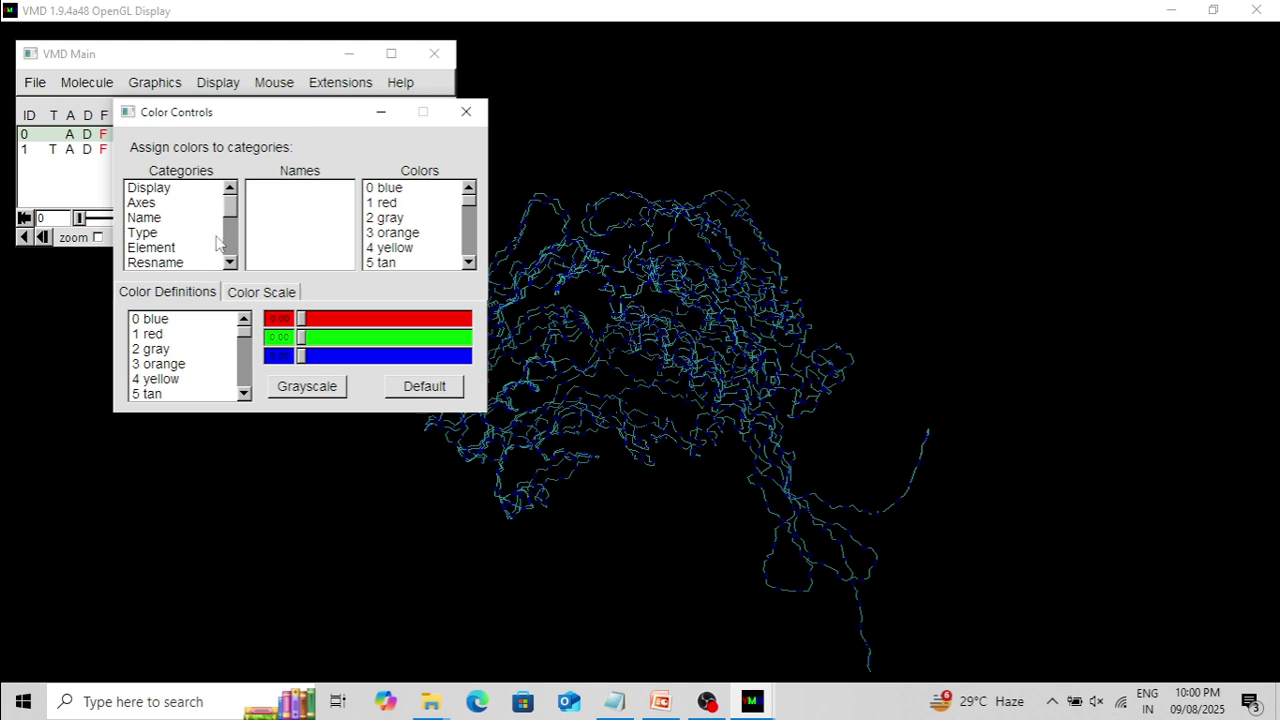
{"action": "left_click", "coordinate": [163, 190]}
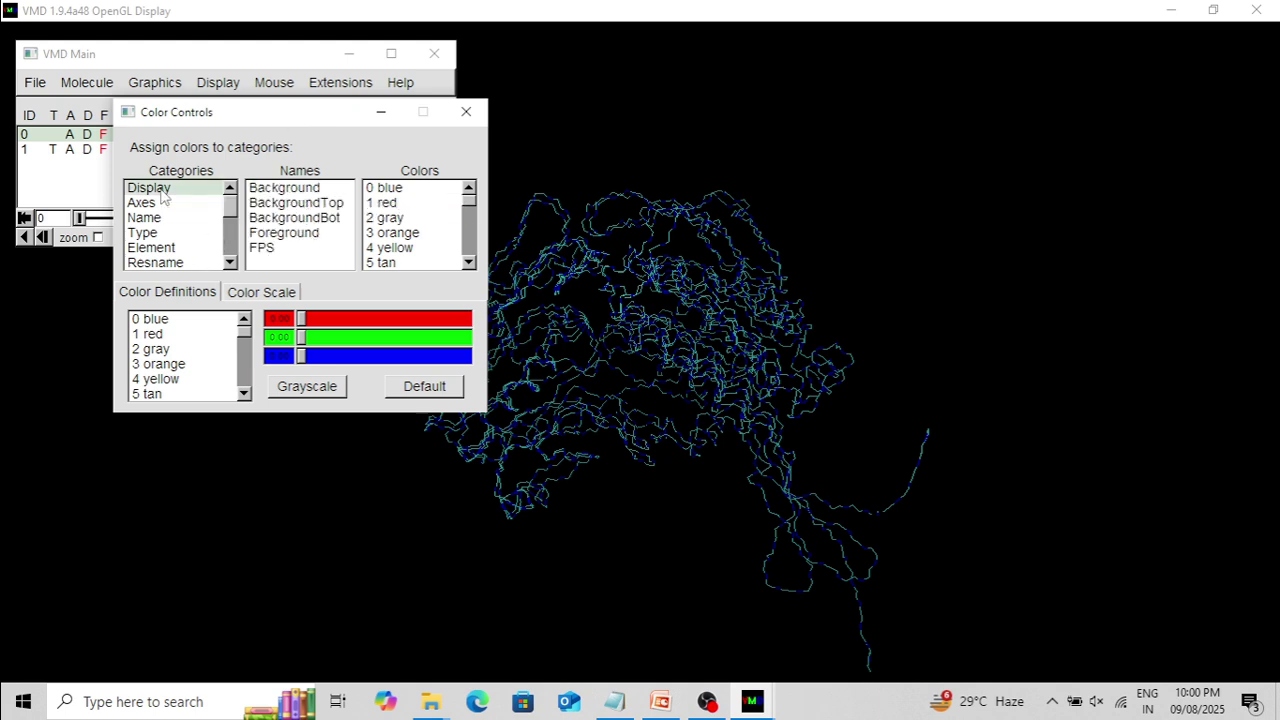
{"action": "left_click", "coordinate": [294, 190]}
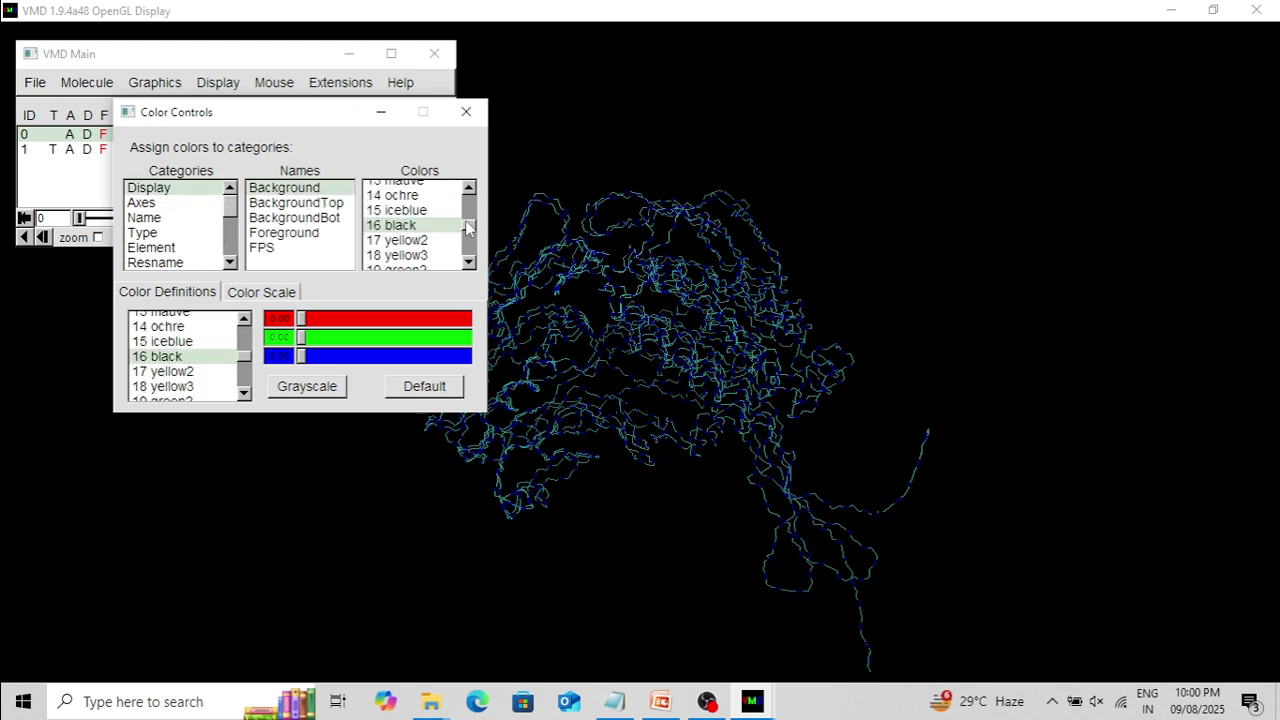
{"action": "left_click_drag", "start_coordinate": [469, 227], "coordinate": [435, 192]}
{"action": "scroll", "coordinate": [435, 192], "scroll_direction": "up", "scroll_amount": 2}
{"action": "scroll", "coordinate": [410, 206], "scroll_direction": "down", "scroll_amount": 1}
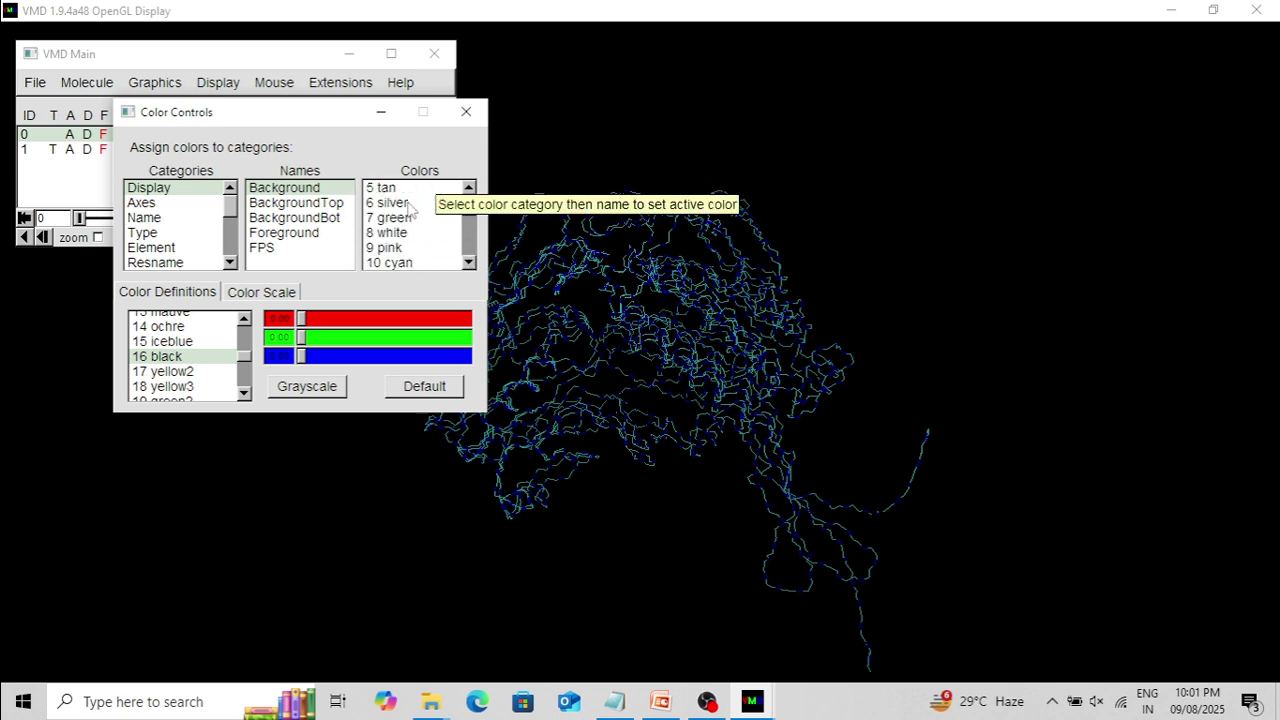
{"action": "left_click", "coordinate": [400, 233]}
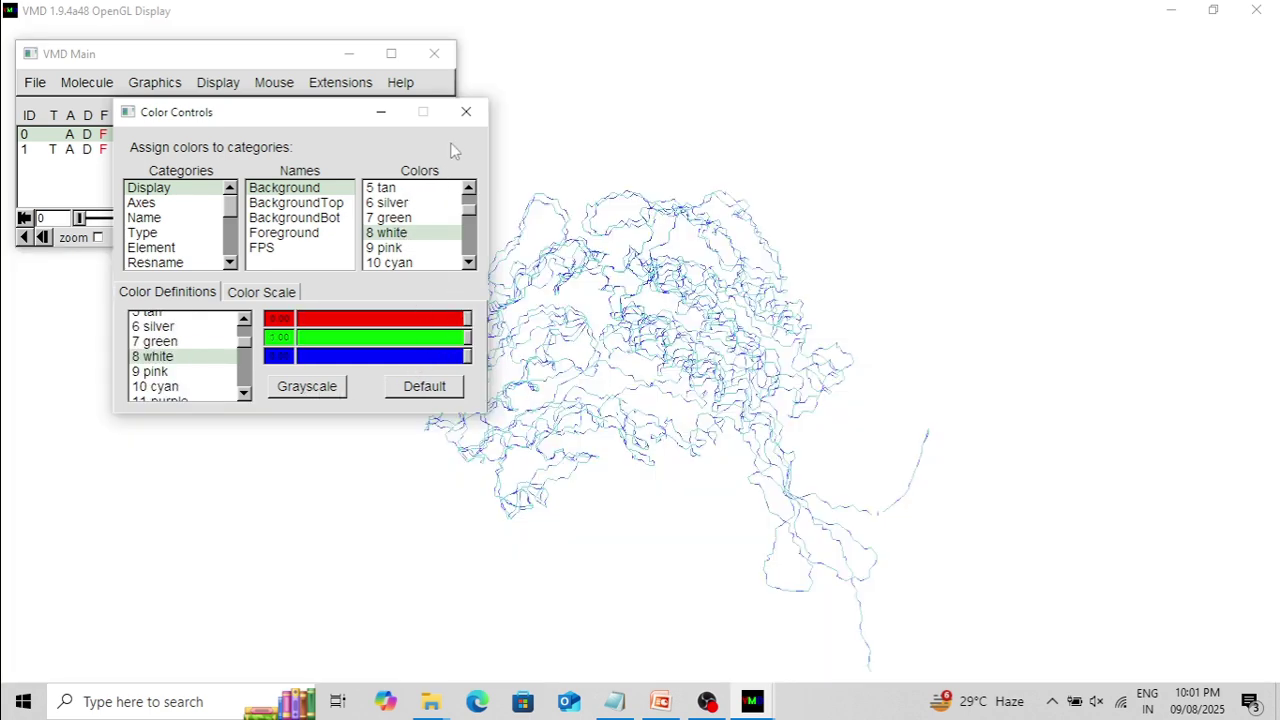
{"action": "left_click", "coordinate": [466, 112]}
Bring up the GROMACS command notes in Notepad and move the window higher to consult the VMD work instructions
{"action": "left_click_drag", "start_coordinate": [480, 140], "coordinate": [676, 232]}
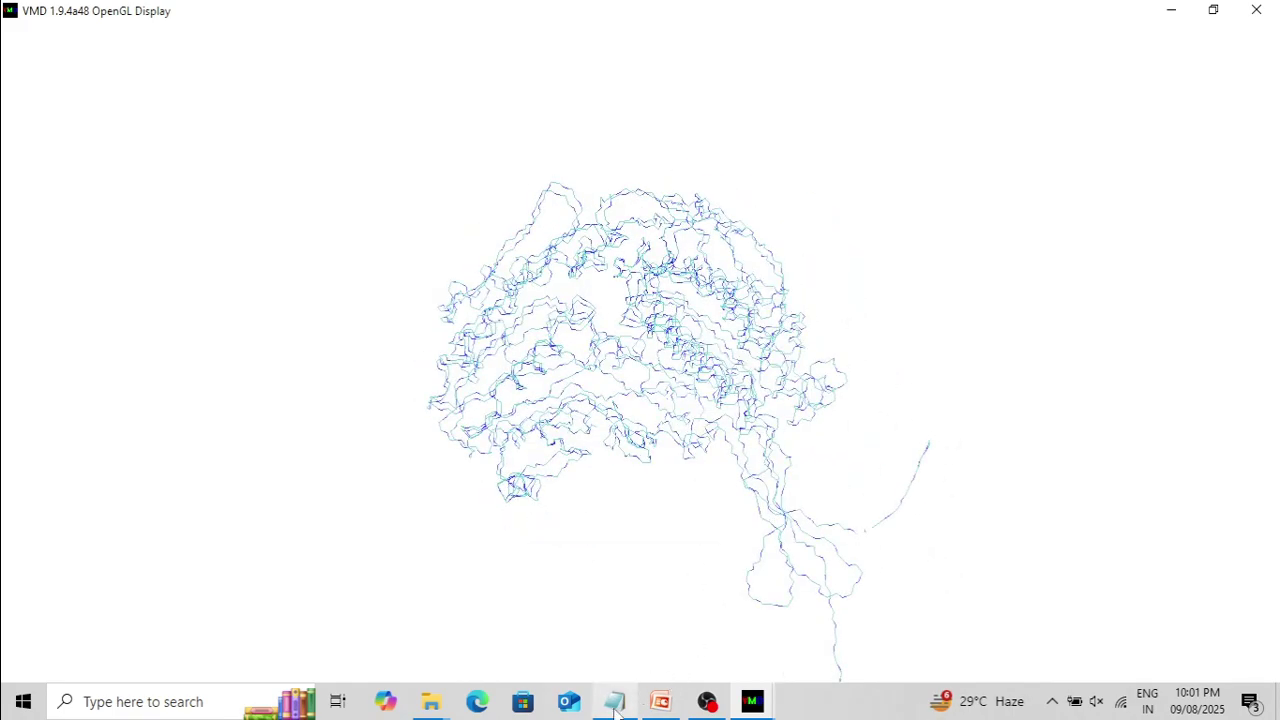
{"action": "mouse_move", "coordinate": [615, 706]}
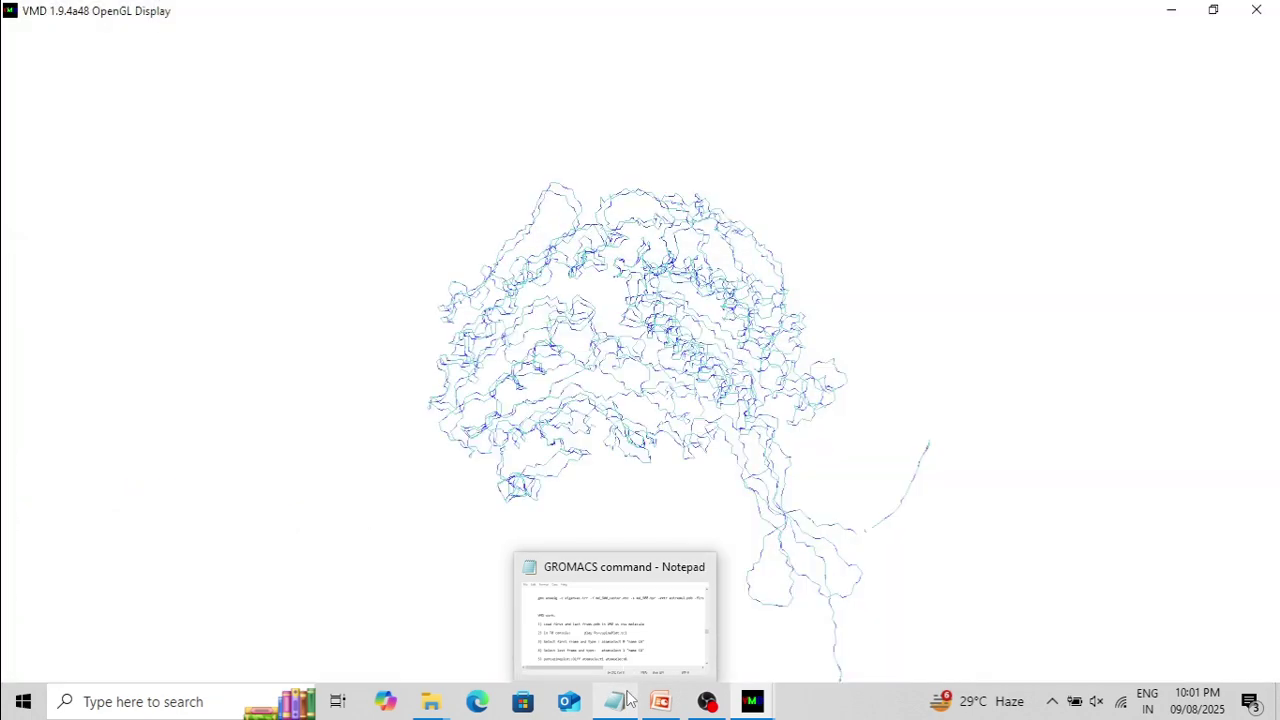
{"action": "left_click", "coordinate": [628, 698]}
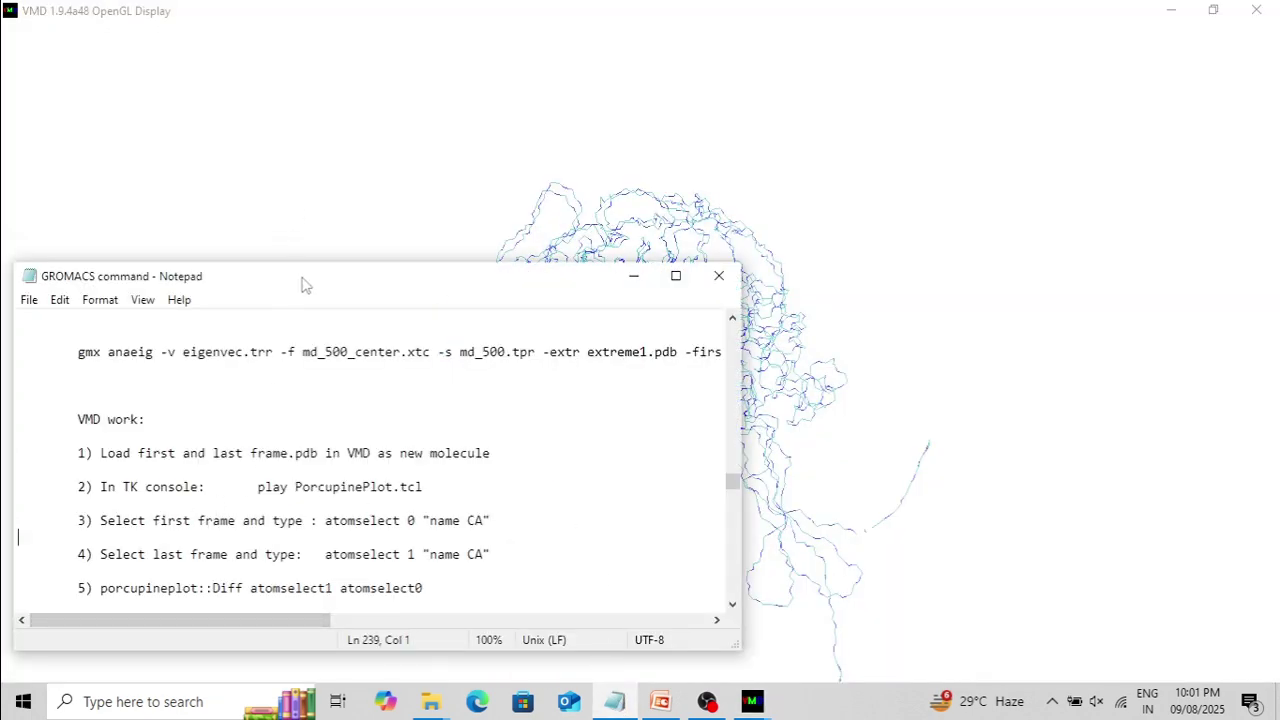
{"action": "left_click_drag", "start_coordinate": [304, 287], "coordinate": [294, 134]}
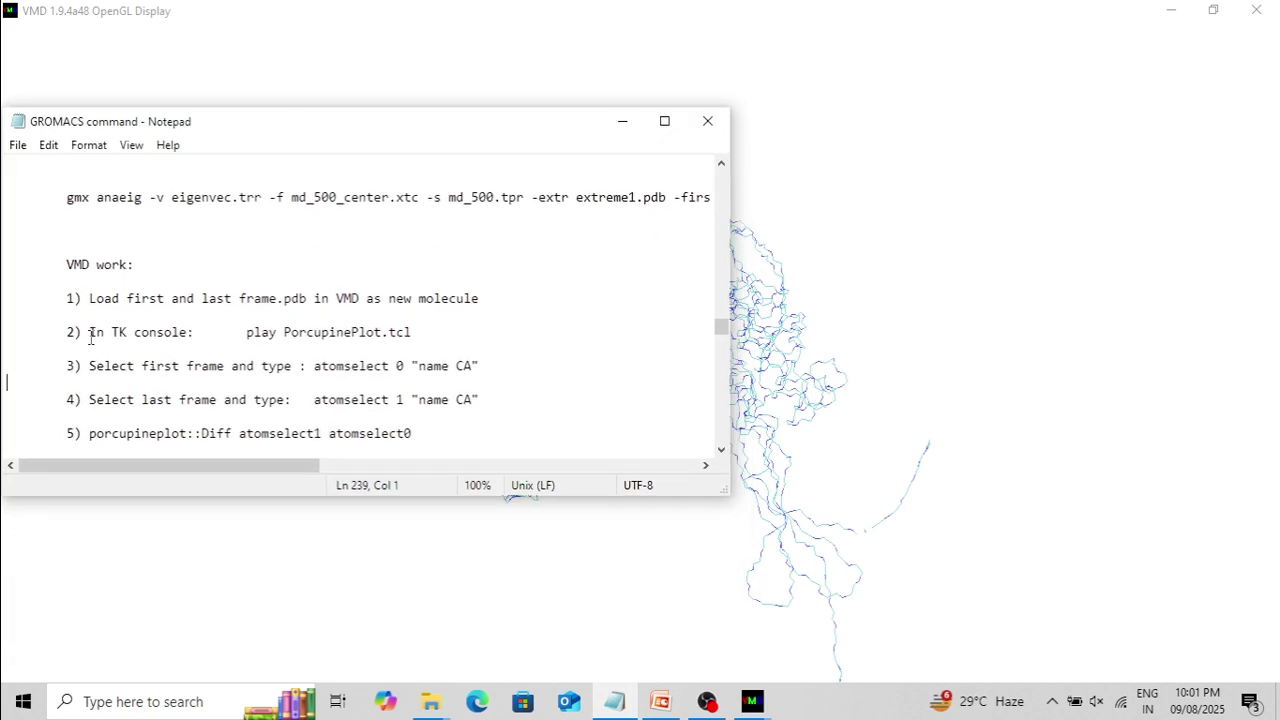
Check the Tk console instruction in the notes, then open VMD's Tk Console and place it below the VMD Main window
{"action": "left_click_drag", "start_coordinate": [88, 332], "coordinate": [416, 336]}
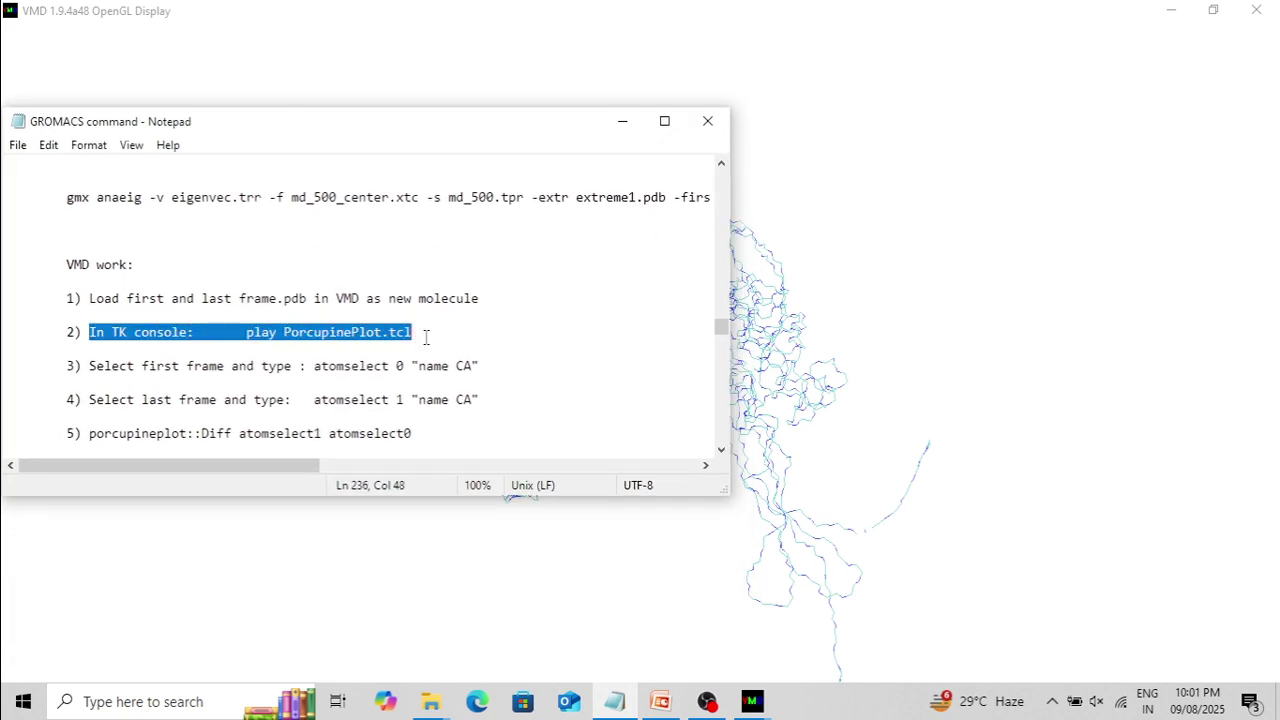
{"action": "left_click", "coordinate": [494, 308]}
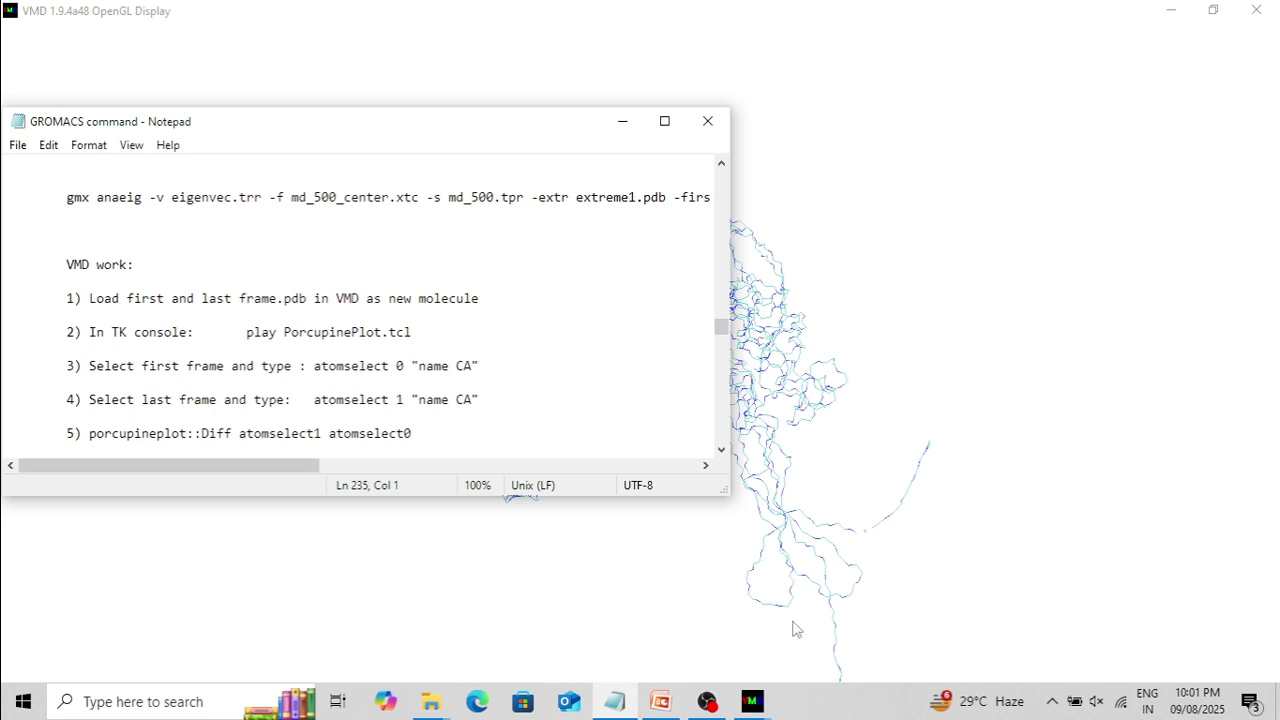
{"action": "left_click", "coordinate": [764, 652]}
{"action": "mouse_move", "coordinate": [750, 701]}
{"action": "left_click", "coordinate": [908, 640]}
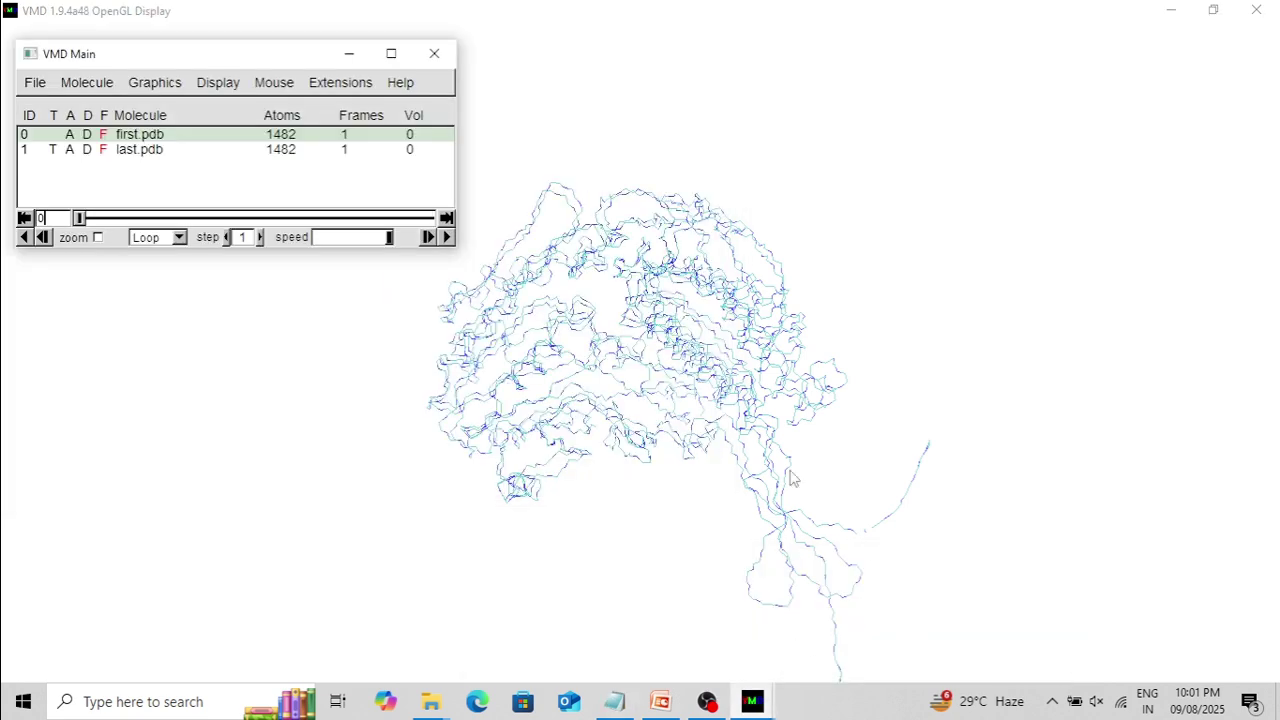
{"action": "left_click_drag", "start_coordinate": [307, 58], "coordinate": [284, 35]}
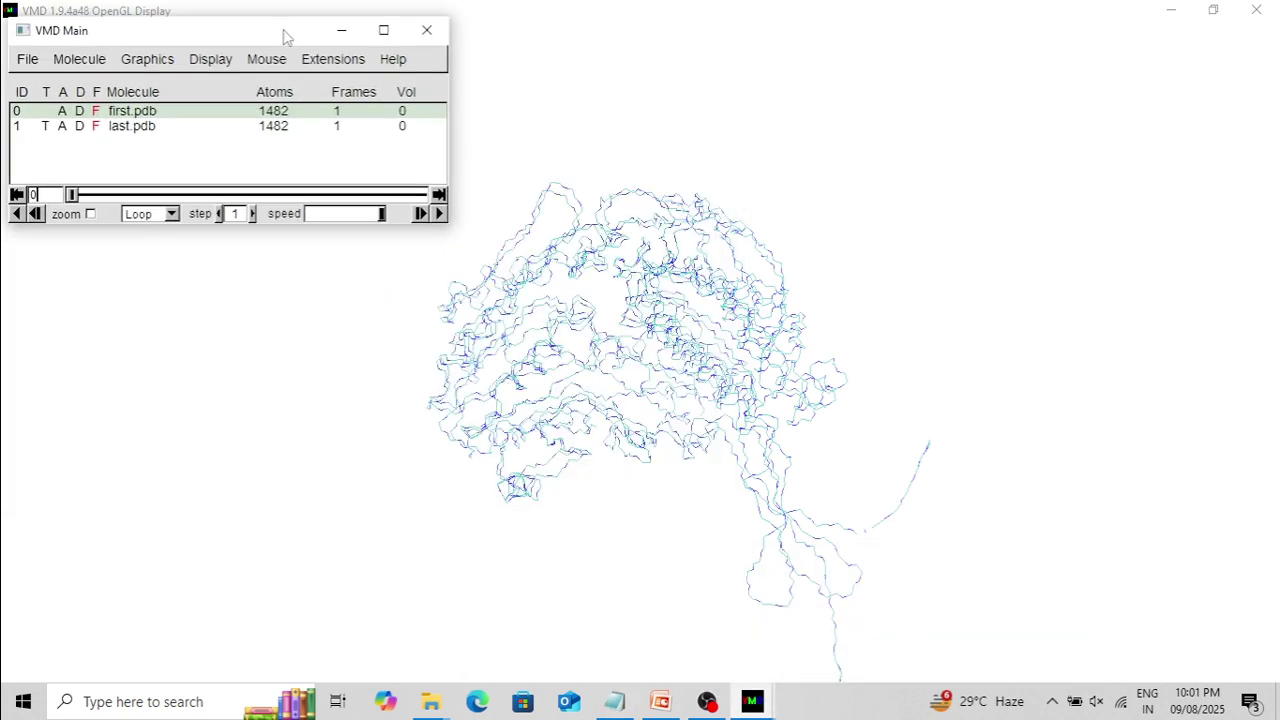
{"action": "left_click", "coordinate": [336, 62]}
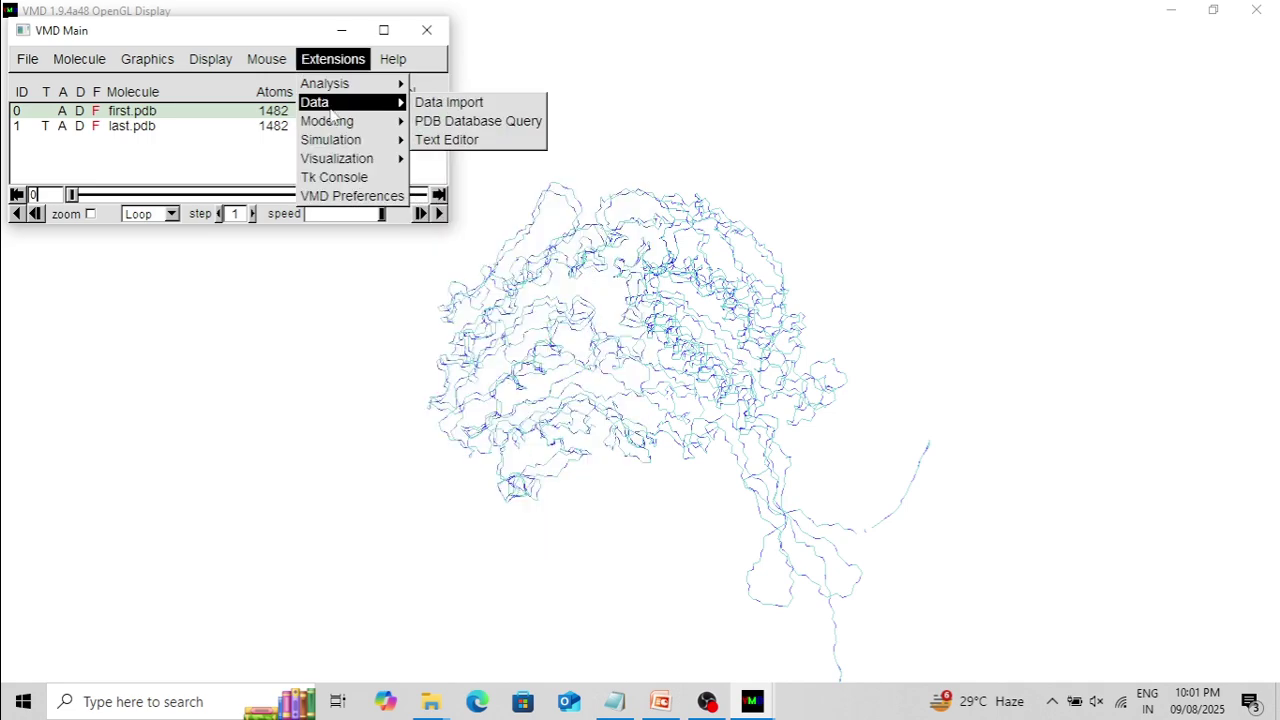
{"action": "left_click", "coordinate": [332, 185]}
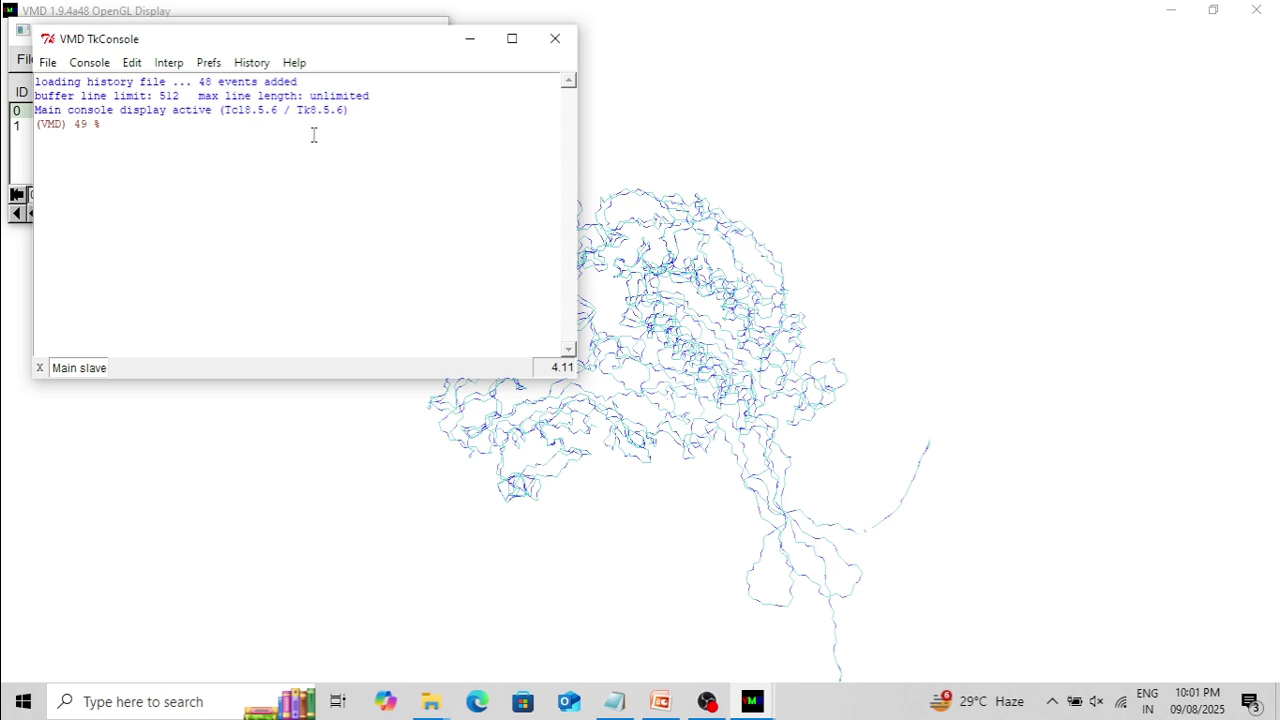
{"action": "left_click_drag", "start_coordinate": [332, 43], "coordinate": [345, 266]}
Recheck the script name in the notes and run play Porcupineplot.tcl in the Tk console
{"action": "key", "text": "alt+Tab"}
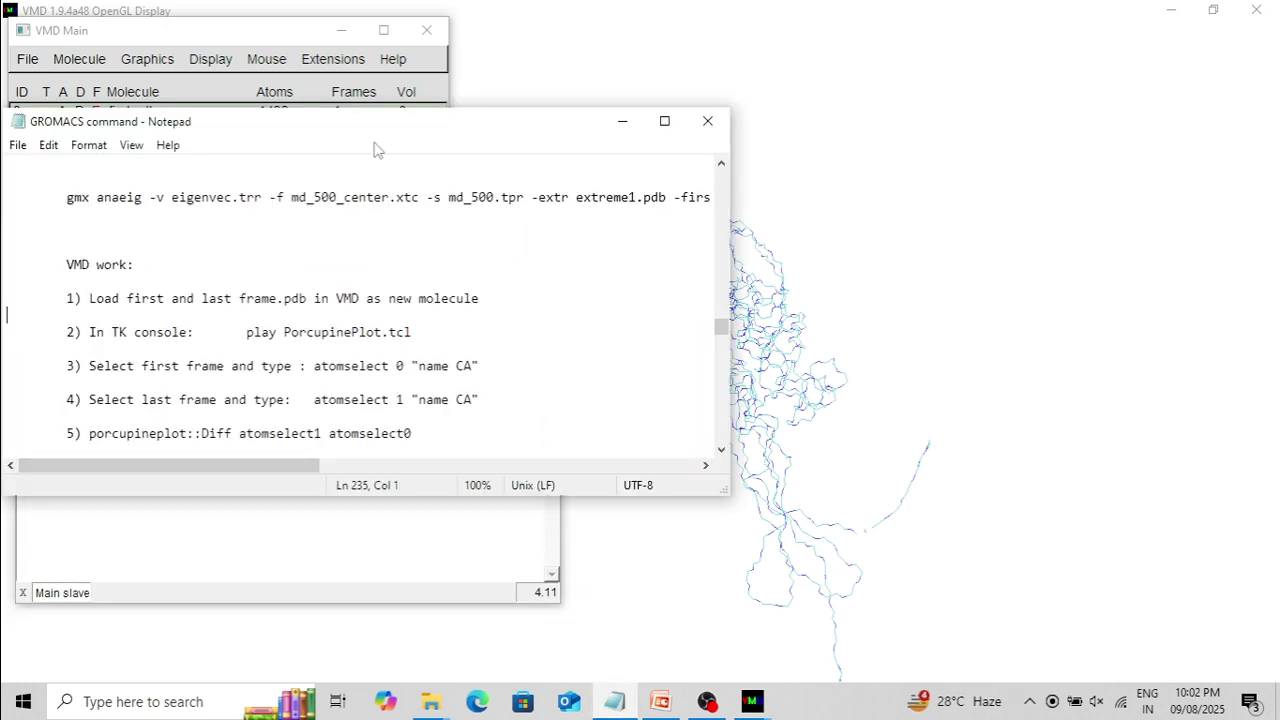
{"action": "left_click_drag", "start_coordinate": [380, 124], "coordinate": [380, 29]}
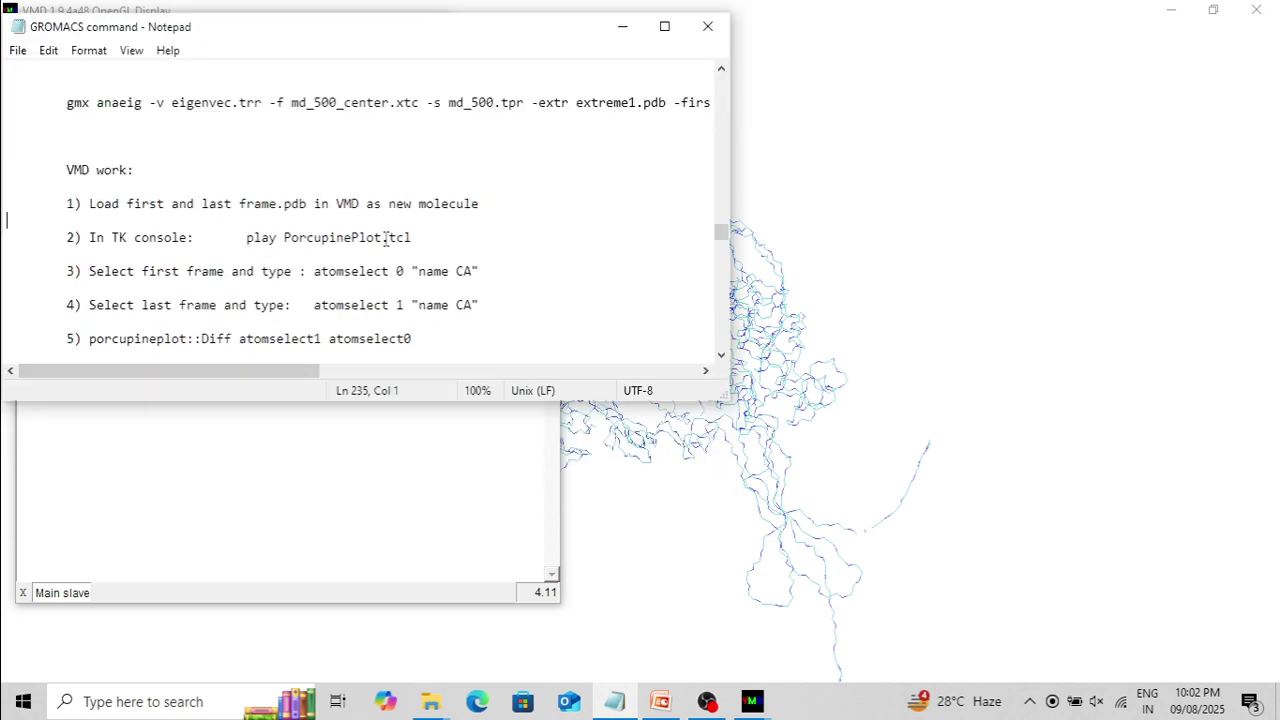
{"action": "left_click", "coordinate": [622, 26]}
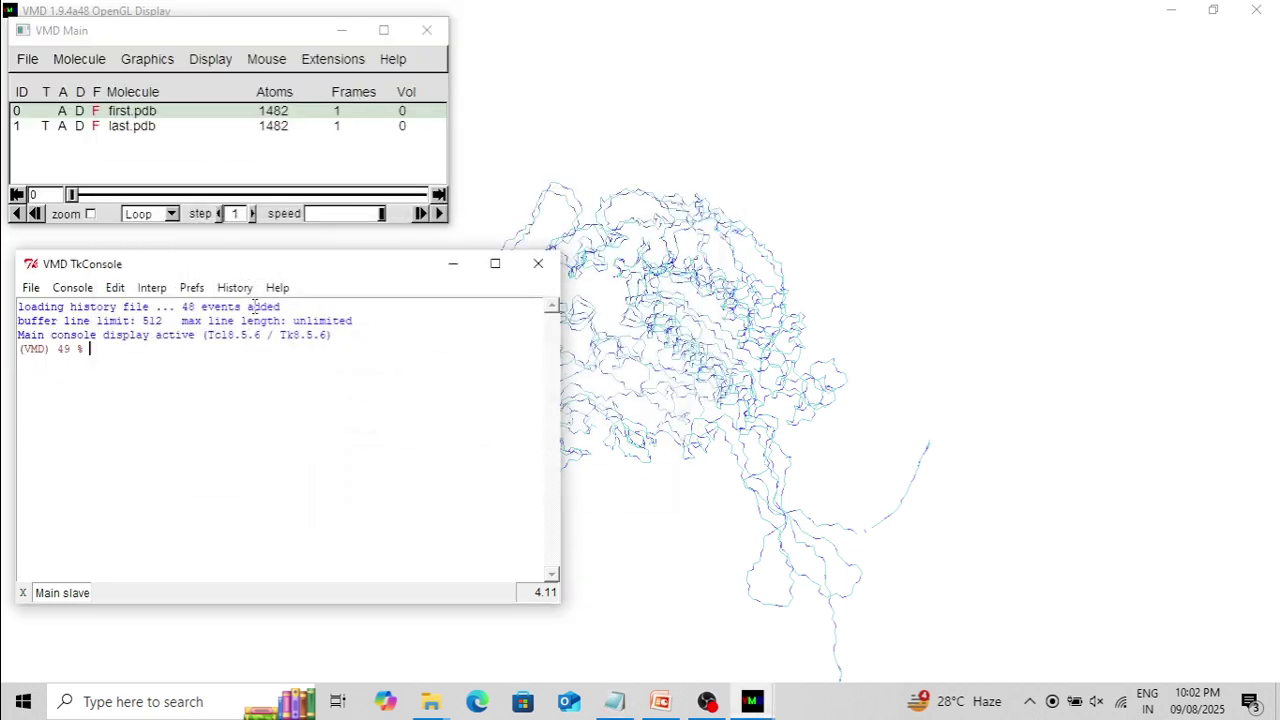
{"action": "left_click_drag", "start_coordinate": [191, 264], "coordinate": [193, 287]}
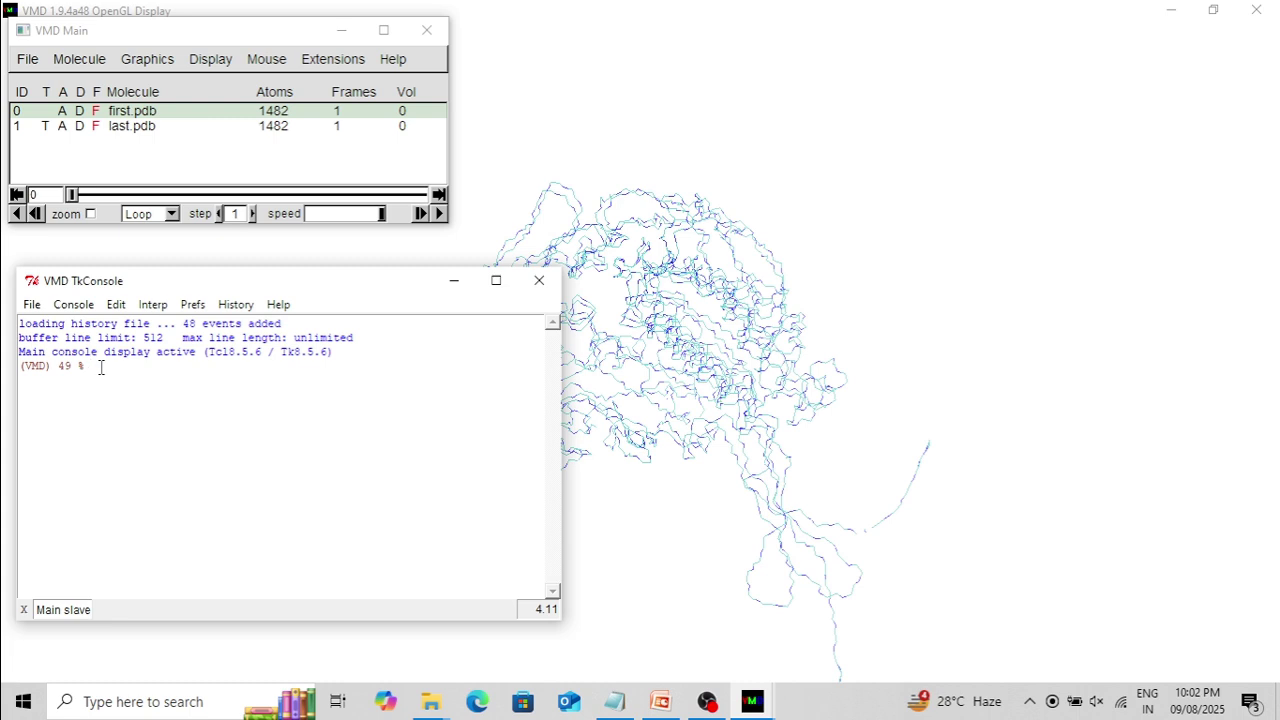
{"action": "type", "text": "play Po"}
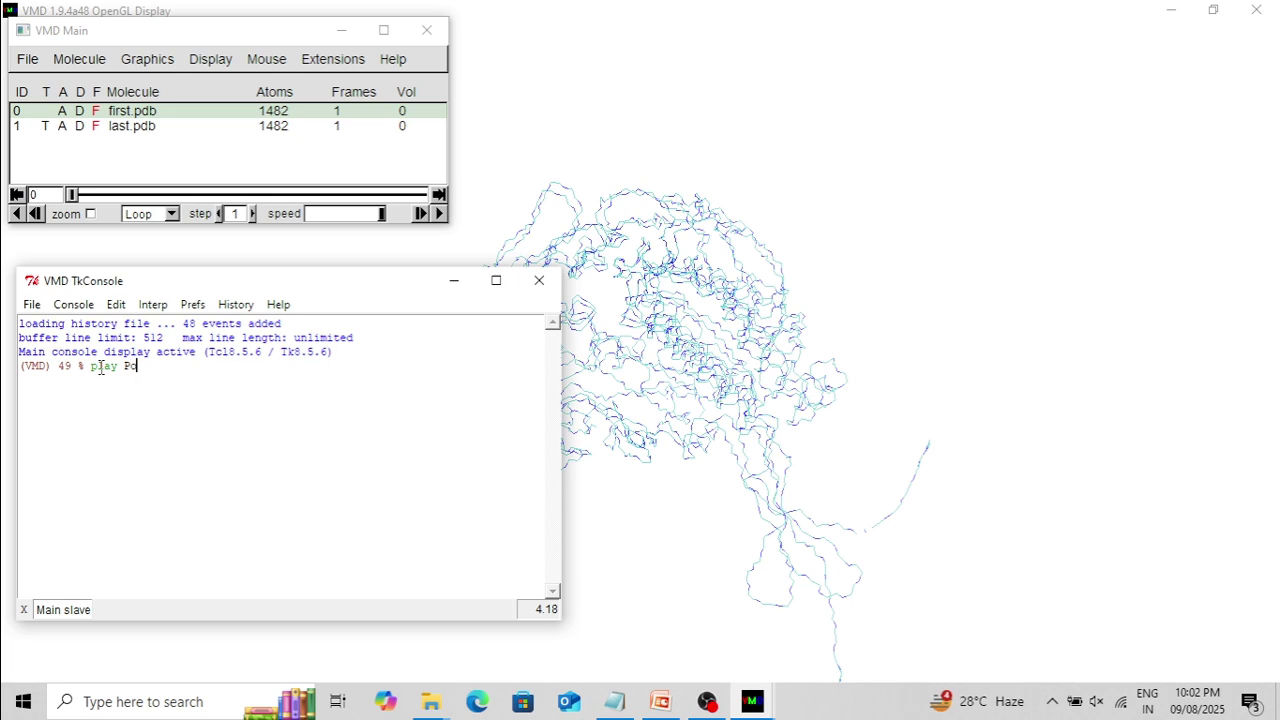
{"action": "type", "text": "rcupineplot.tcl"}
{"action": "key", "text": "Return"}
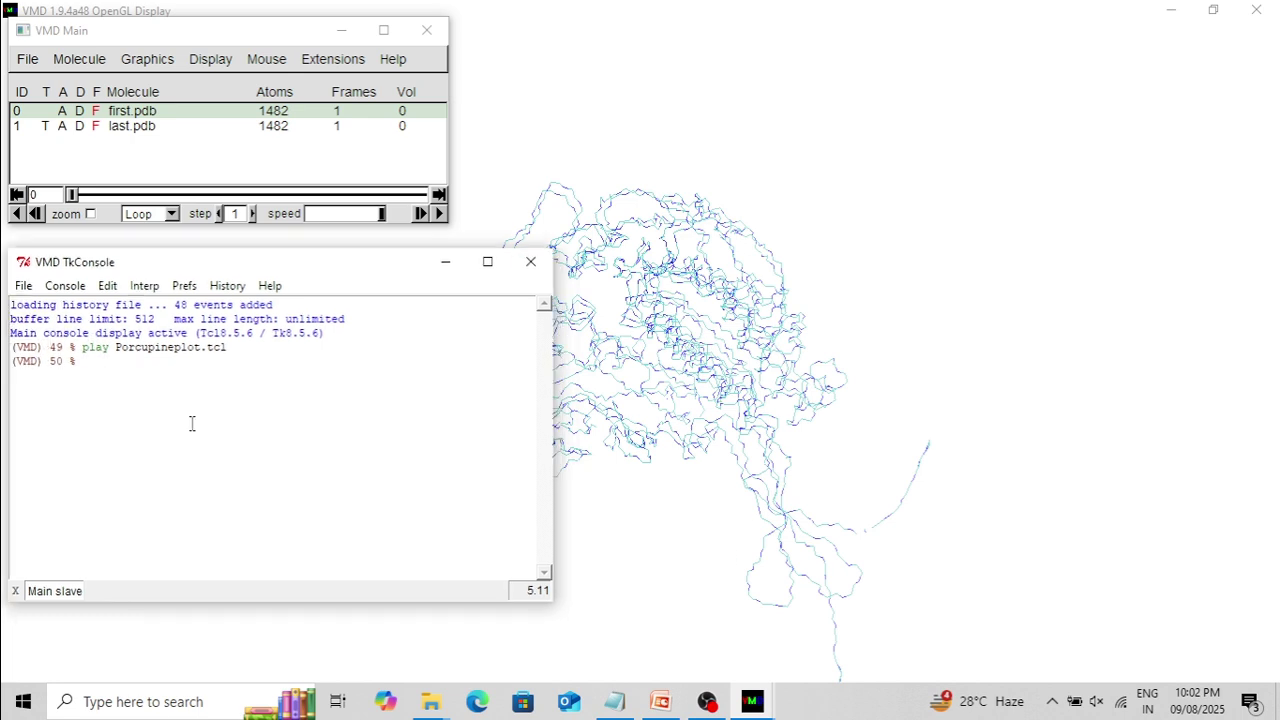
Select the first.pdb molecule and, following the notes, run atomselect 0 "name CA" in the Tk console
{"action": "left_click", "coordinate": [152, 118]}
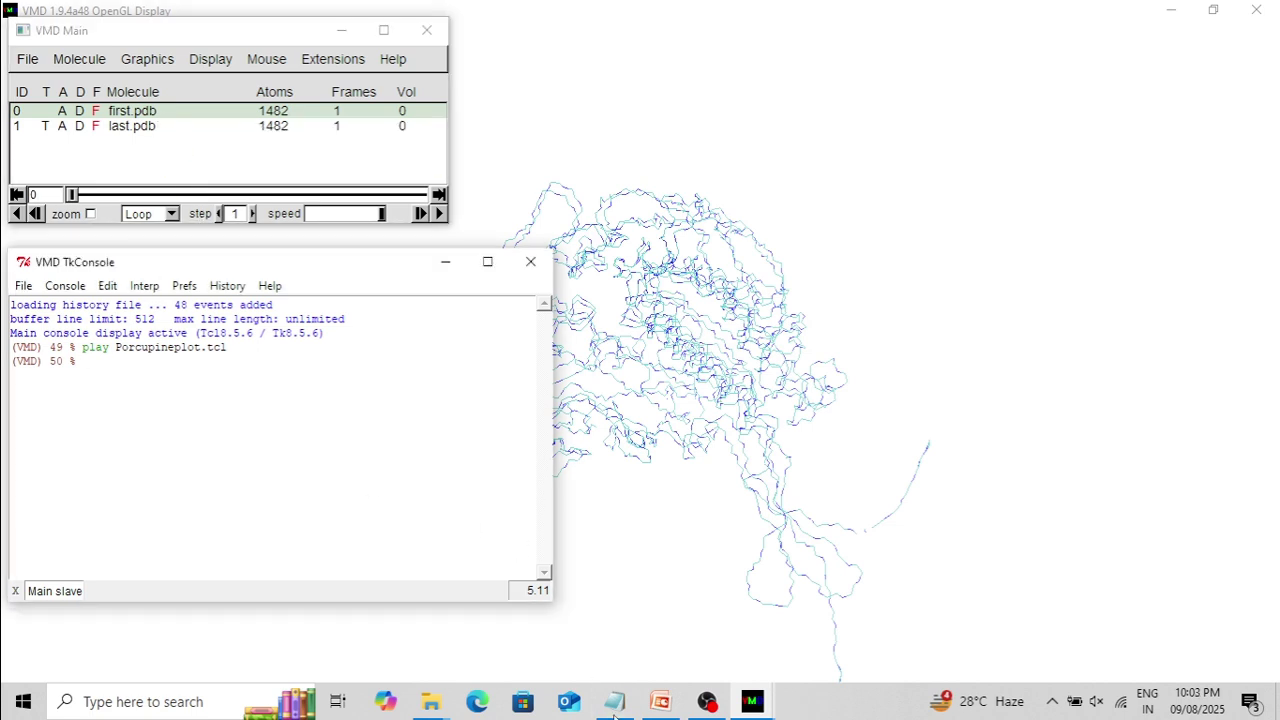
{"action": "left_click", "coordinate": [614, 701]}
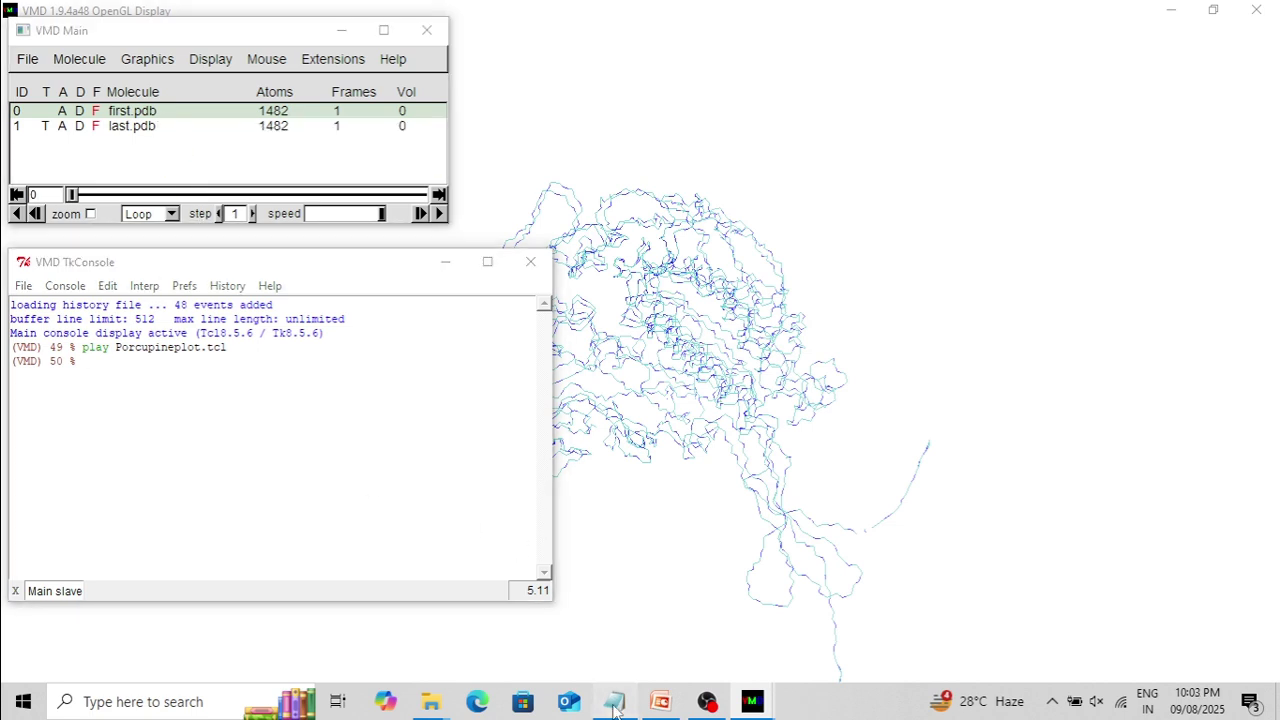
{"action": "left_click", "coordinate": [850, 316]}
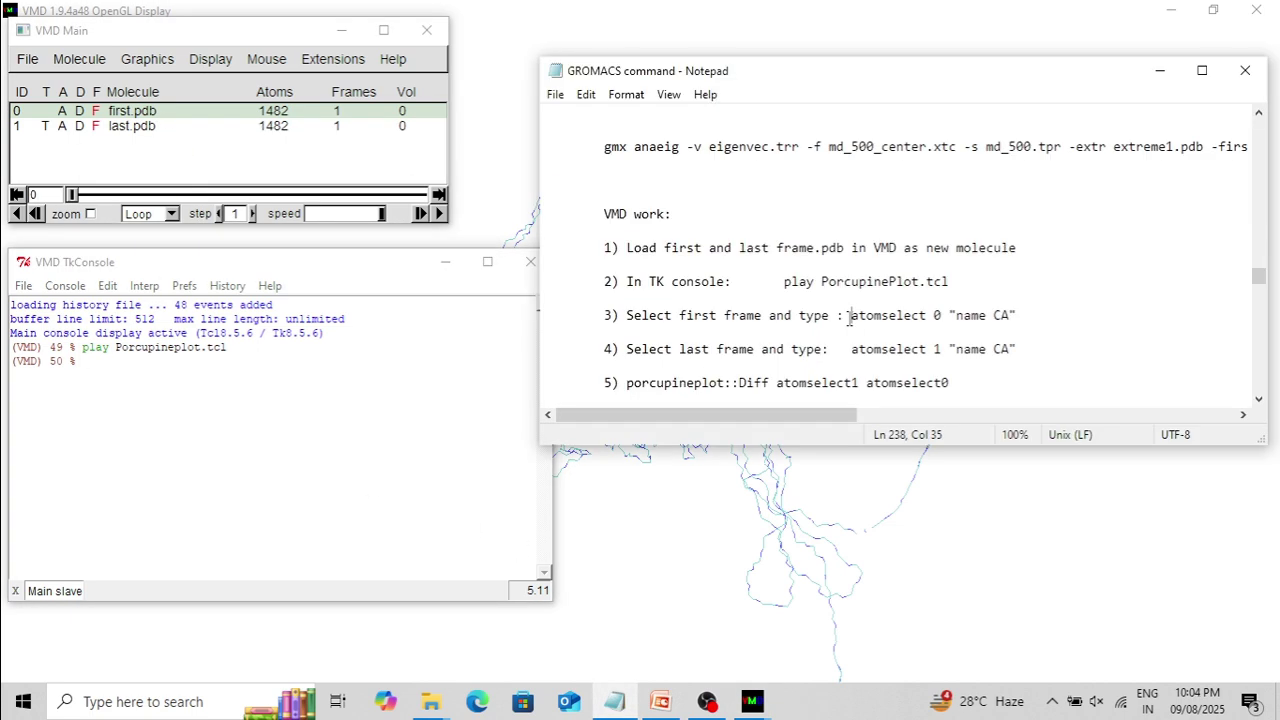
{"action": "left_click_drag", "start_coordinate": [849, 316], "coordinate": [942, 316]}
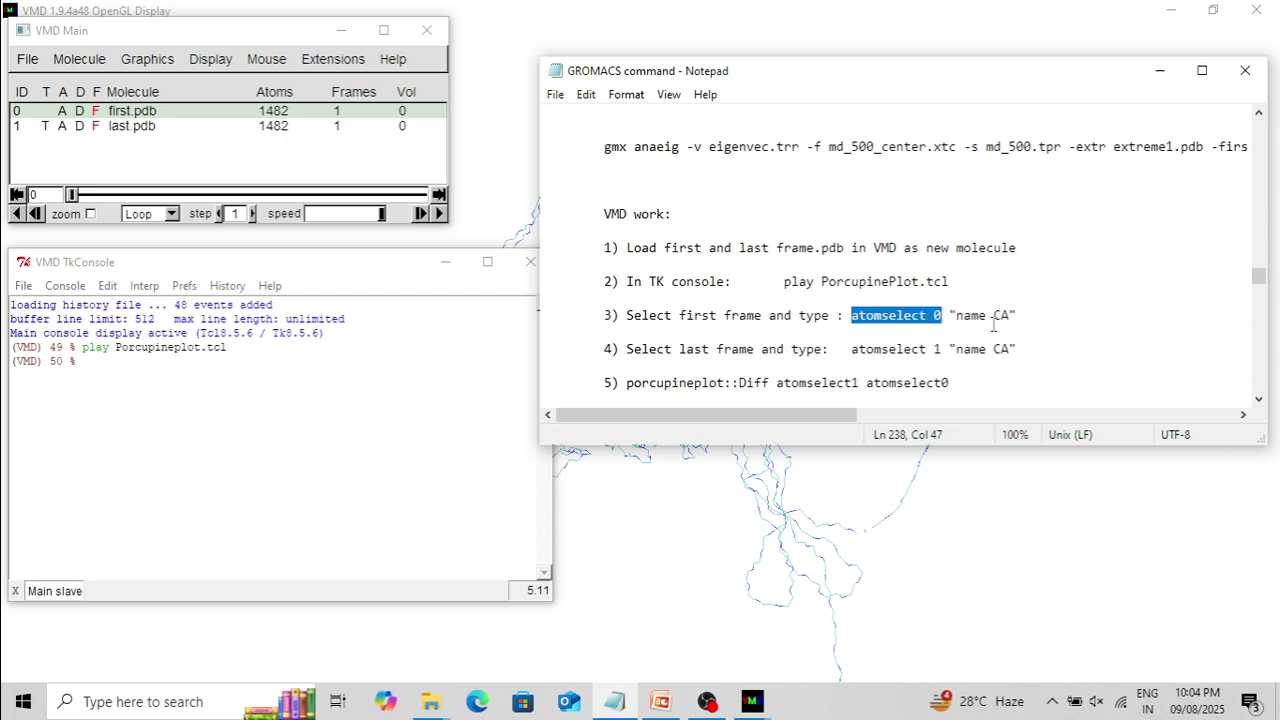
{"action": "left_click", "coordinate": [129, 368]}
{"action": "type", "text": "at"}
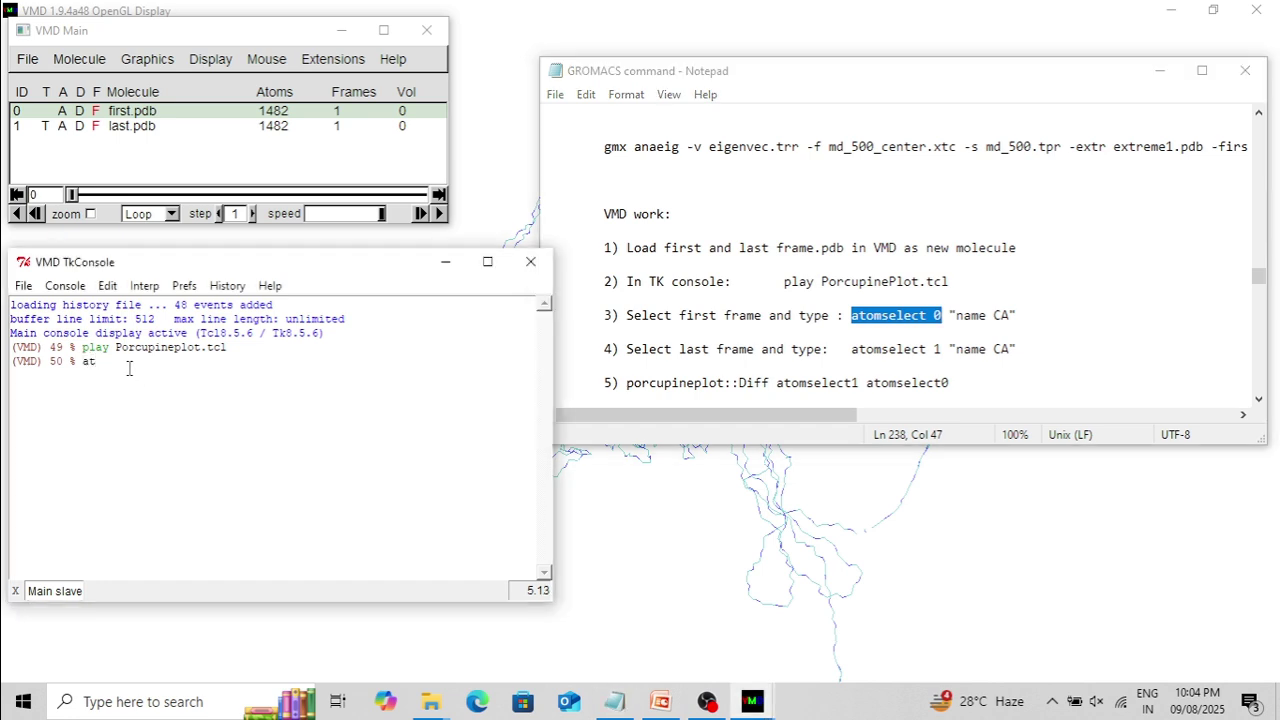
{"action": "type", "text": "omselect 0 \"name CA\""}
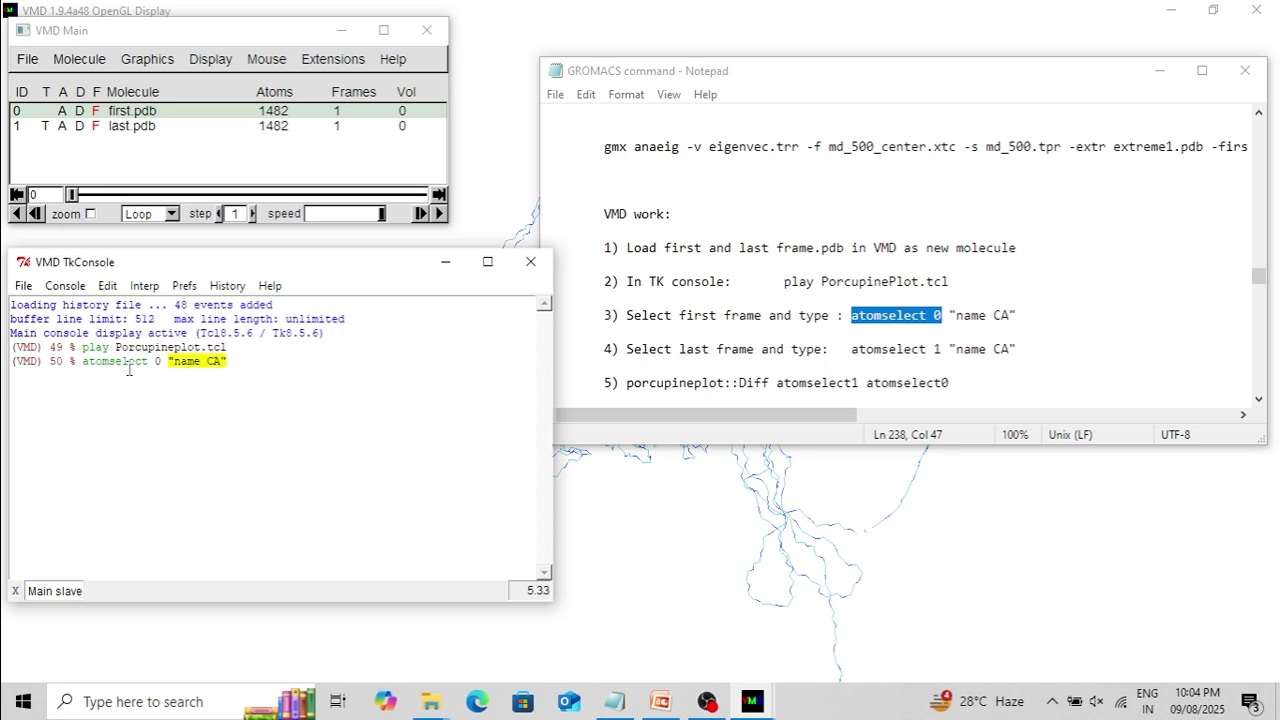
{"action": "key", "text": "Return"}
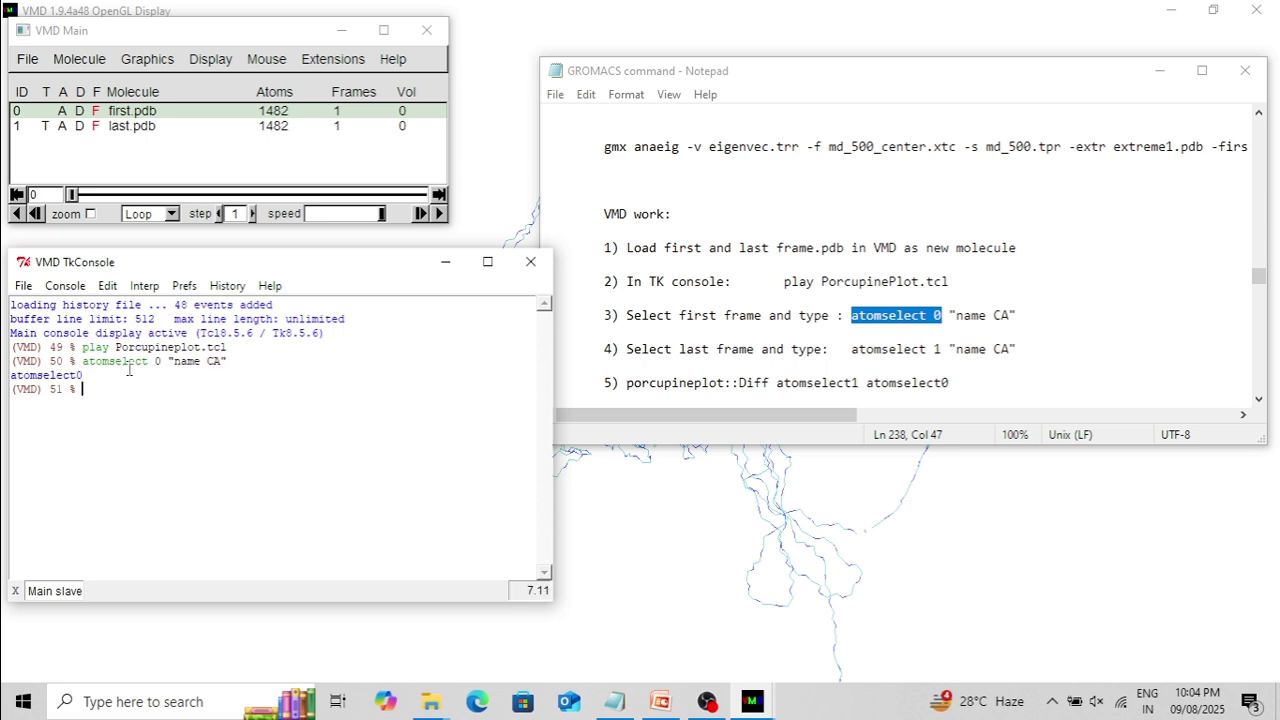
Select the last.pdb molecule and run atomselect 1 "name CA" in the Tk console
{"action": "left_click", "coordinate": [141, 127]}
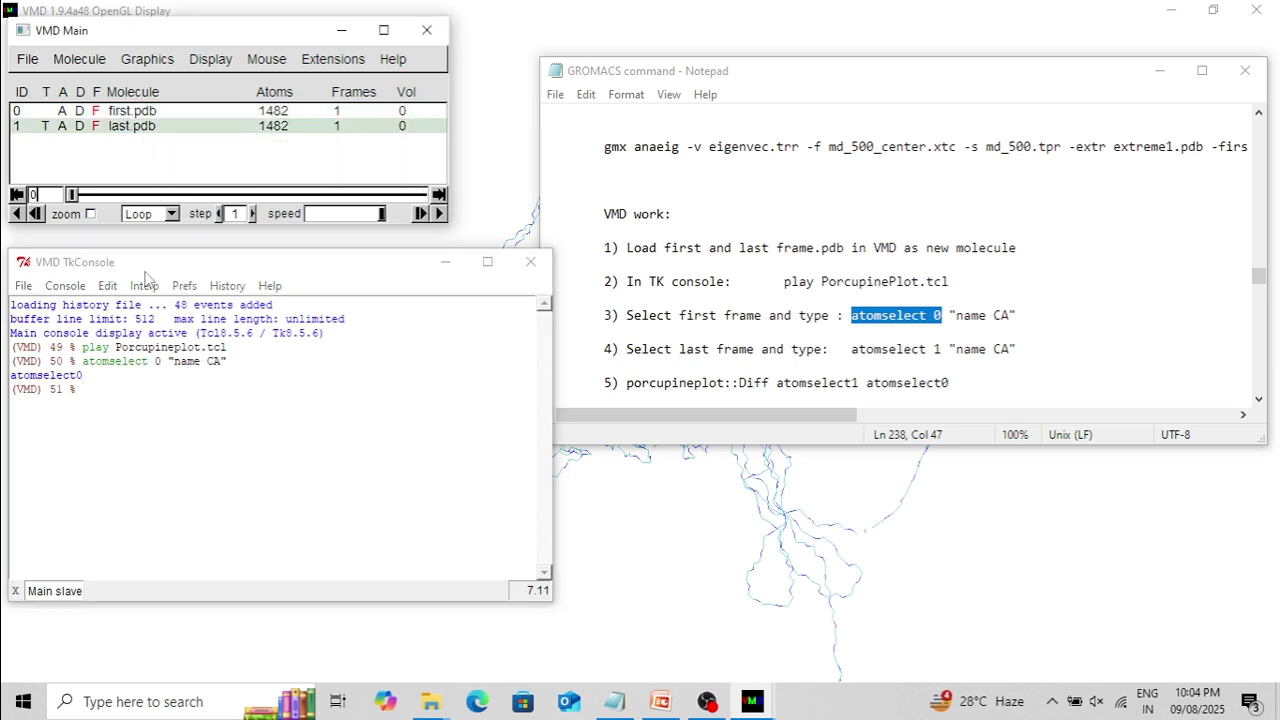
{"action": "left_click", "coordinate": [94, 391]}
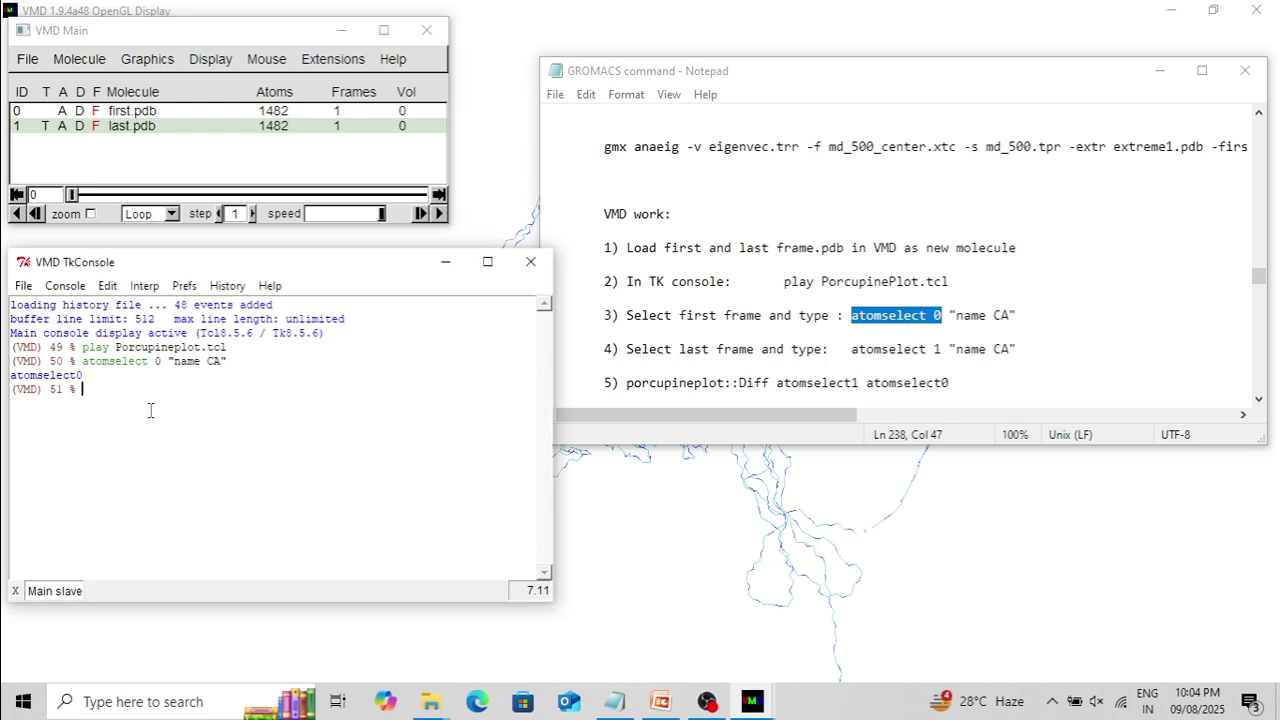
{"action": "type", "text": "atomselect 1 \"name CA"}
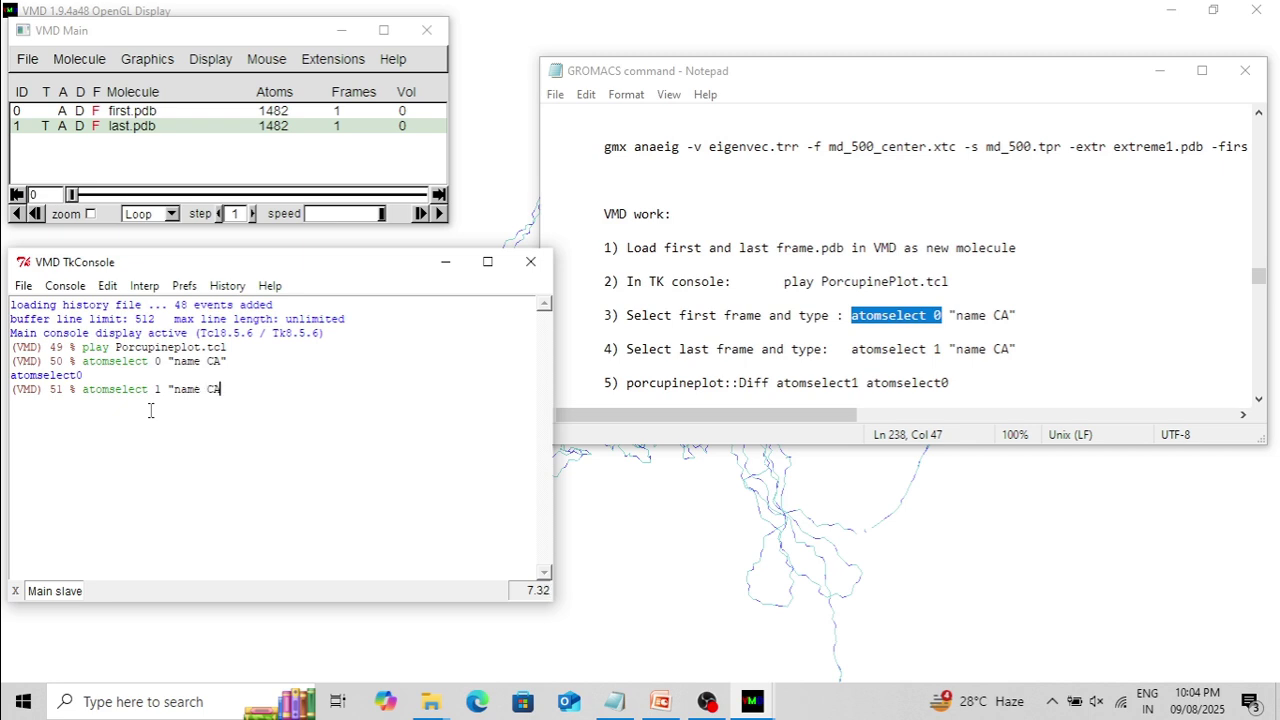
{"action": "type", "text": "\""}
{"action": "key", "text": "Return"}
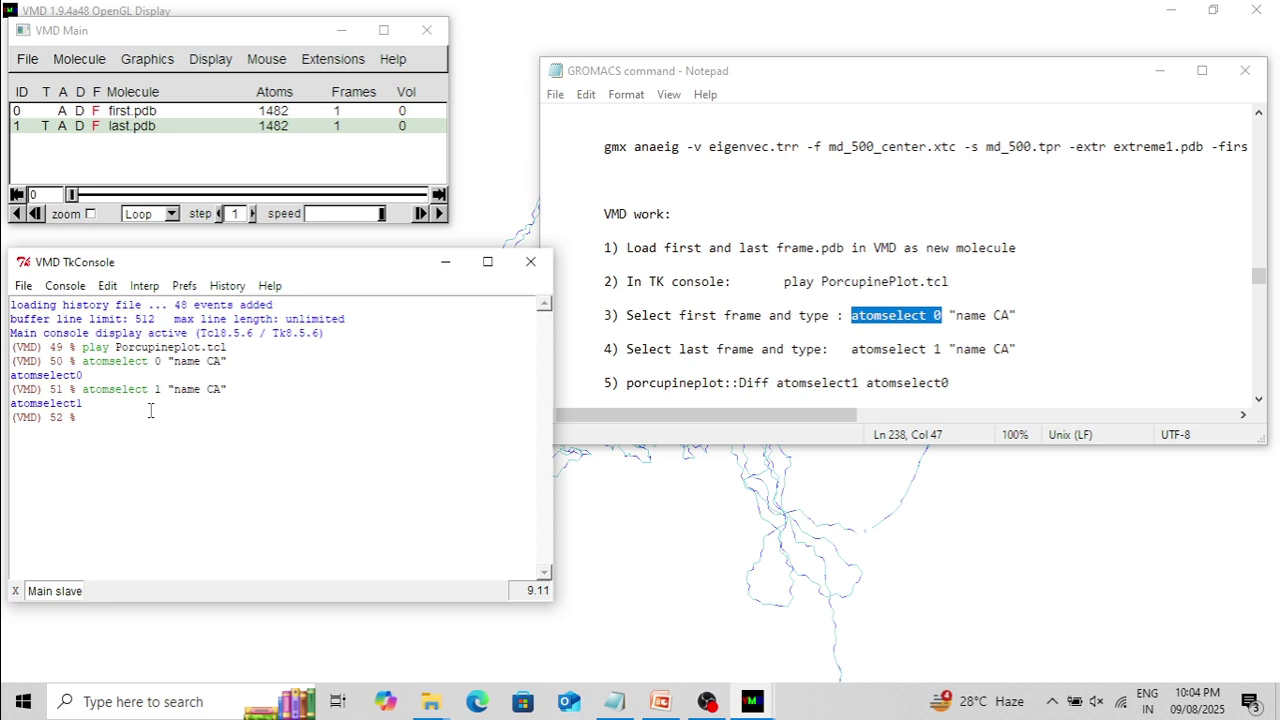
Try to run porcupineplot::Diff atomselect1 atomselcte0 in the Tk console
{"action": "type", "text": "pro"}
{"action": "key", "text": "BackSpace"}
{"action": "type", "text": "orcupineplot::Diff"}
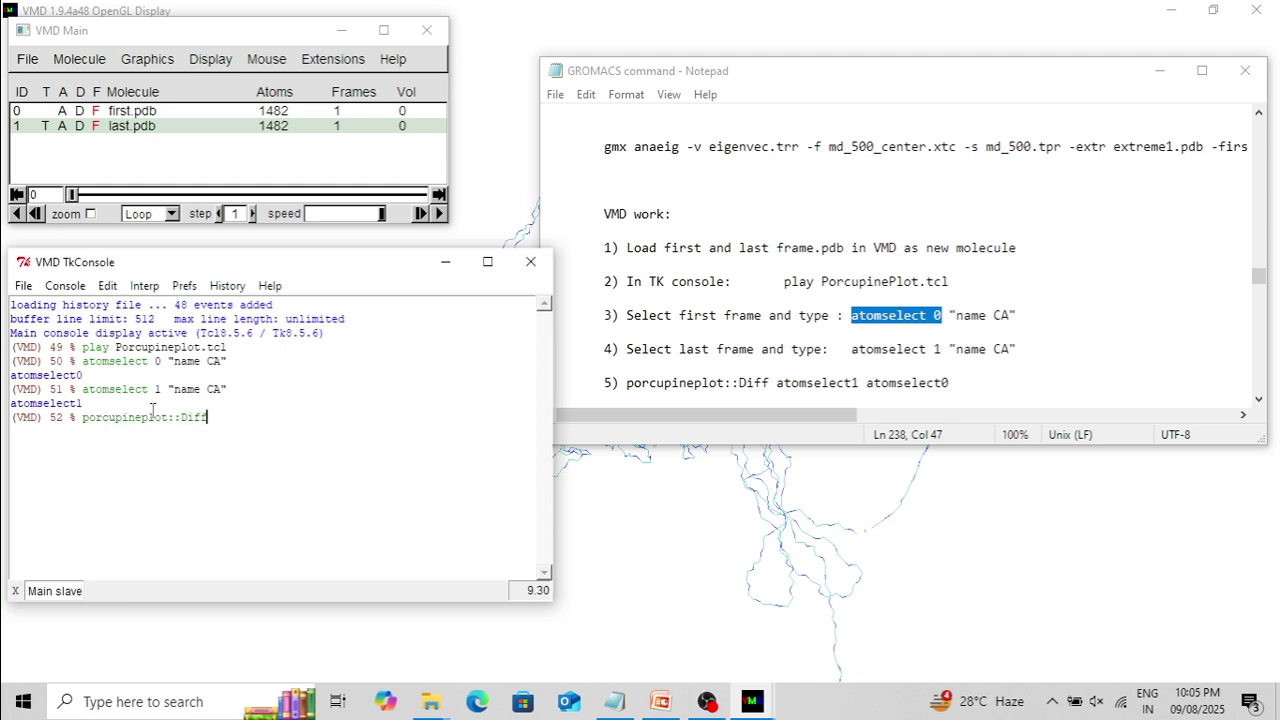
{"action": "type", "text": " atomselect1 atomselct"}
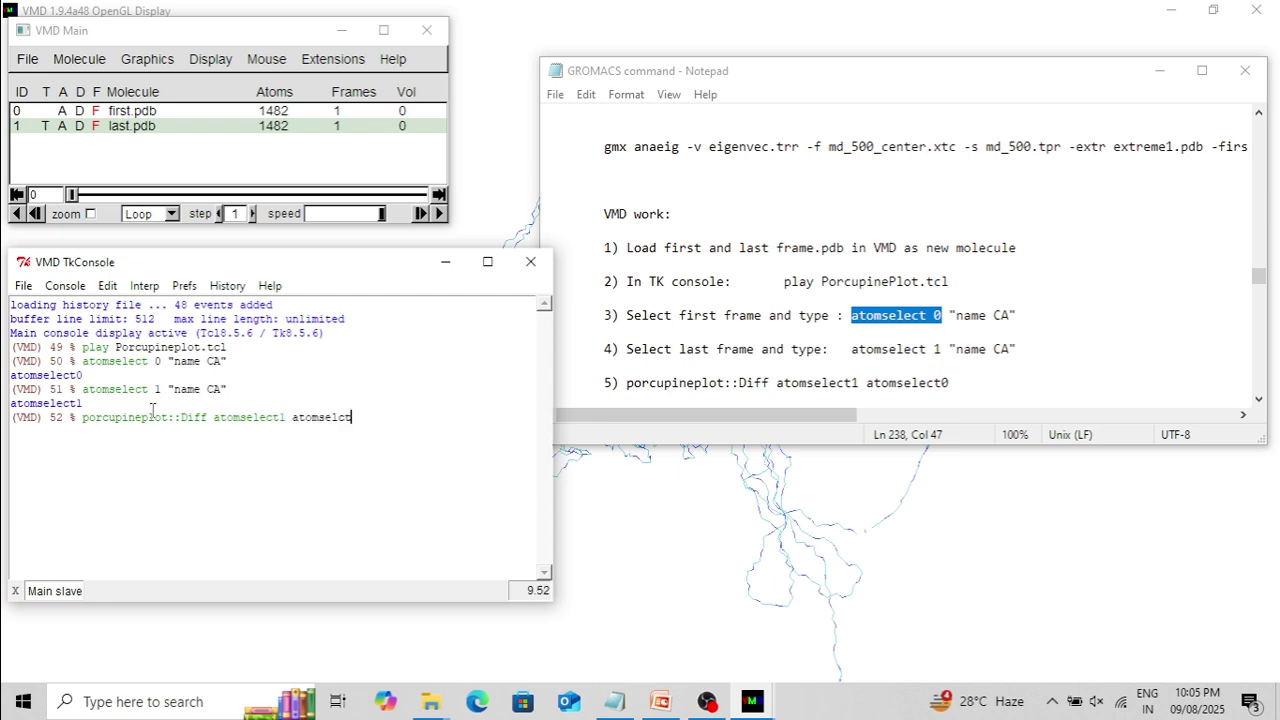
{"action": "type", "text": "e0"}
{"action": "key", "text": "Return"}
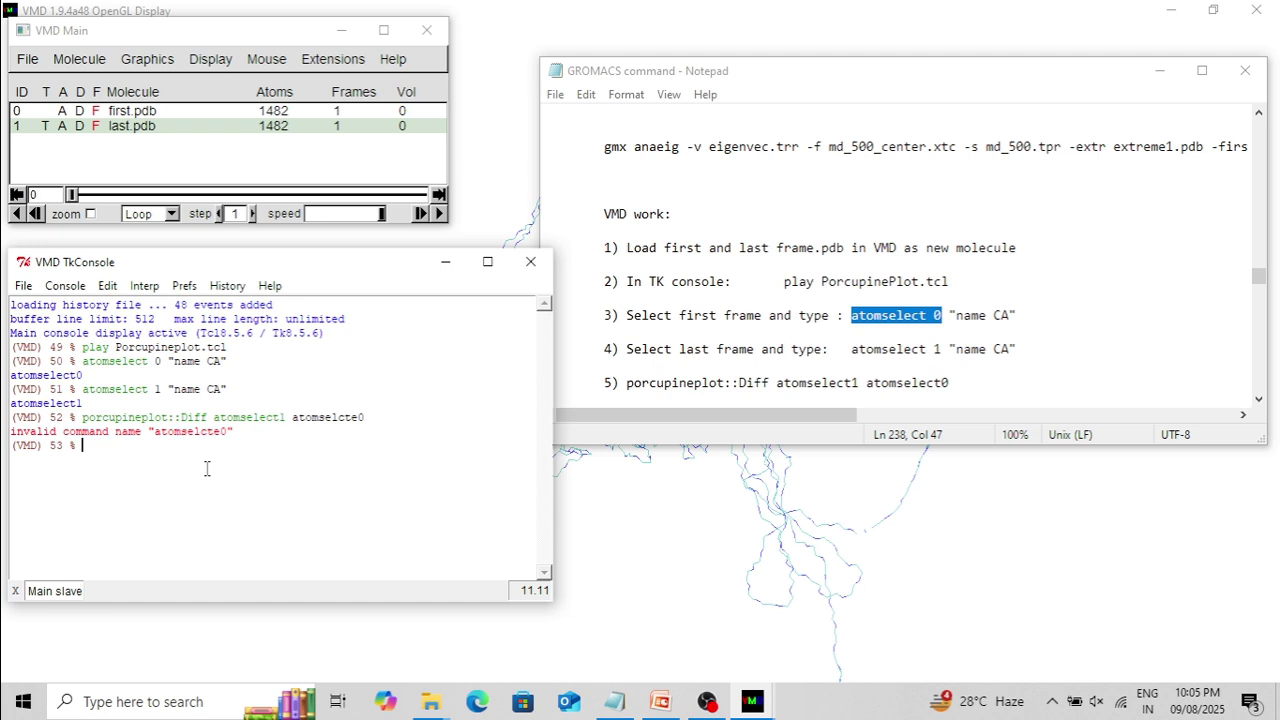
Draw the porcupine plot by running porcupineplot::Diff atomselect1 atomselect0 in the Tk console
{"action": "type", "text": "pro"}
{"action": "key", "text": "BackSpace"}
{"action": "type", "text": "orcupineplot"}
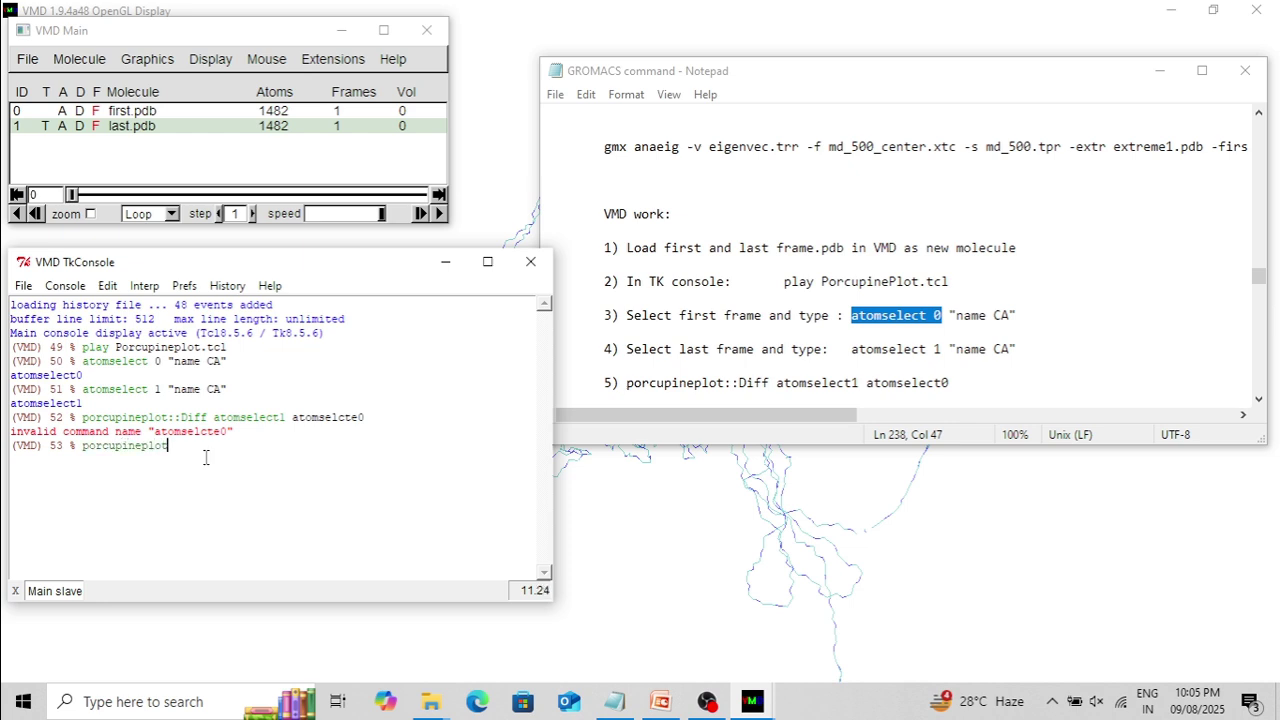
{"action": "type", "text": "::Diff atomselect"}
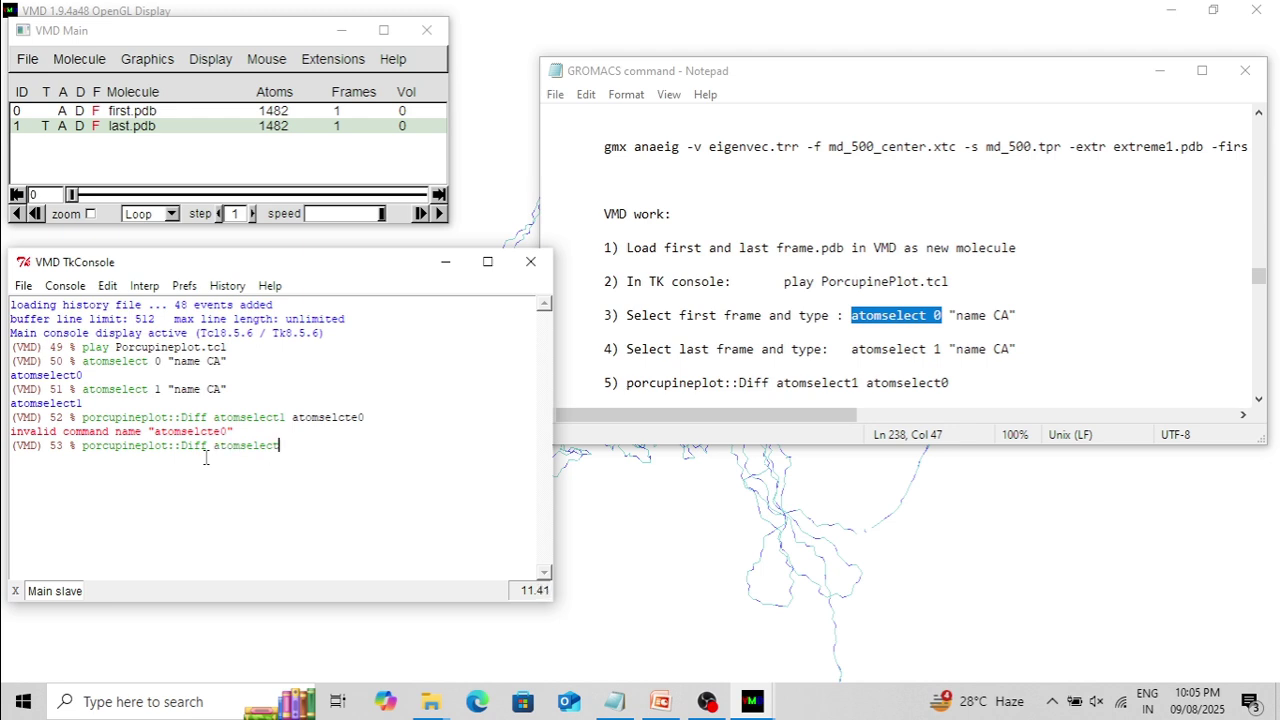
{"action": "type", "text": "1 atomselect0"}
{"action": "key", "text": "Return"}
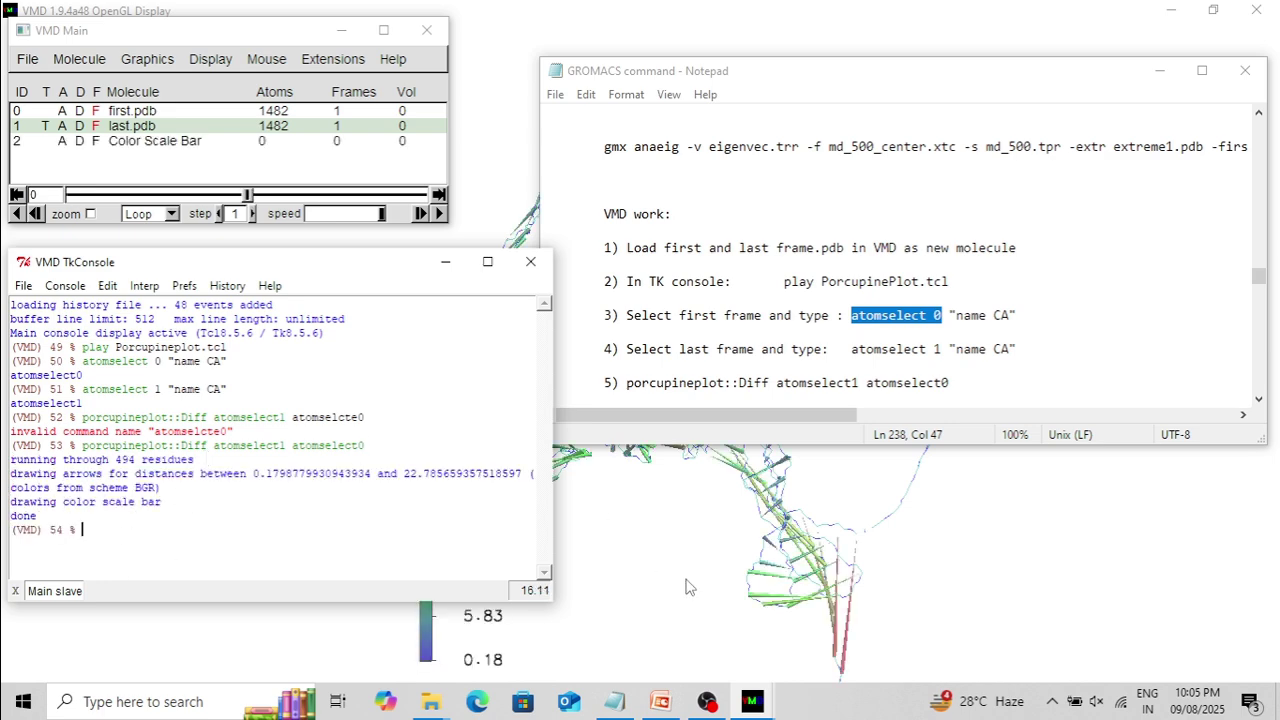
Bring the OpenGL display window forward and rotate the porcupine plot slightly to set its viewing angle
{"action": "left_click", "coordinate": [781, 554]}
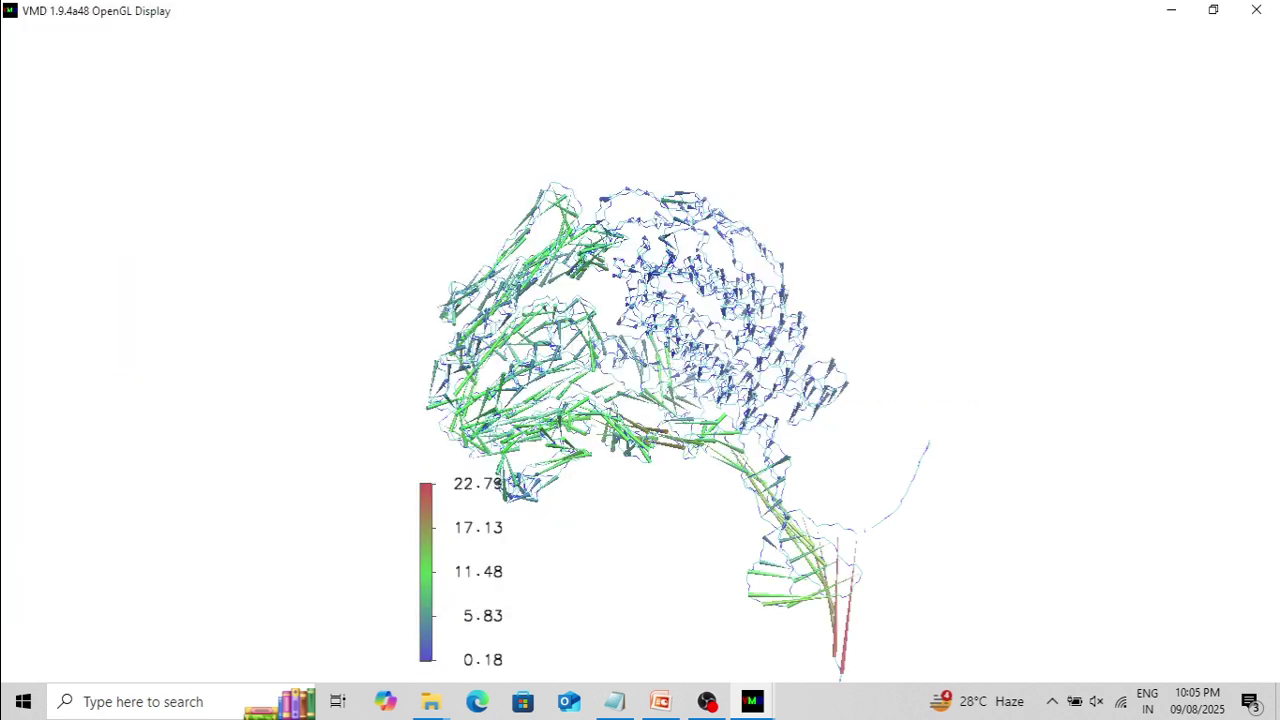
{"action": "mouse_move", "coordinate": [658, 333]}
{"action": "left_mouse_down"}
{"action": "mouse_move", "coordinate": [580, 355]}
{"action": "mouse_move", "coordinate": [608, 289]}
{"action": "mouse_move", "coordinate": [645, 320]}
{"action": "mouse_move", "coordinate": [645, 271]}
{"action": "mouse_move", "coordinate": [632, 320]}
{"action": "mouse_move", "coordinate": [645, 335]}
{"action": "left_mouse_up"}
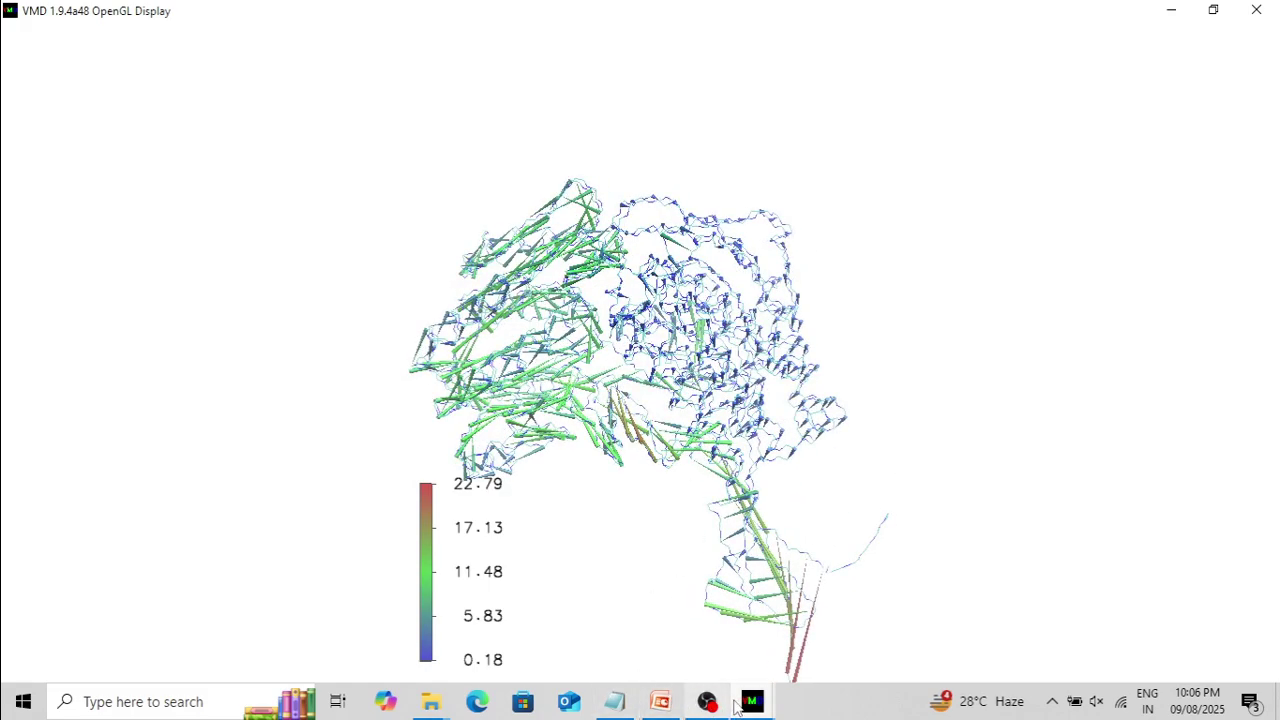
Open the file render controls for the current scene and choose Tachyon as the renderer
{"action": "mouse_move", "coordinate": [752, 701]}
{"action": "left_click", "coordinate": [855, 636]}
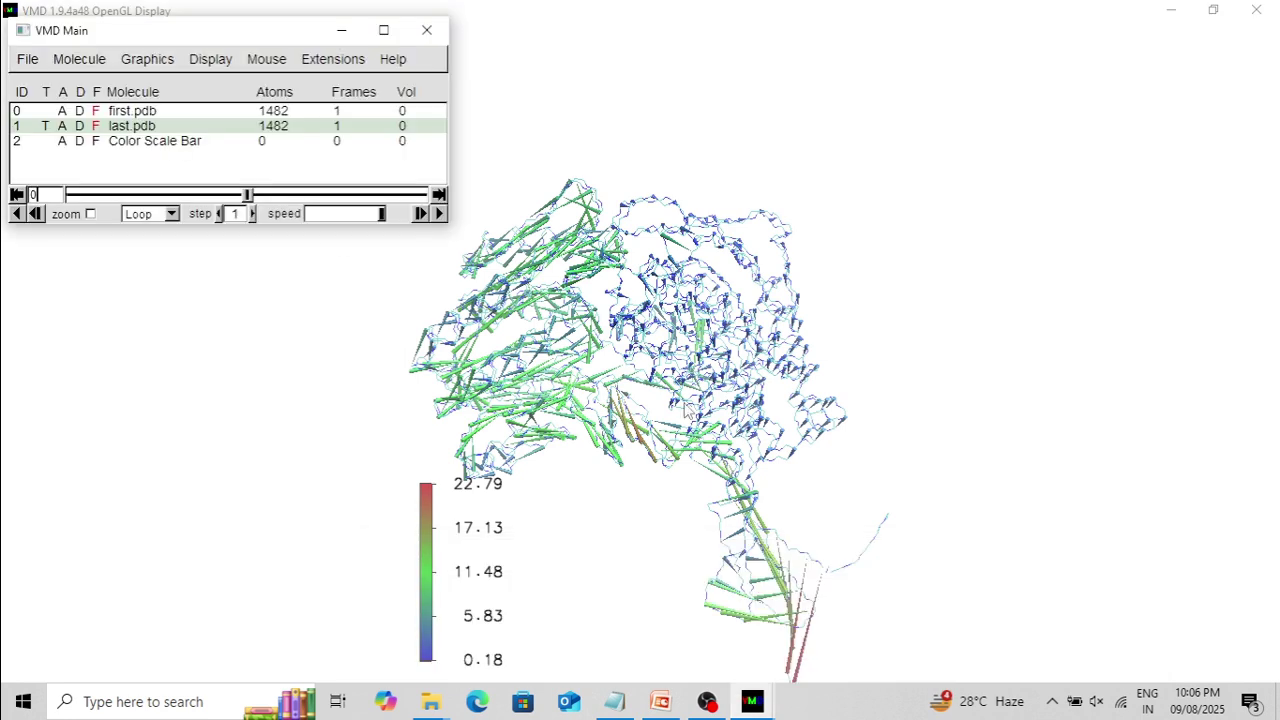
{"action": "left_click_drag", "start_coordinate": [234, 34], "coordinate": [237, 20]}
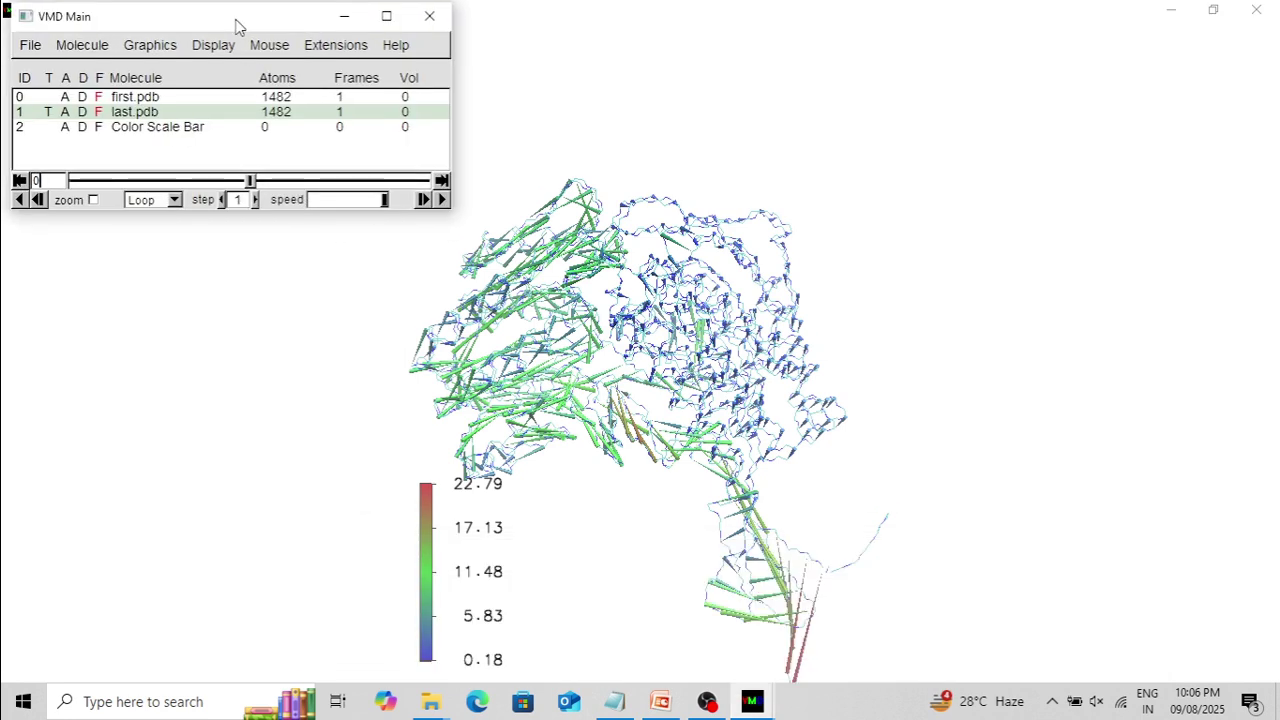
{"action": "left_click", "coordinate": [30, 46]}
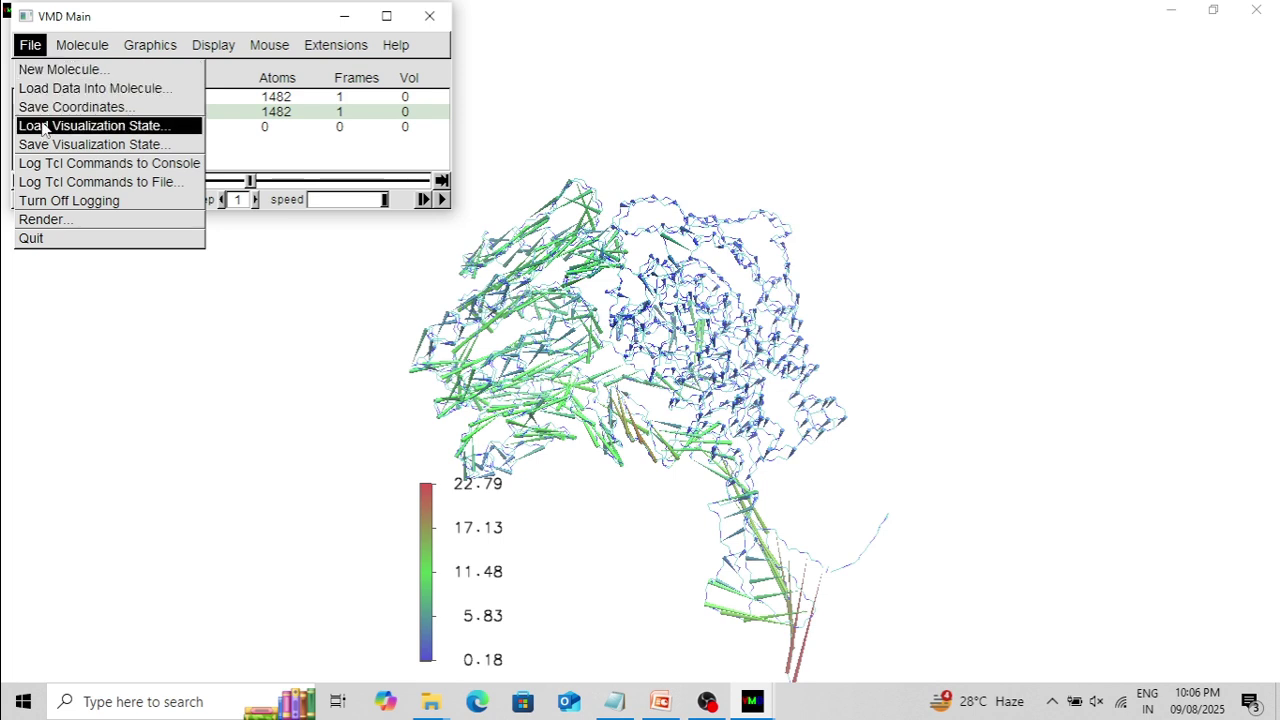
{"action": "left_click", "coordinate": [47, 222]}
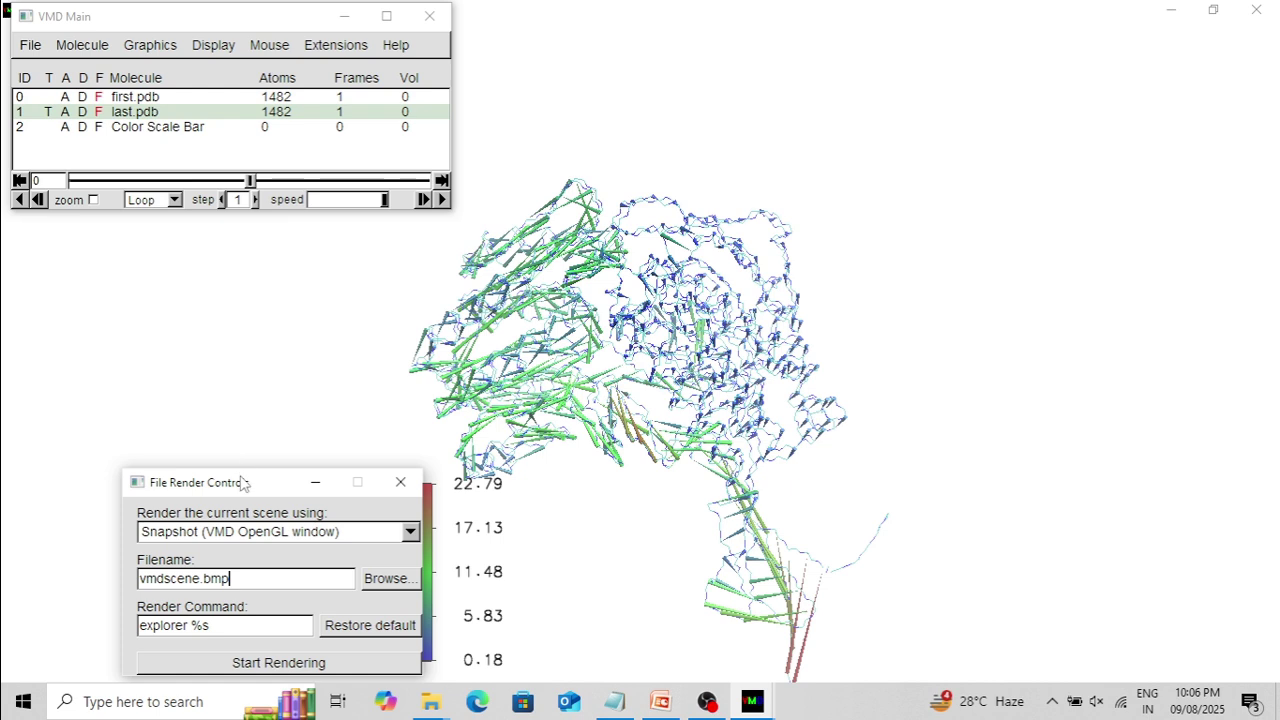
{"action": "left_click_drag", "start_coordinate": [242, 484], "coordinate": [115, 245]}
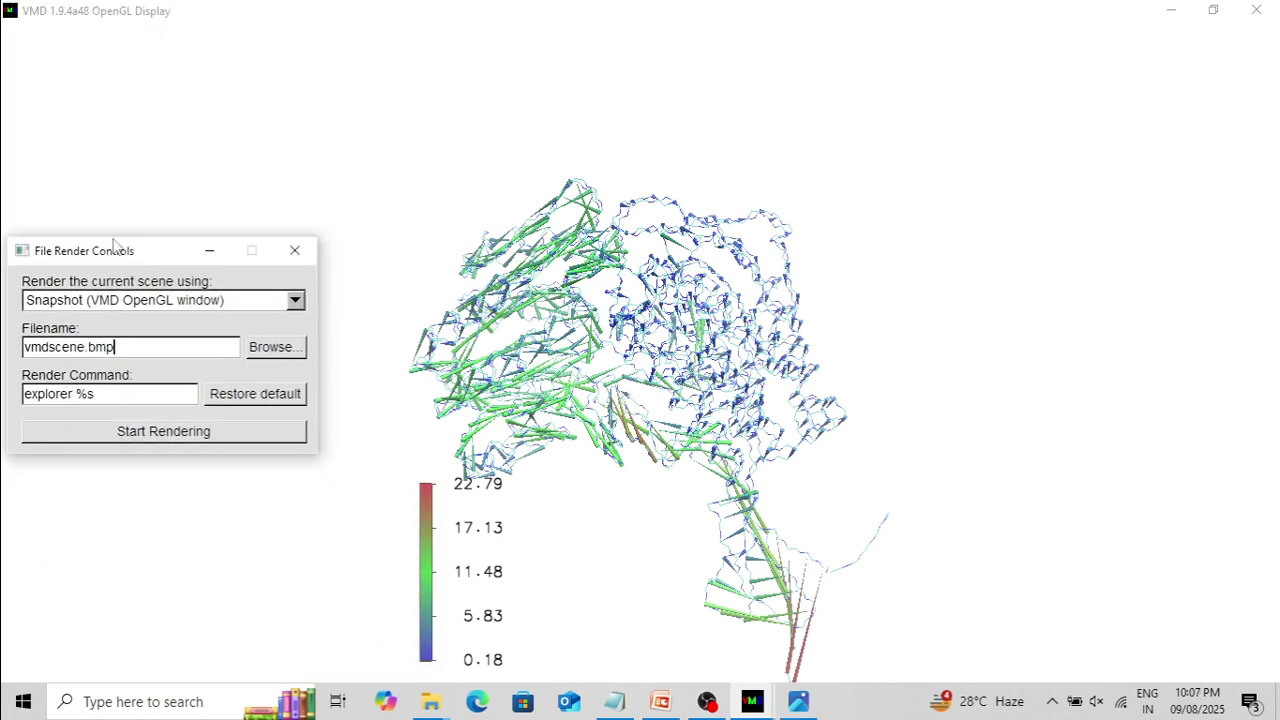
{"action": "left_click", "coordinate": [295, 300]}
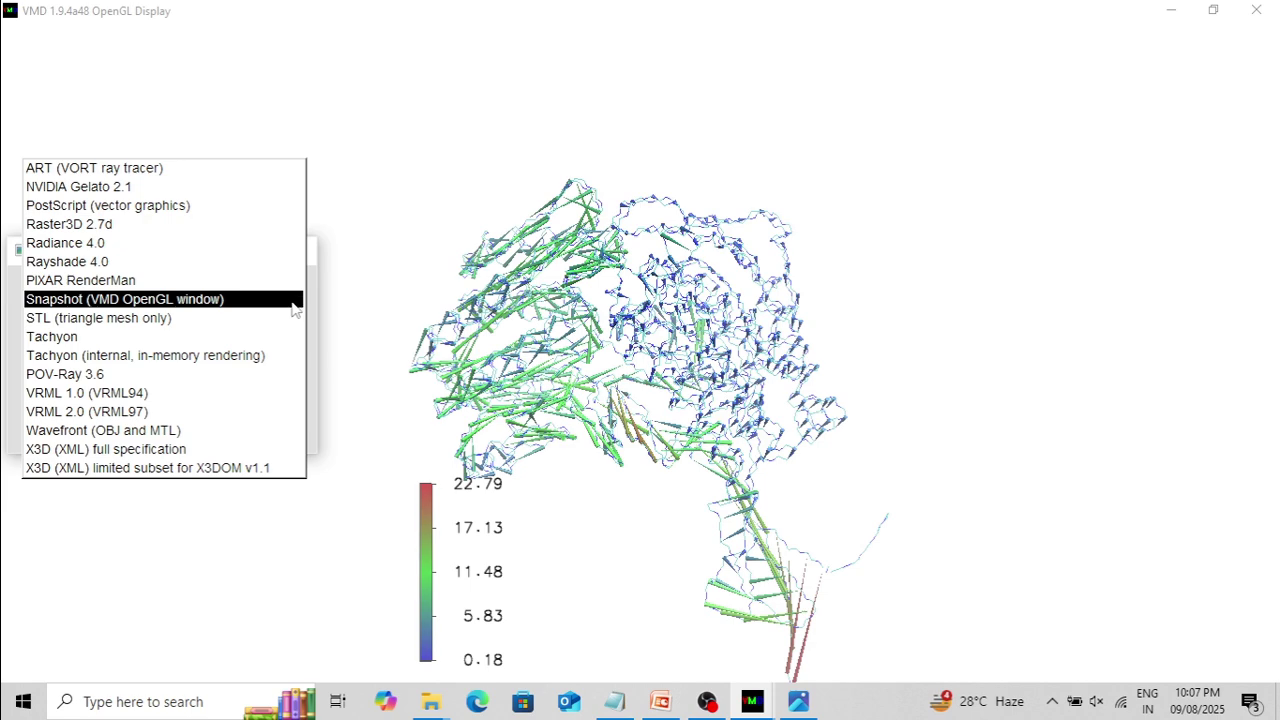
{"action": "left_click", "coordinate": [78, 336]}
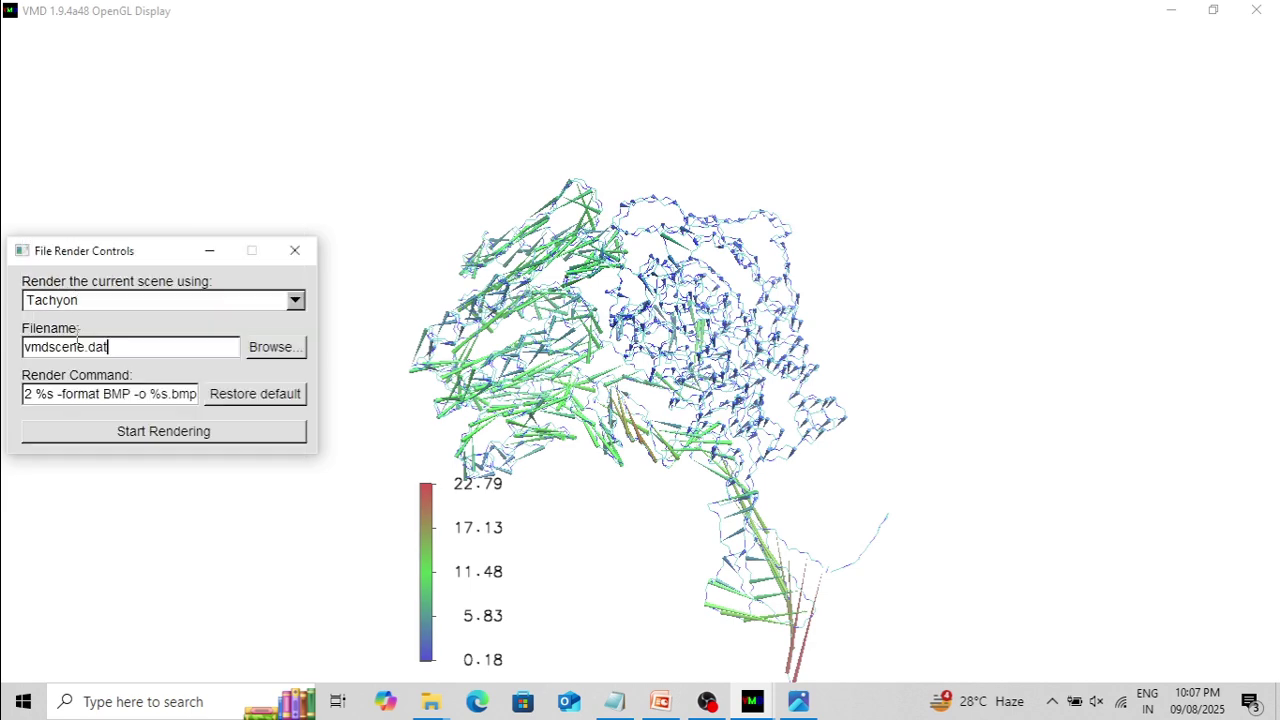
Set the rendering output file to plot.bmp in the Tutorial folder on the desktop
{"action": "left_click", "coordinate": [277, 347]}
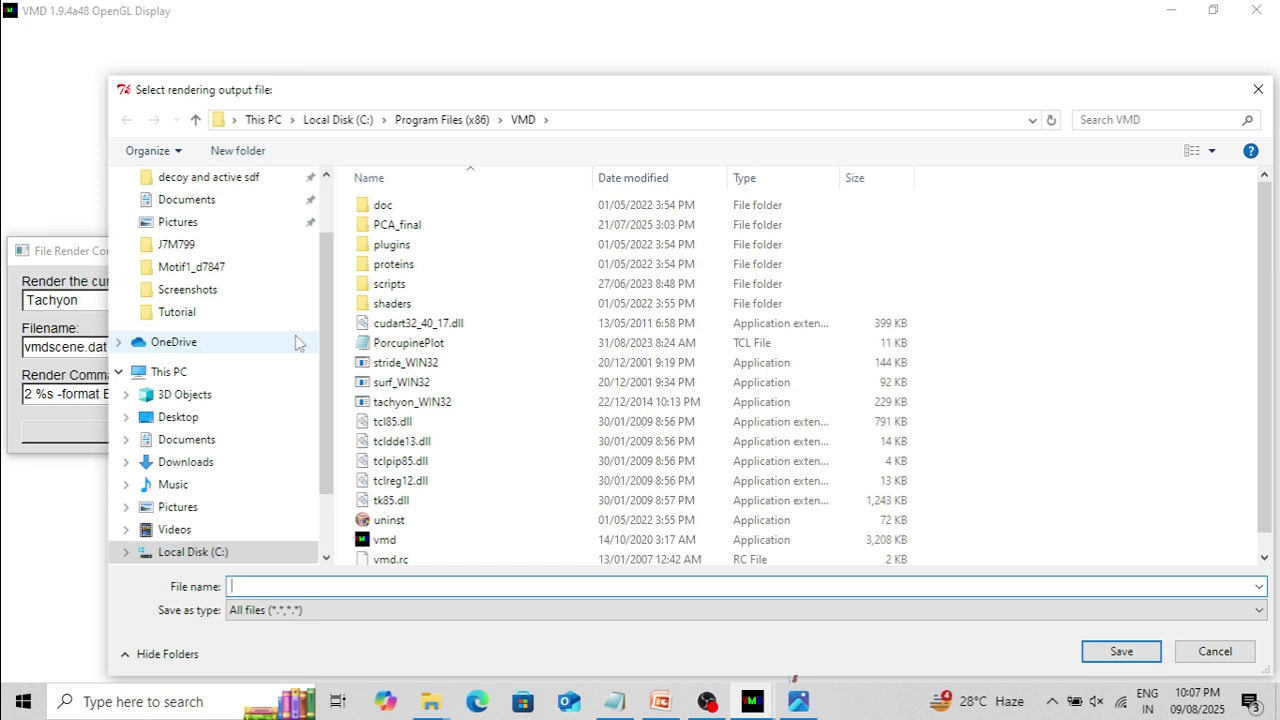
{"action": "left_click_drag", "start_coordinate": [323, 292], "coordinate": [320, 212]}
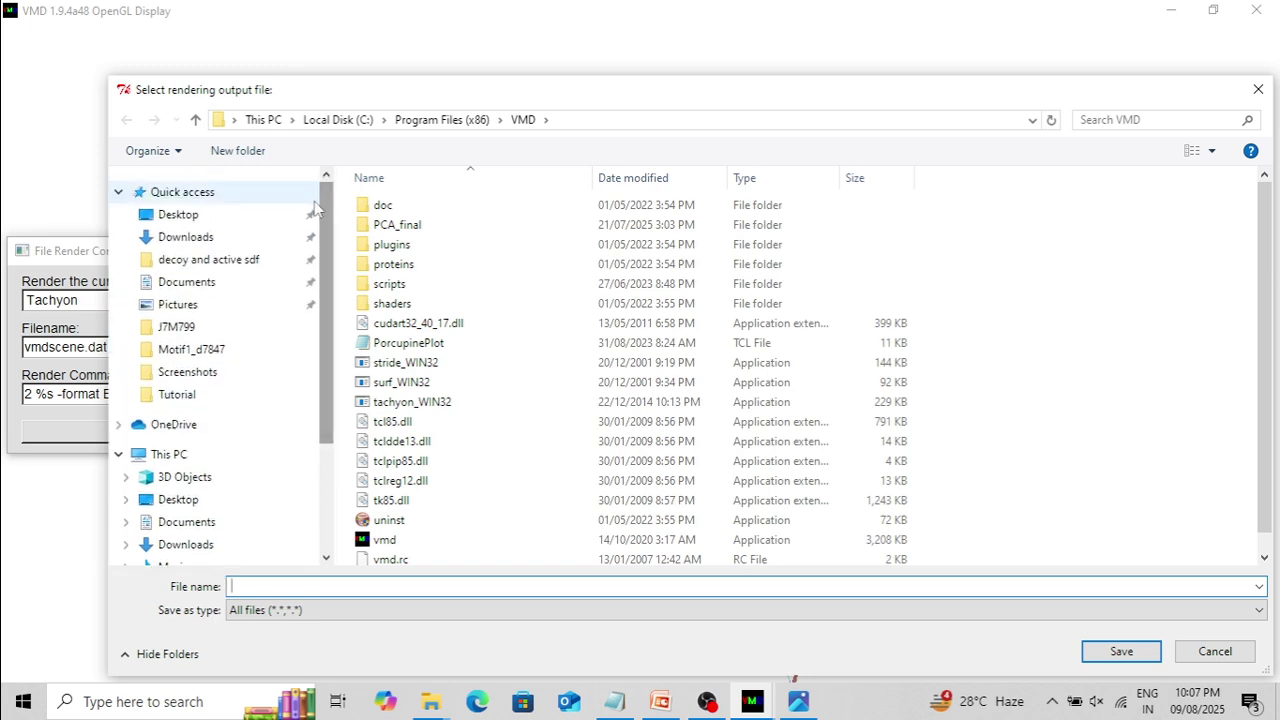
{"action": "left_click", "coordinate": [205, 395]}
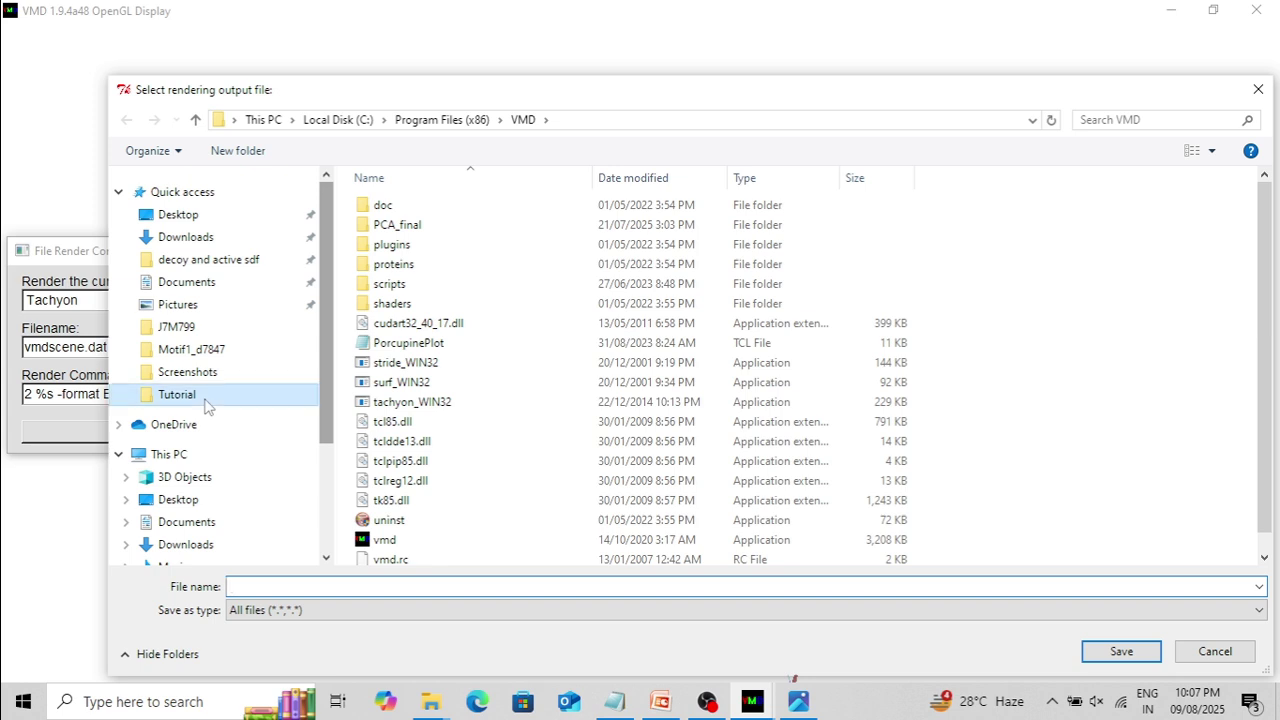
{"action": "left_click", "coordinate": [259, 586]}
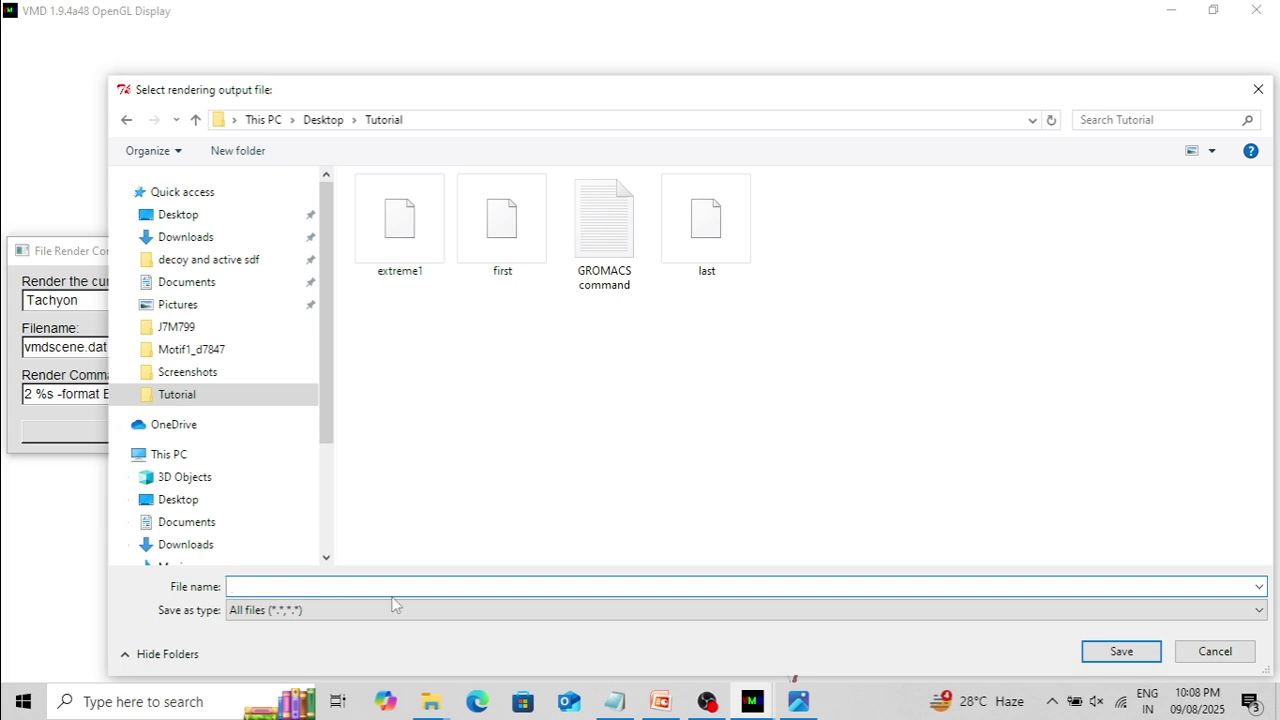
{"action": "type", "text": "plot.bmp"}
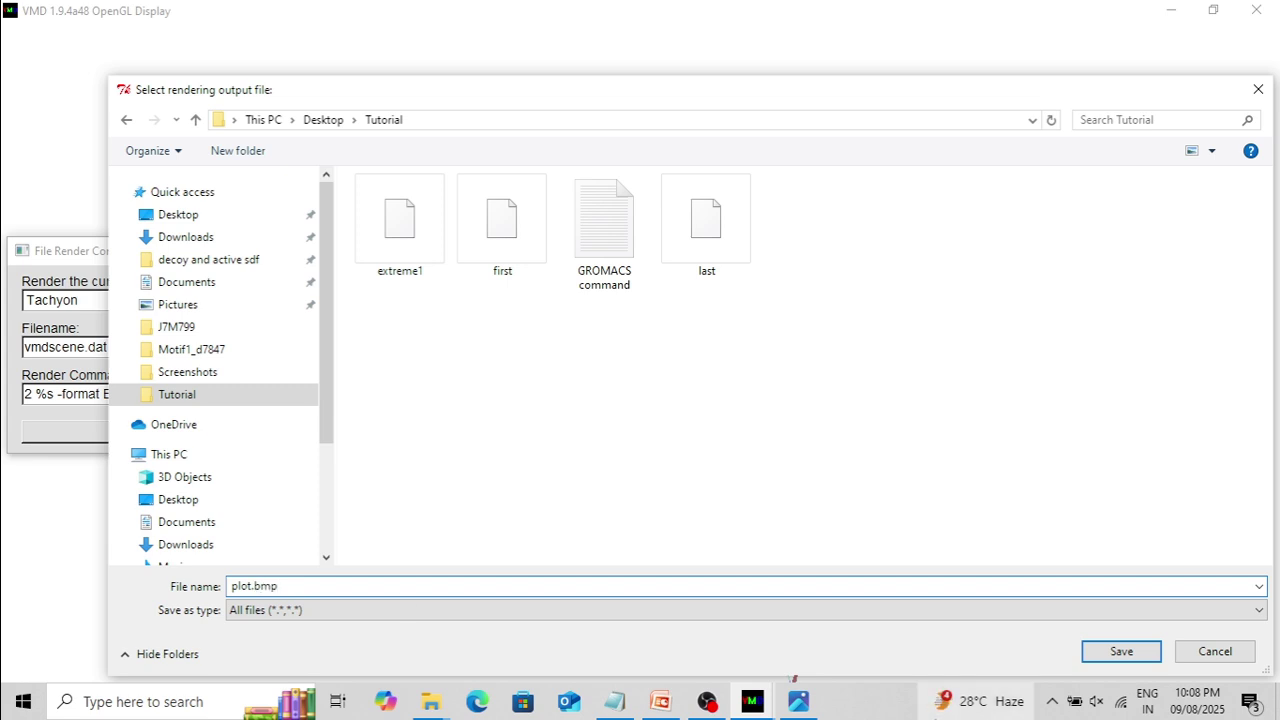
{"action": "left_click", "coordinate": [1121, 651]}
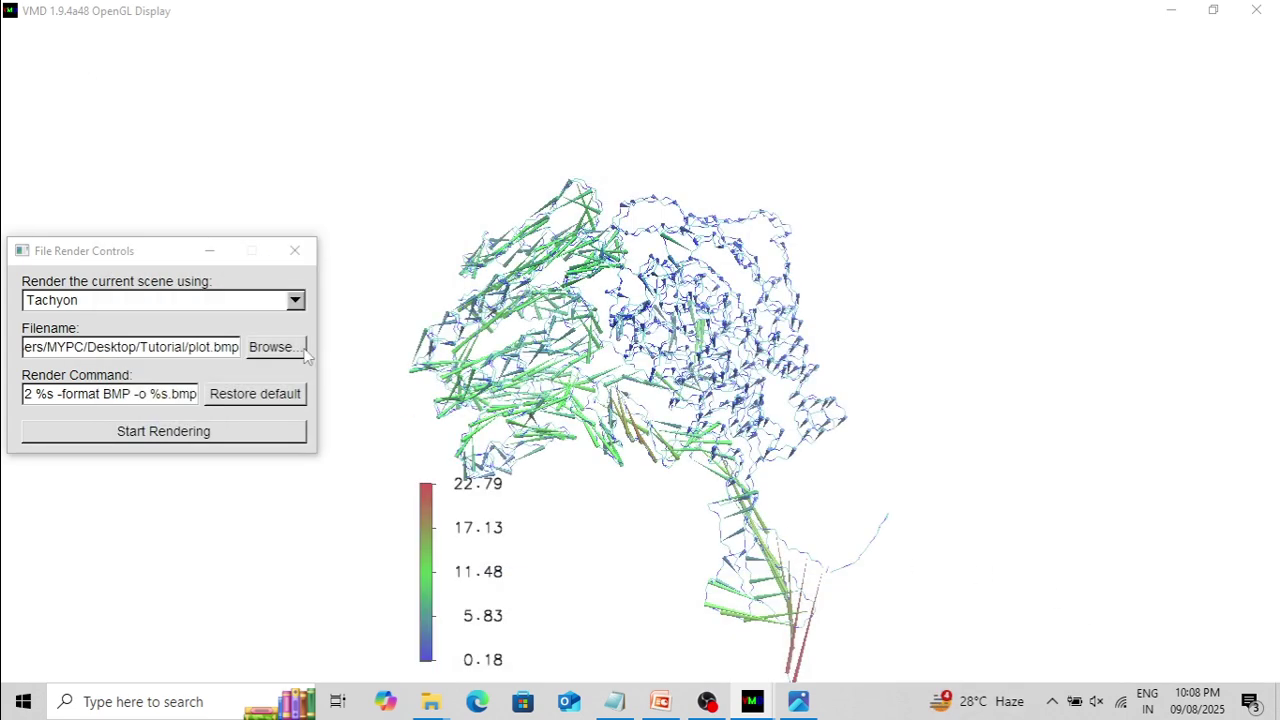
Add -res 4000 2000 before the -o option in the render command and start rendering
{"action": "left_click_drag", "start_coordinate": [153, 252], "coordinate": [170, 183]}
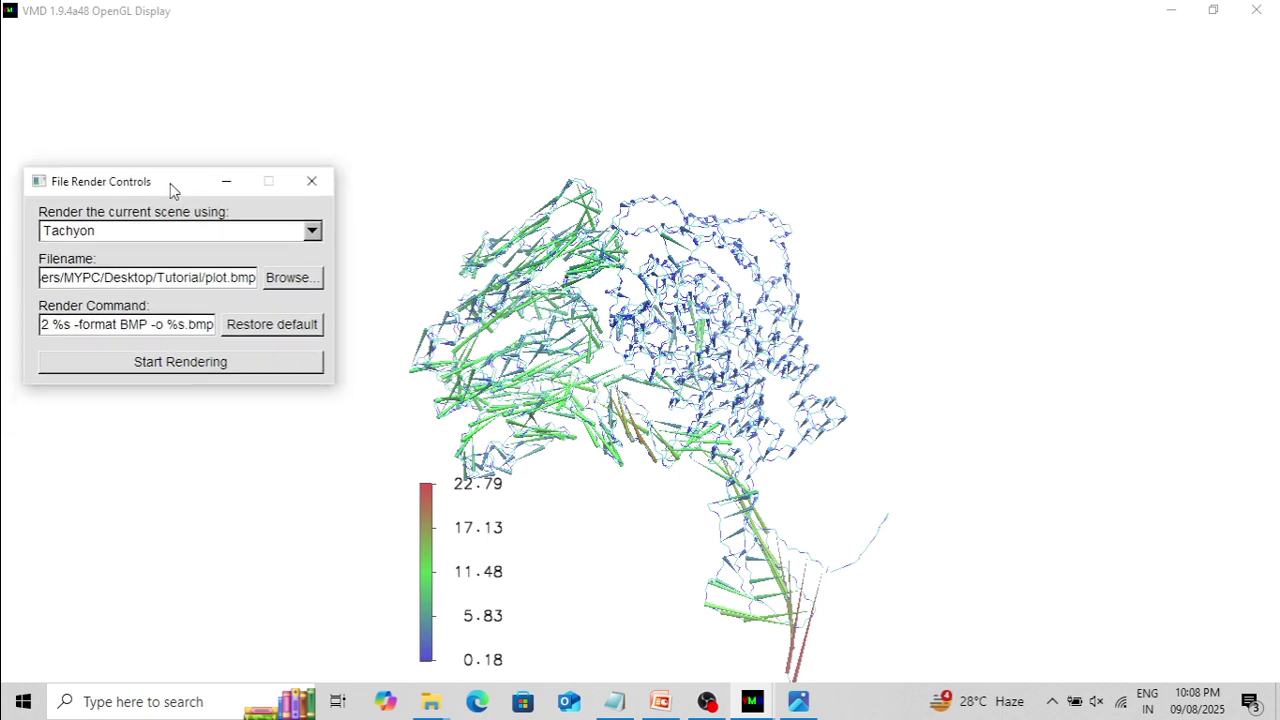
{"action": "left_click", "coordinate": [151, 324]}
{"action": "type", "text": "-res 4000 2000 -"}
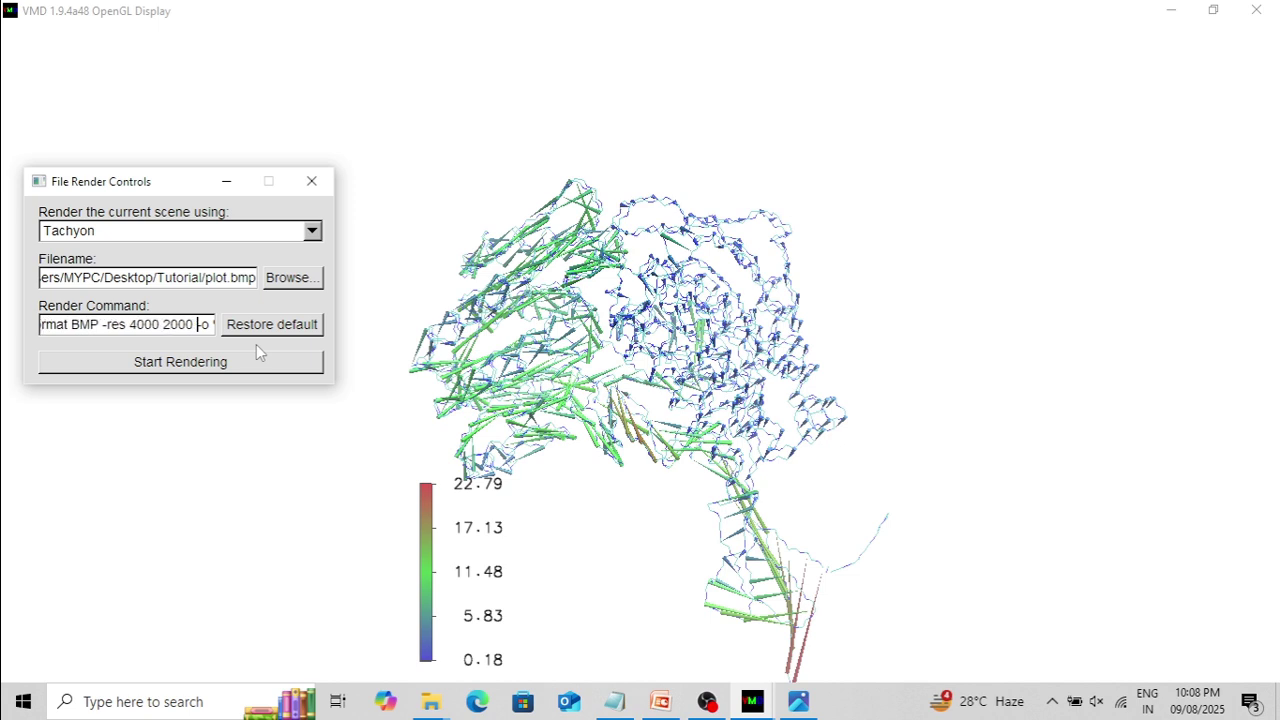
{"action": "left_click_drag", "start_coordinate": [169, 181], "coordinate": [159, 50]}
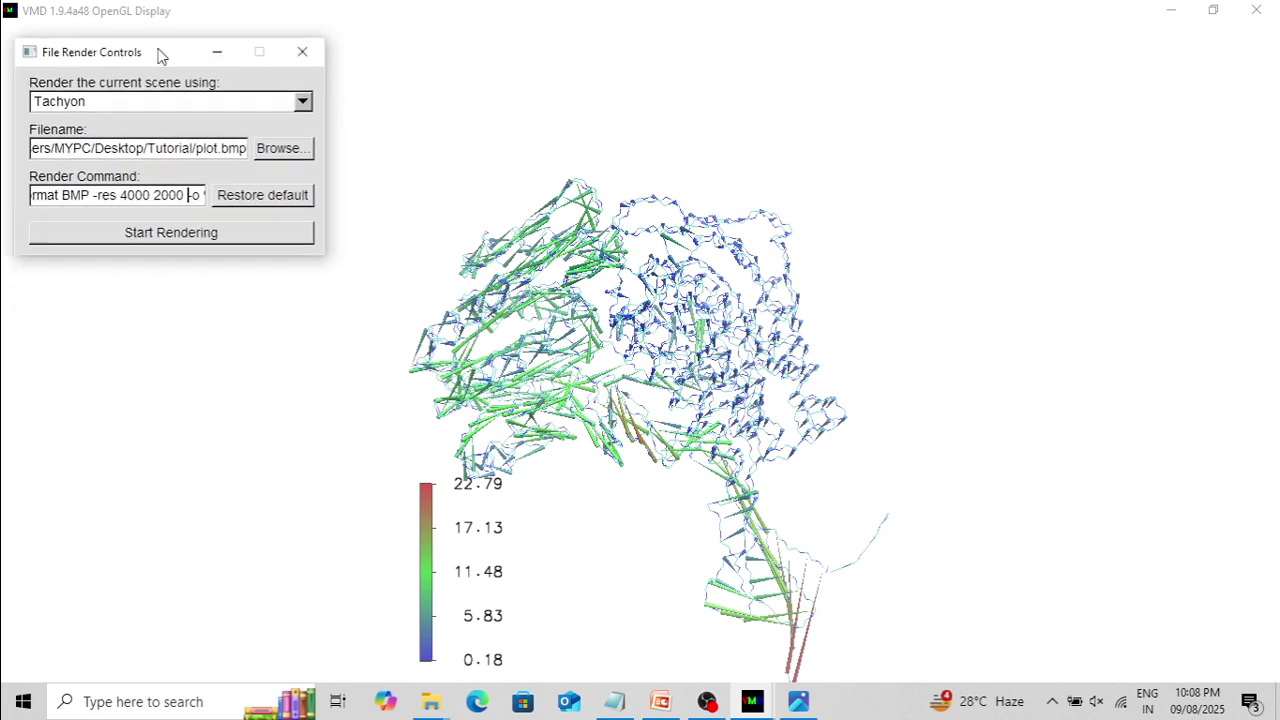
{"action": "left_click", "coordinate": [183, 236]}
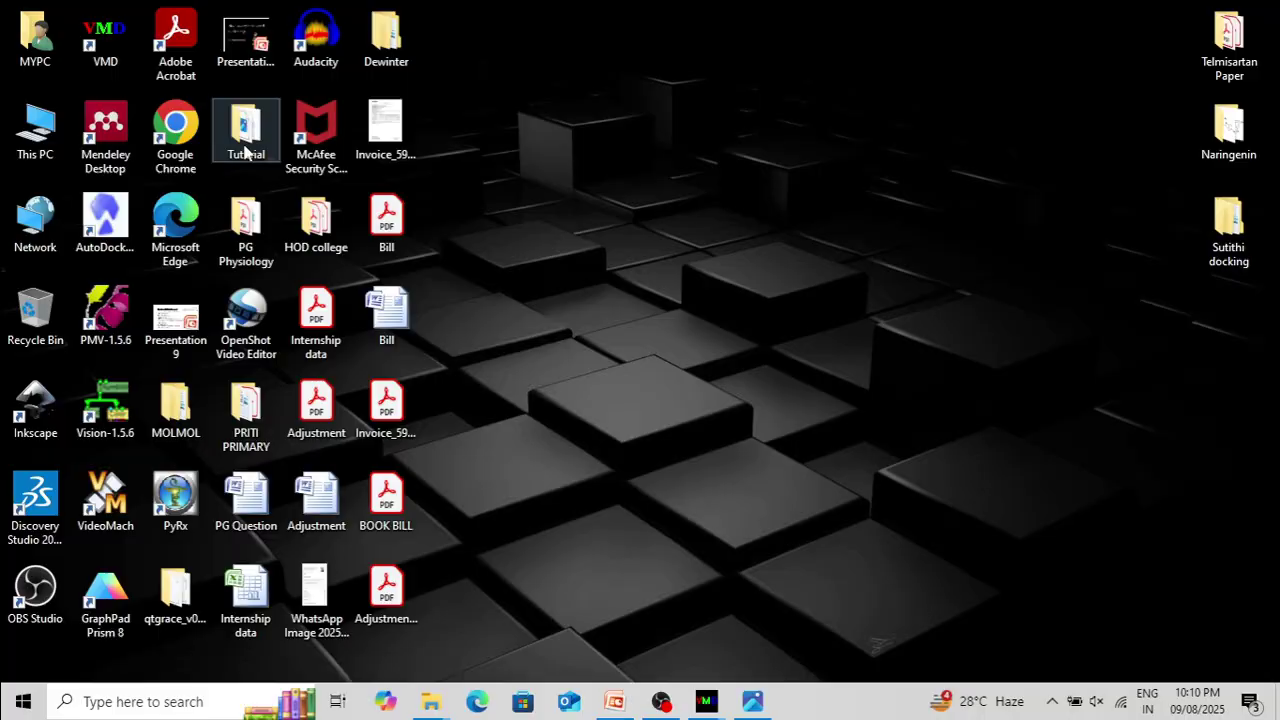
Open the desktop's Tutorial folder, examine the rendered plot.bmp.bmp image enlarged in the photo viewer, and close it
{"action": "double_click", "coordinate": [246, 148]}
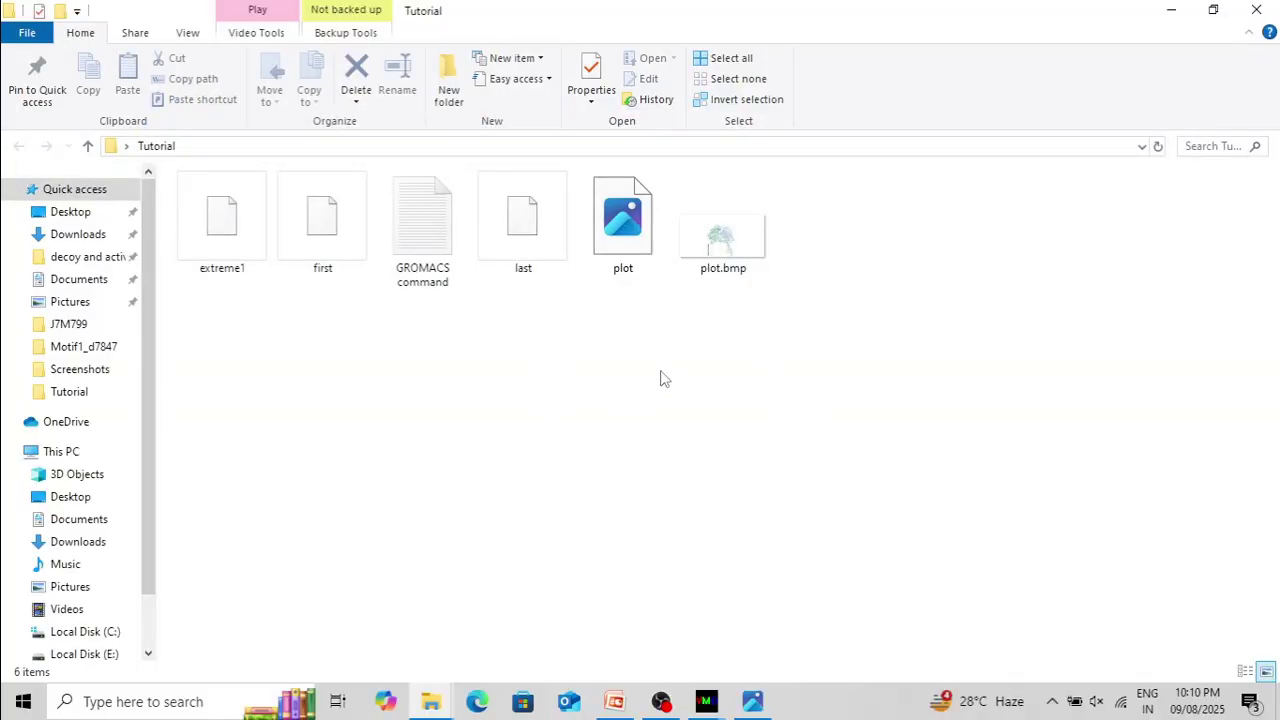
{"action": "left_click", "coordinate": [735, 243]}
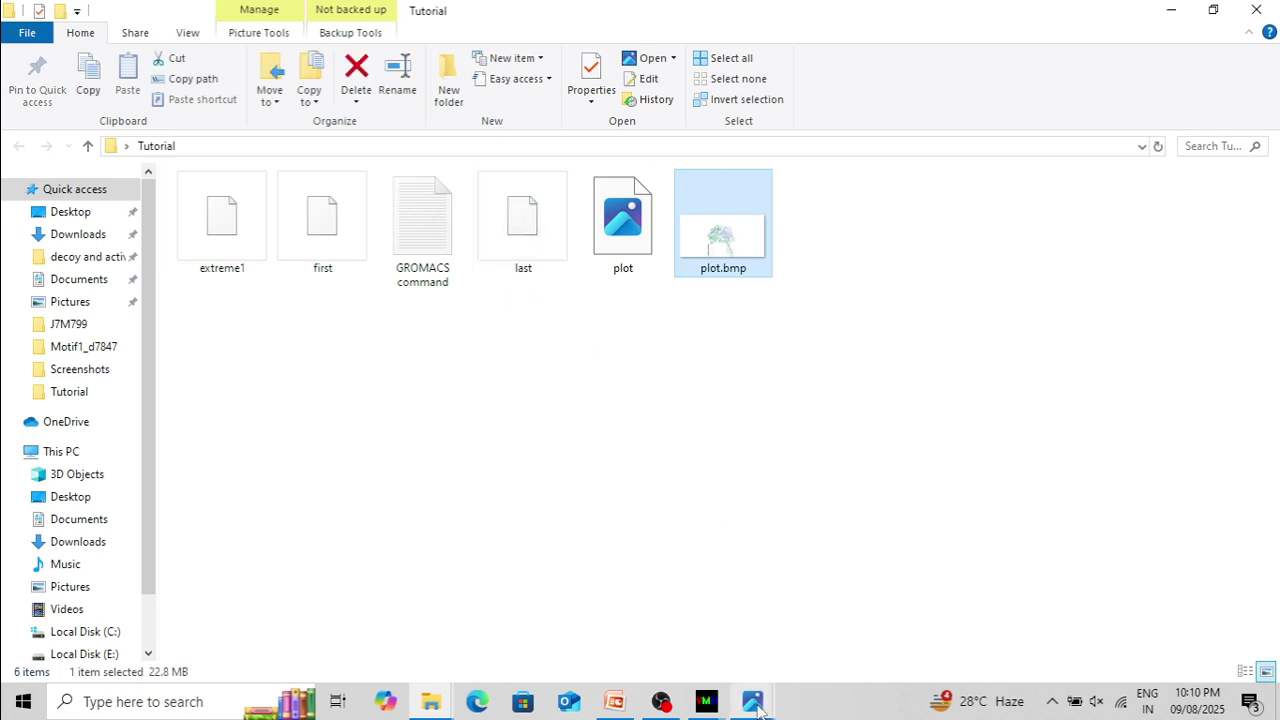
{"action": "mouse_move", "coordinate": [756, 705]}
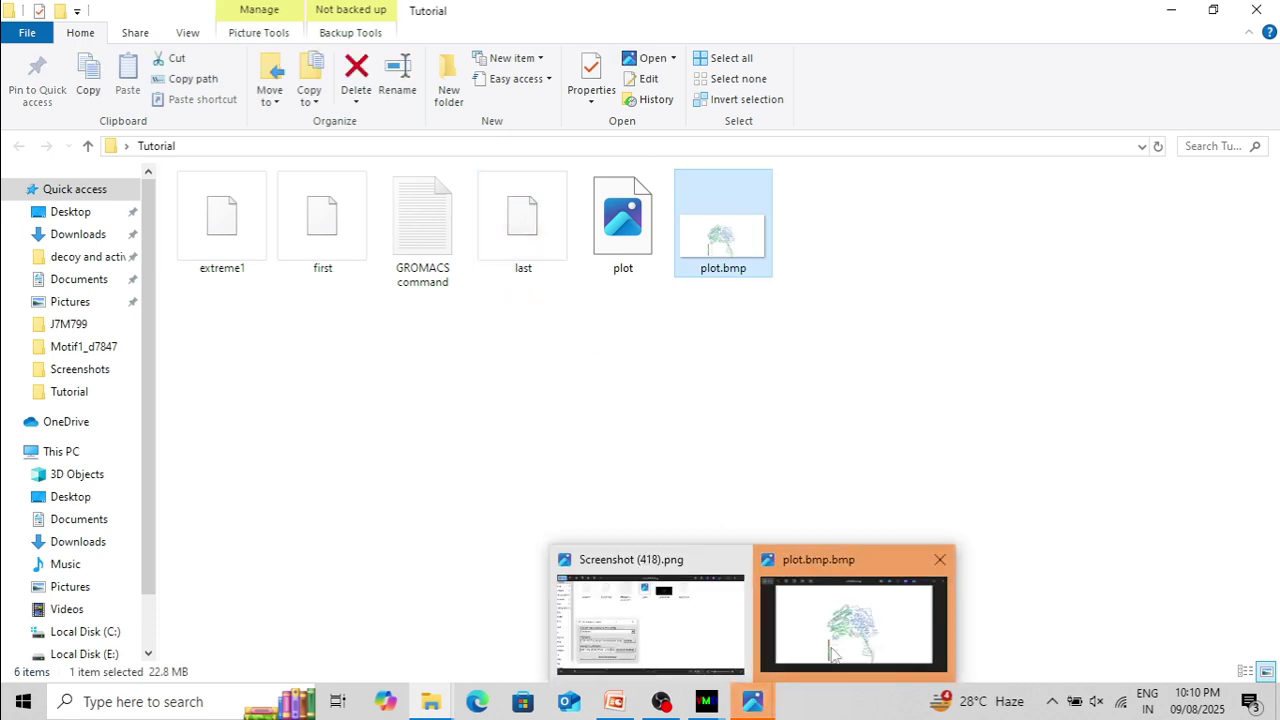
{"action": "left_click", "coordinate": [838, 651]}
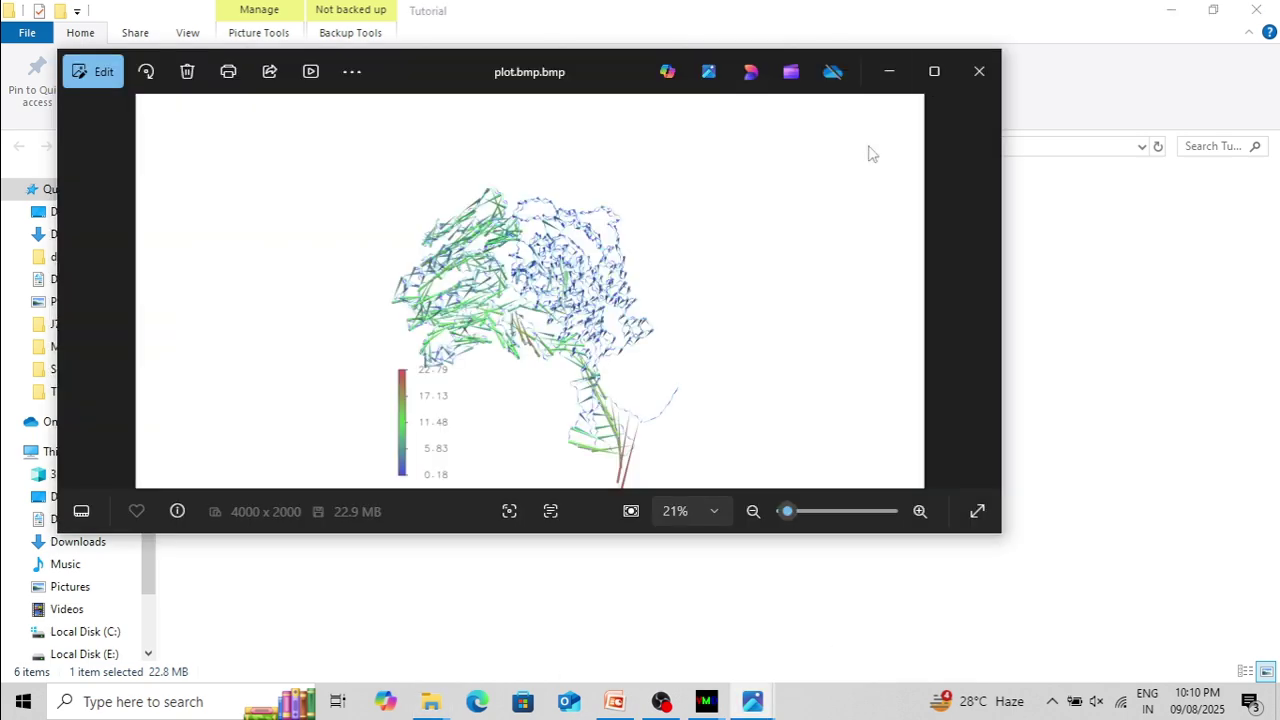
{"action": "left_click", "coordinate": [934, 72]}
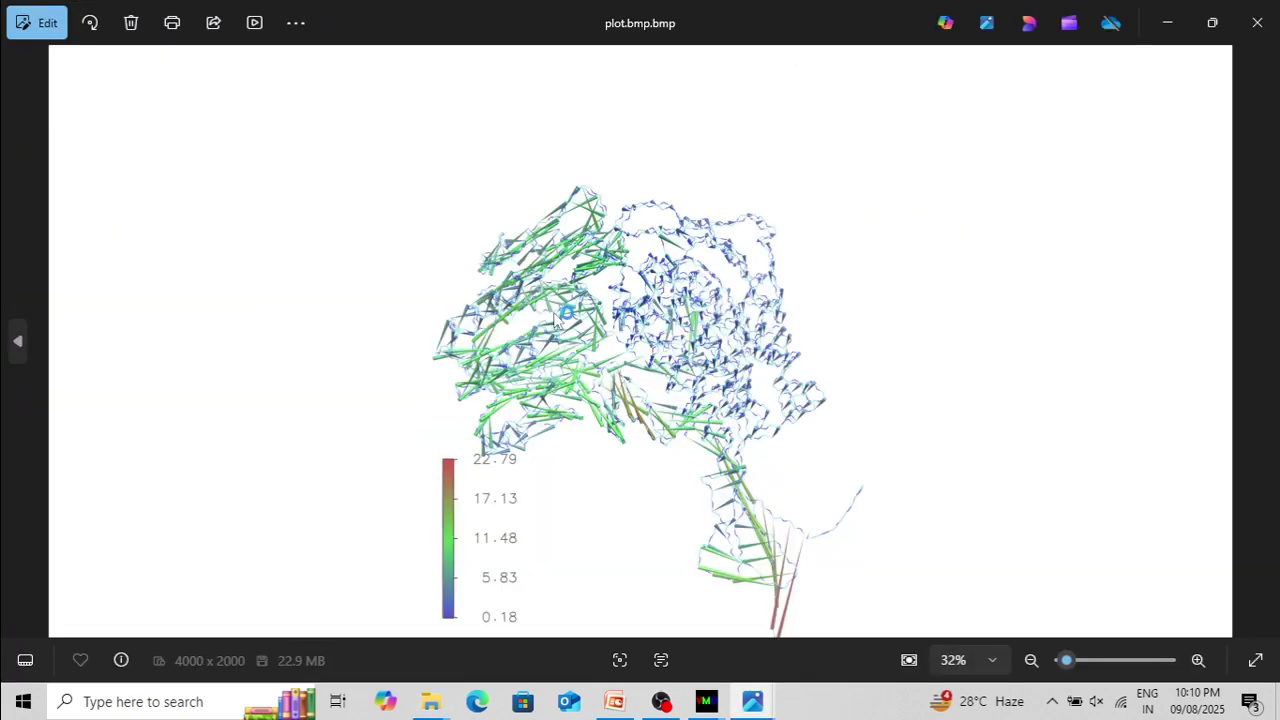
{"action": "scroll", "coordinate": [680, 372], "scroll_direction": "up", "scroll_amount": 5}
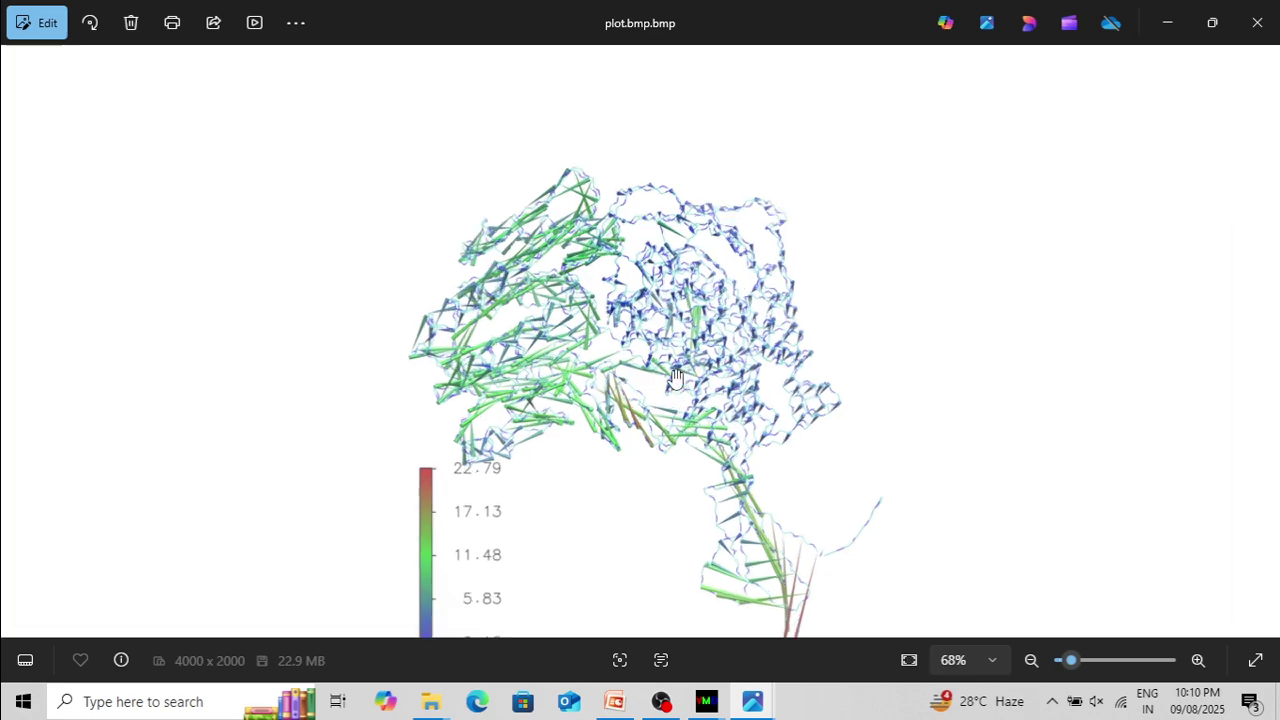
{"action": "scroll", "coordinate": [712, 370], "scroll_direction": "down", "scroll_amount": 5}
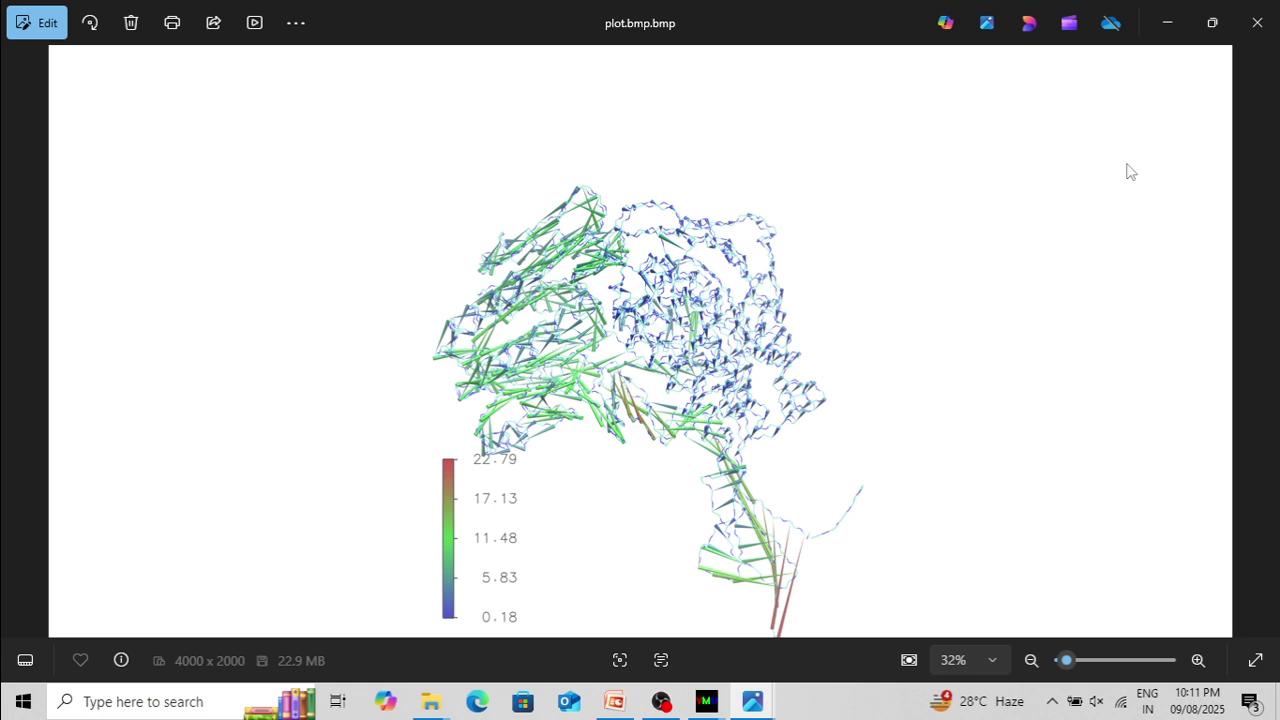
{"action": "left_click", "coordinate": [1257, 22]}
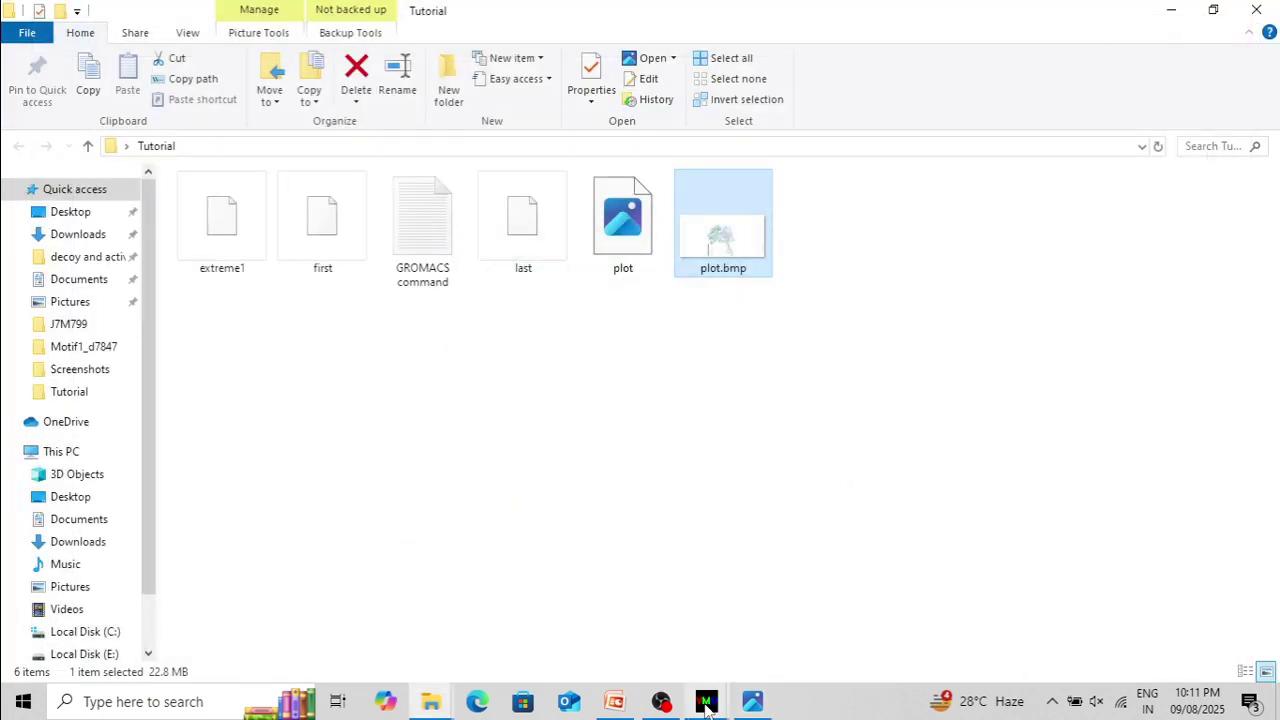
{"action": "left_click", "coordinate": [661, 701]}
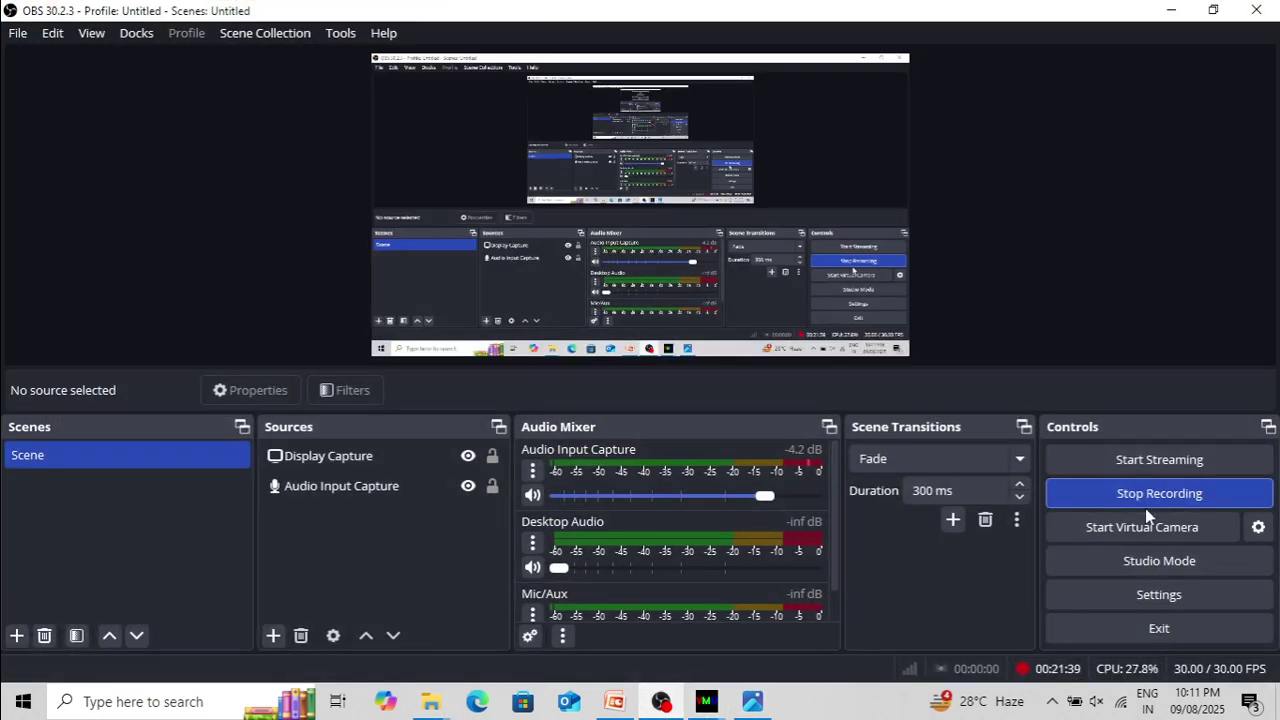